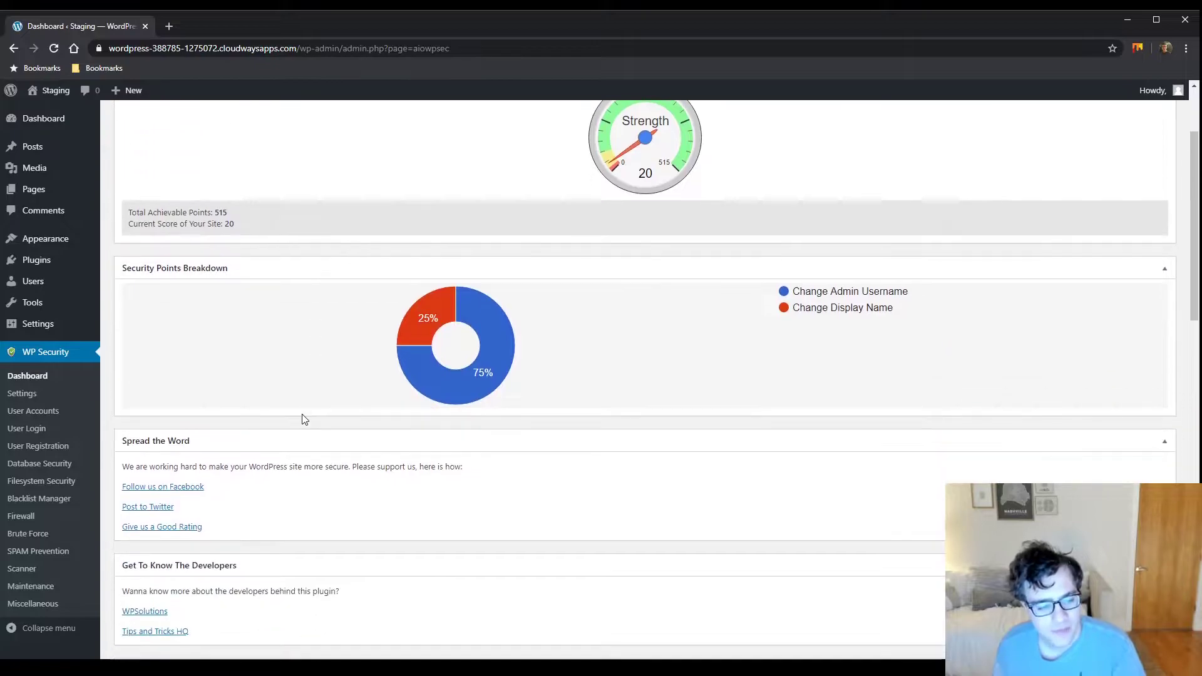
Scroll through the WP Security dashboard's status panels and back to the top
scroll(319, 440, down, 5)
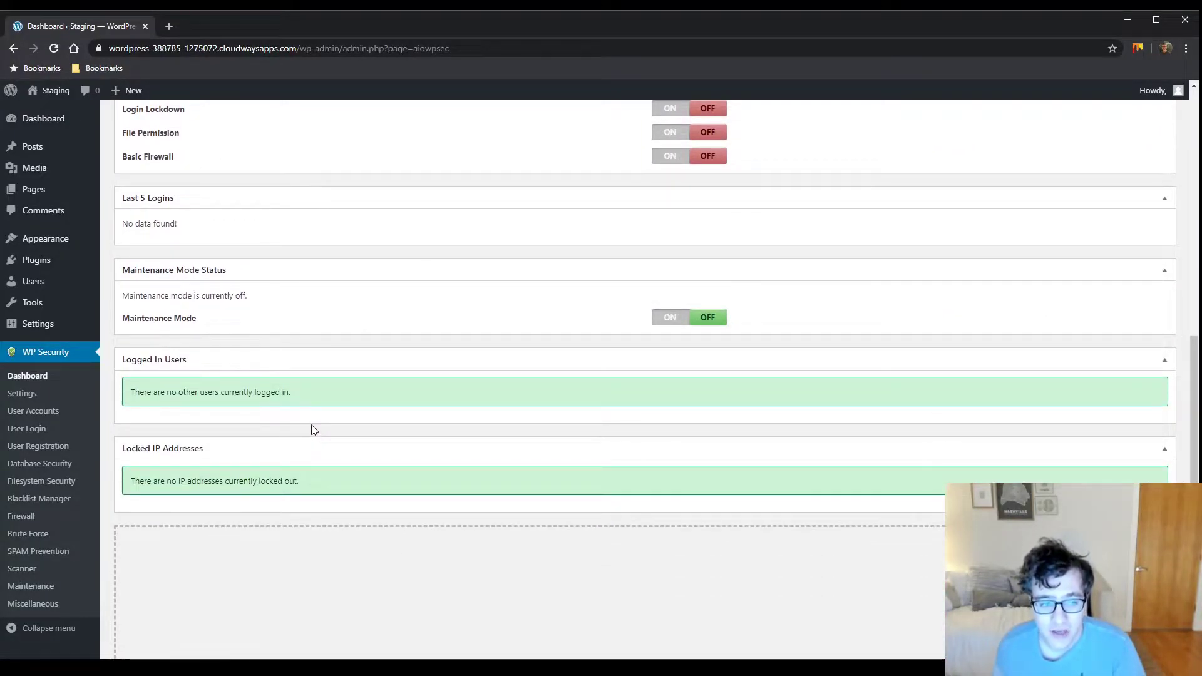
scroll(314, 426, down, 6)
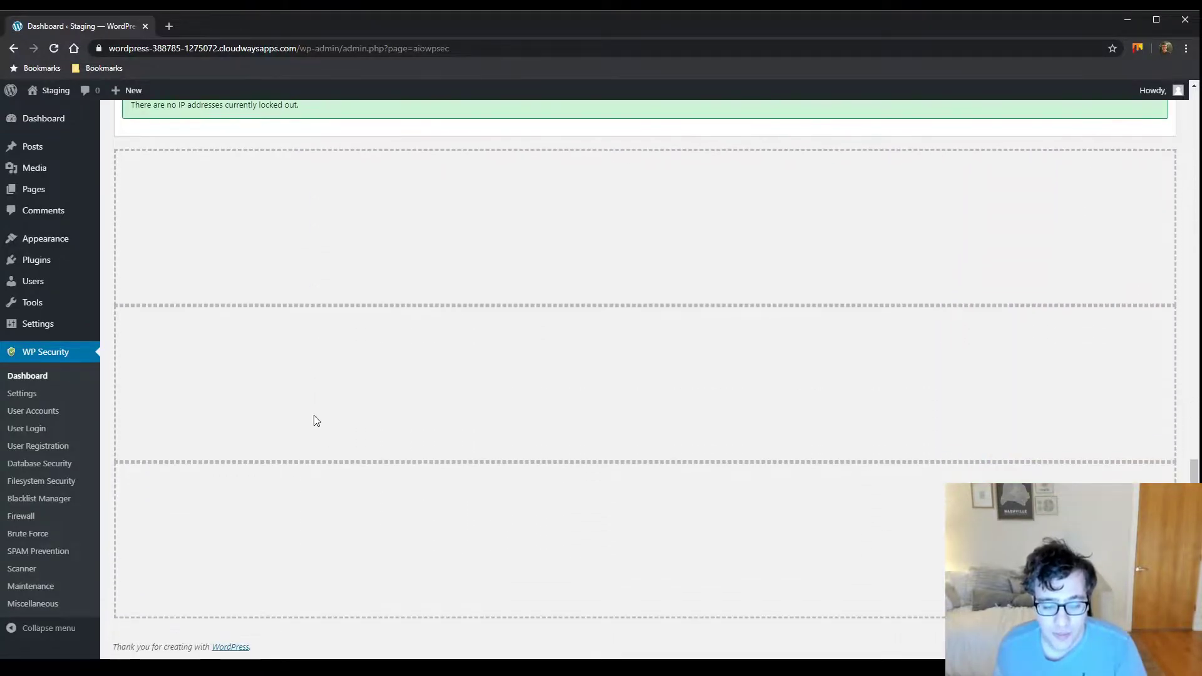
scroll(355, 422, up, 18)
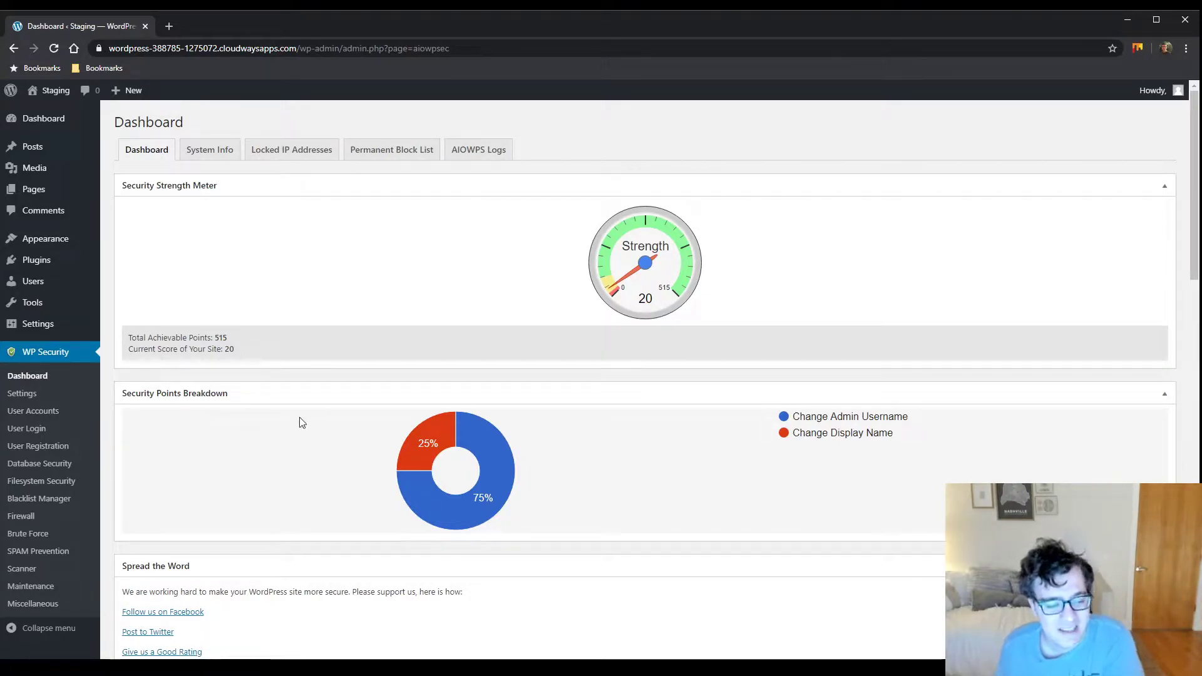
Open the WP Security file Scanner page and look over it
click(22, 568)
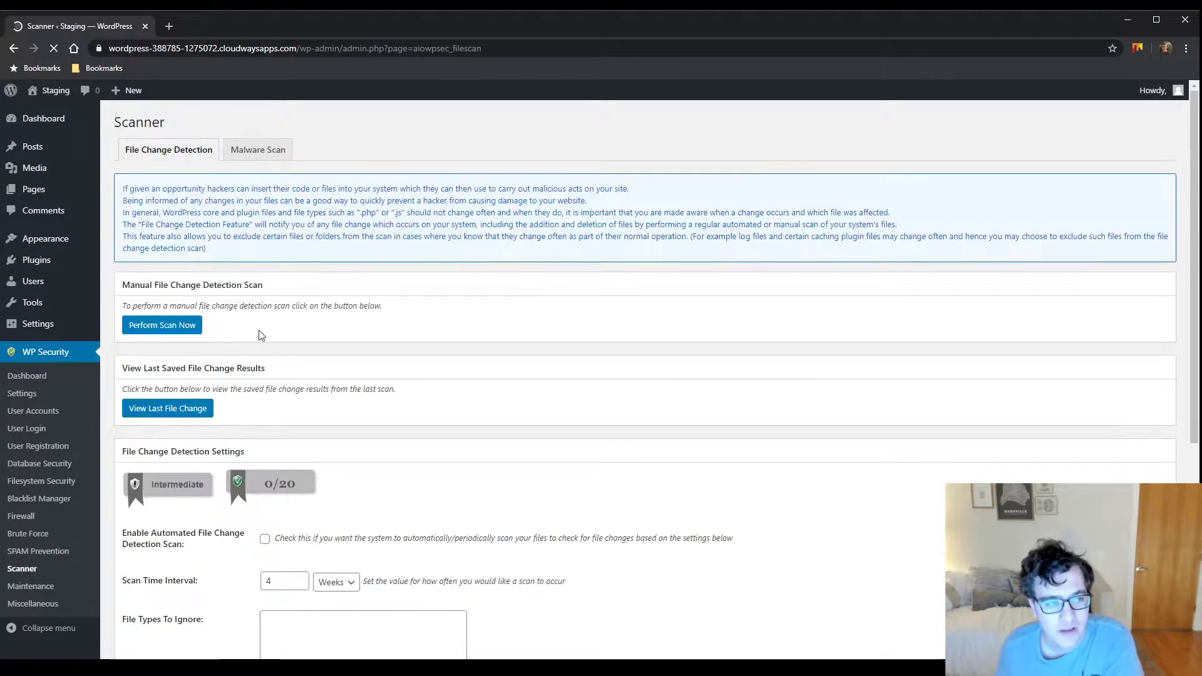
scroll(333, 315, down, 2)
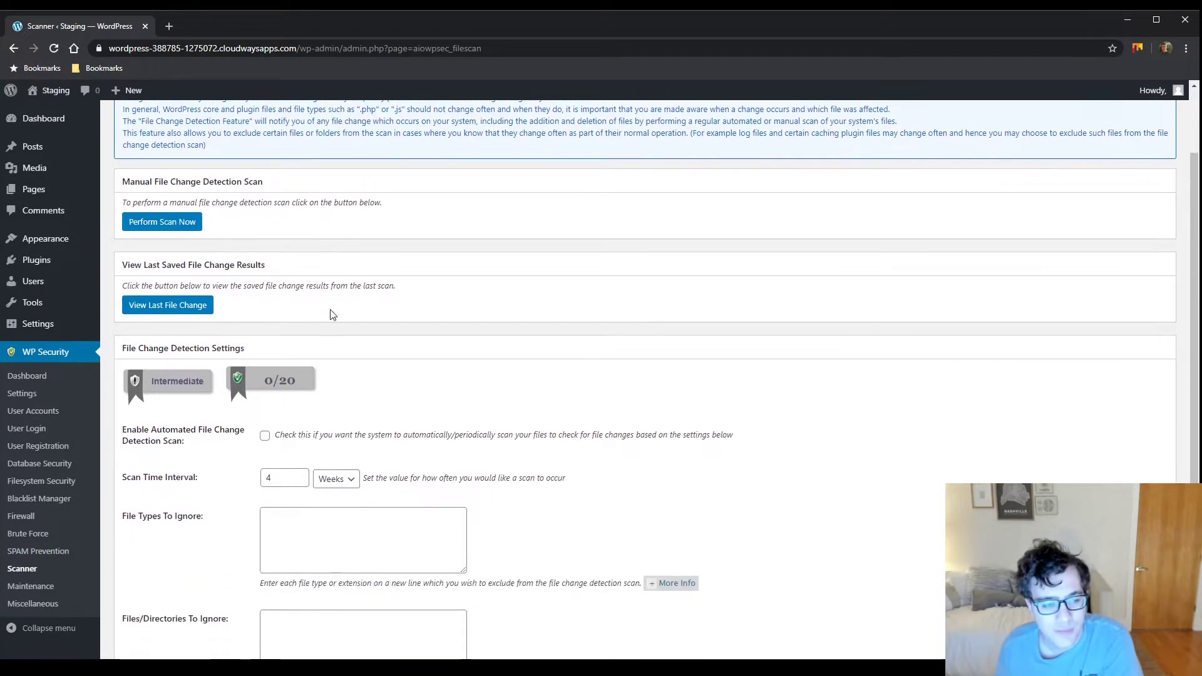
scroll(333, 314, up, 3)
Read the Malware Scan service description, then return to the WP Security dashboard
click(240, 152)
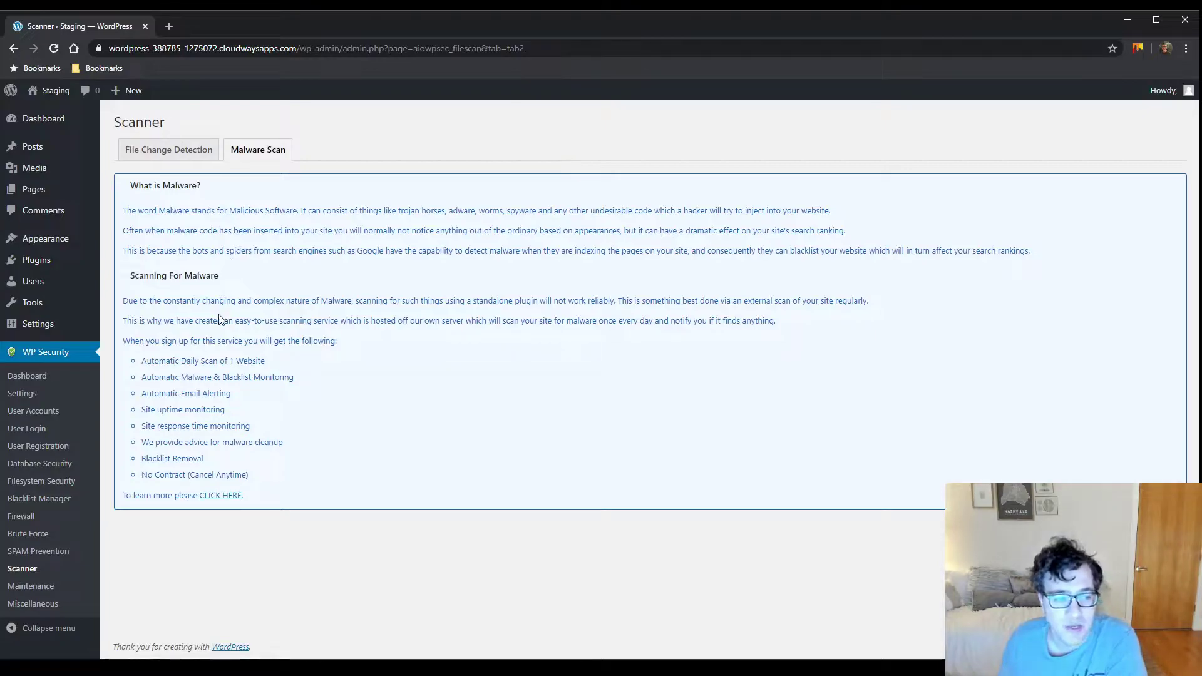
drag(148, 297, 235, 500)
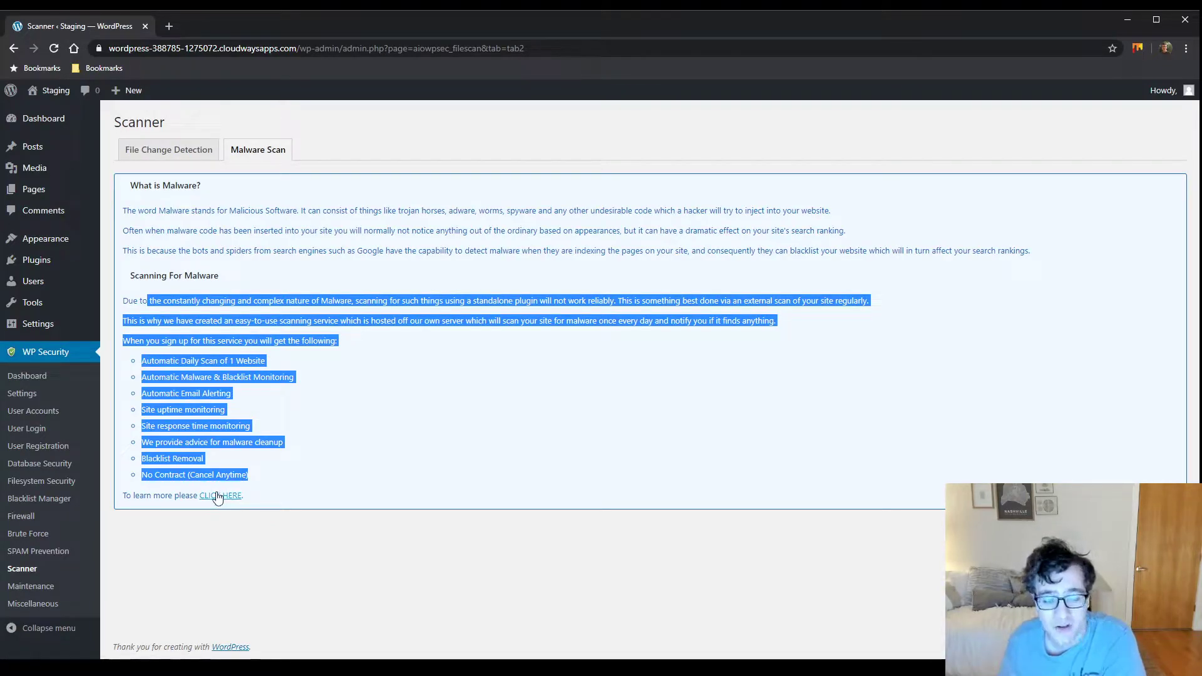
click(34, 376)
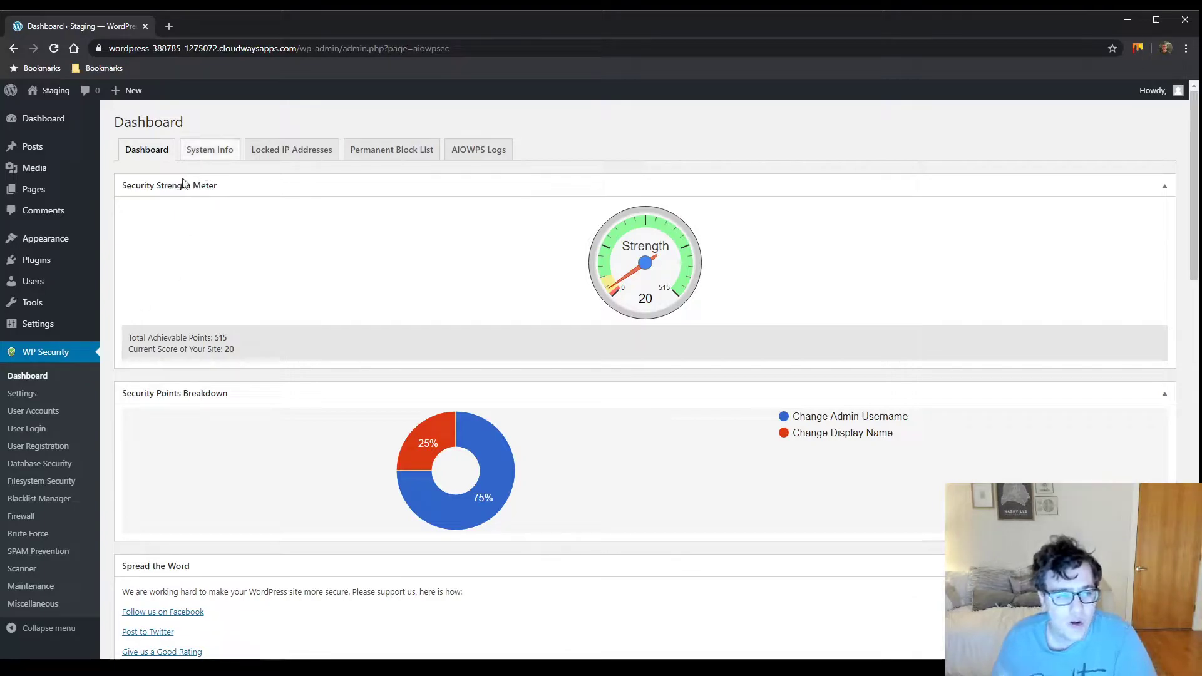
Scroll the dashboard, then view System Info and the Locked IP Addresses list
scroll(384, 317, down, 7)
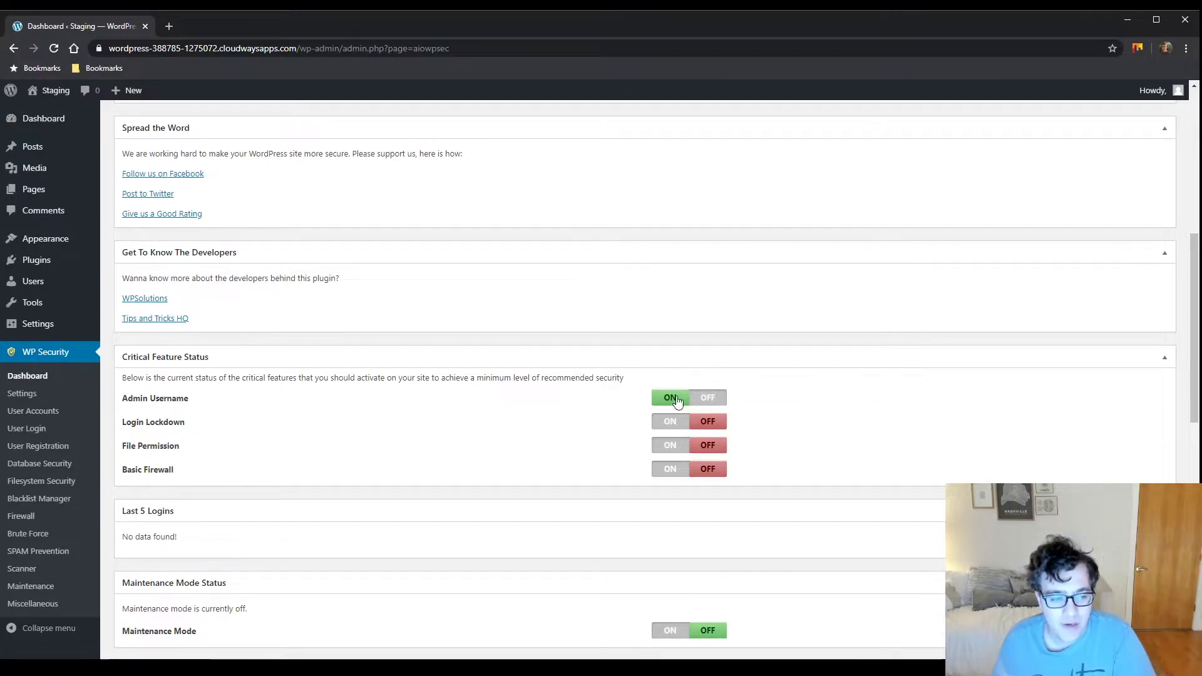
scroll(341, 430, down, 4)
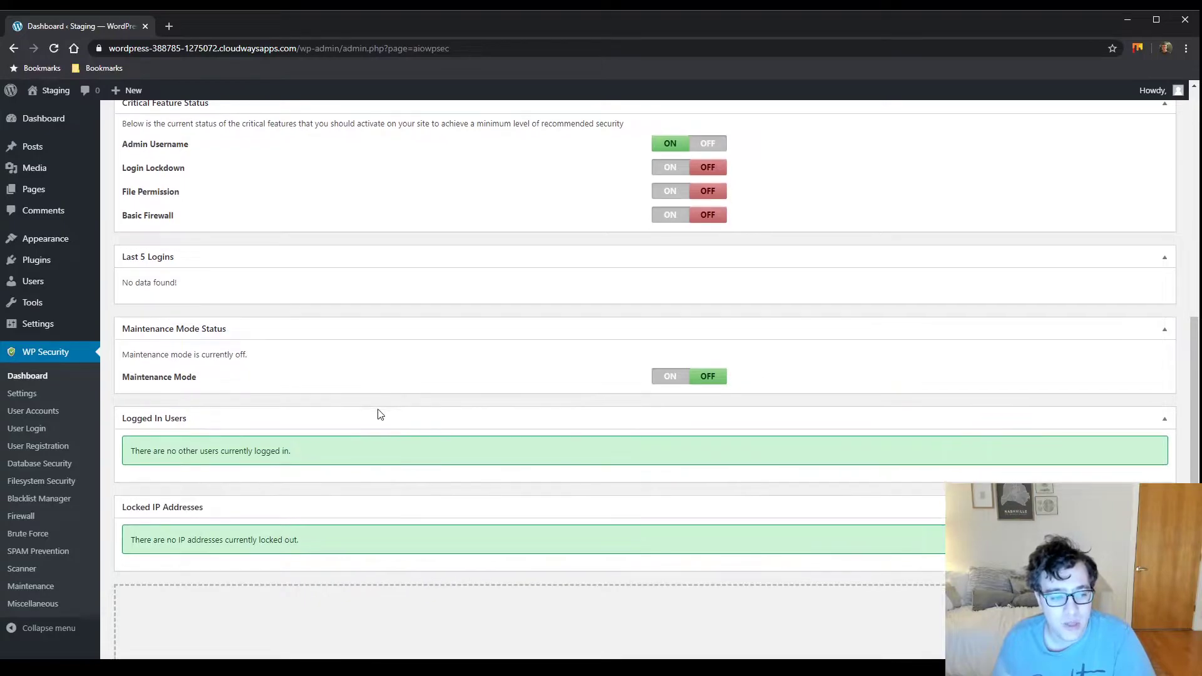
scroll(378, 411, down, 4)
scroll(337, 316, up, 10)
click(207, 147)
click(279, 152)
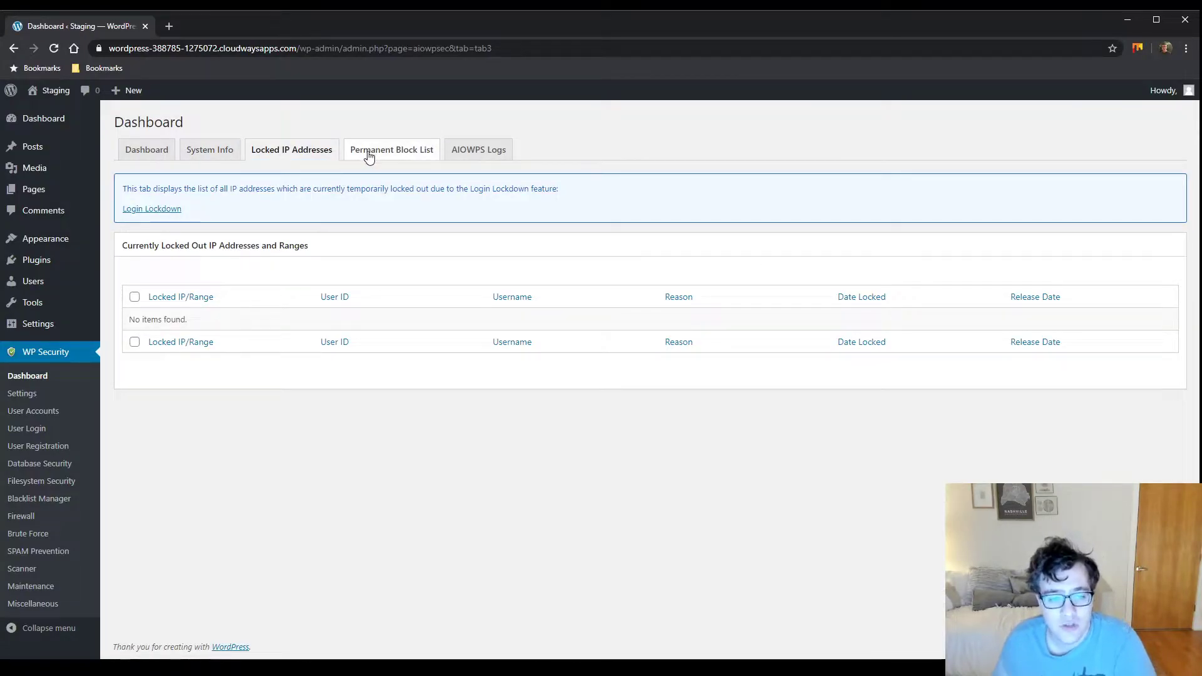
View the Permanent Block List and AIOWPS Logs, then go to WP Security Settings
click(370, 153)
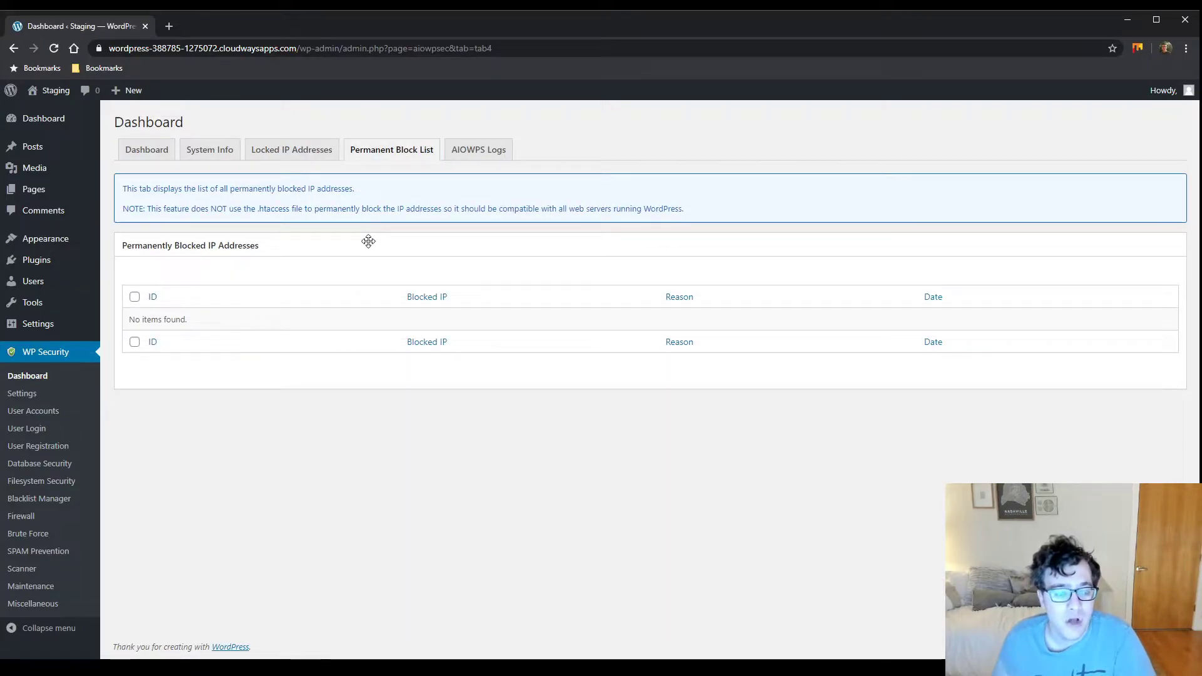
click(469, 149)
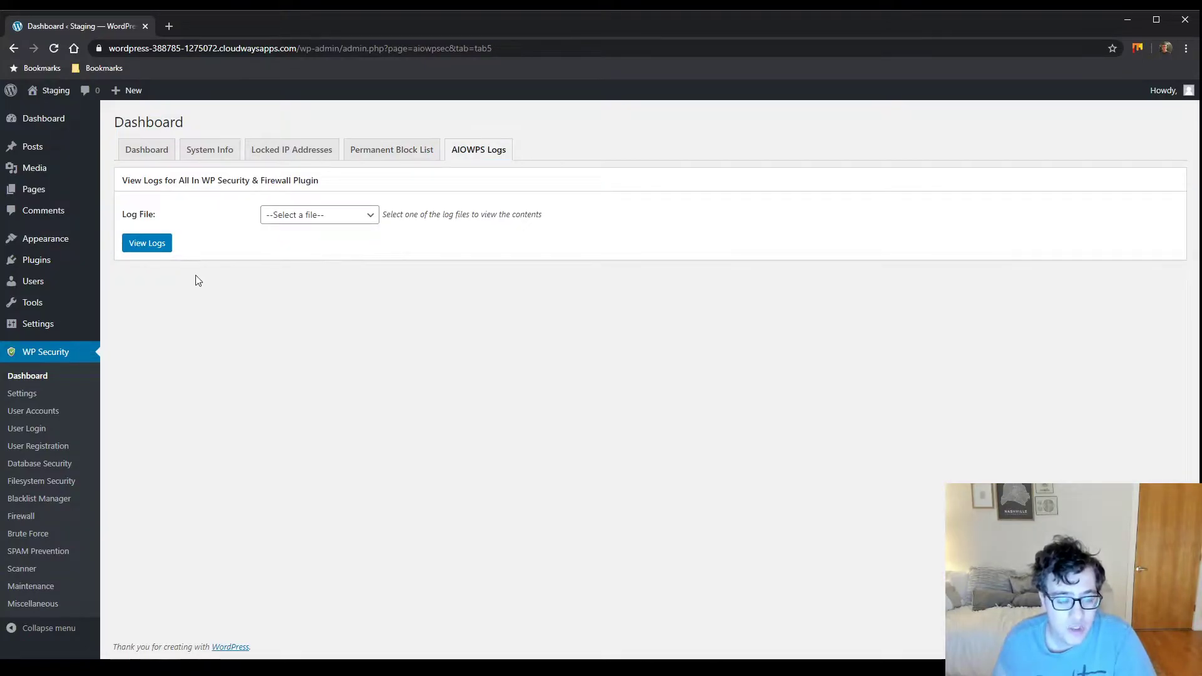
click(49, 397)
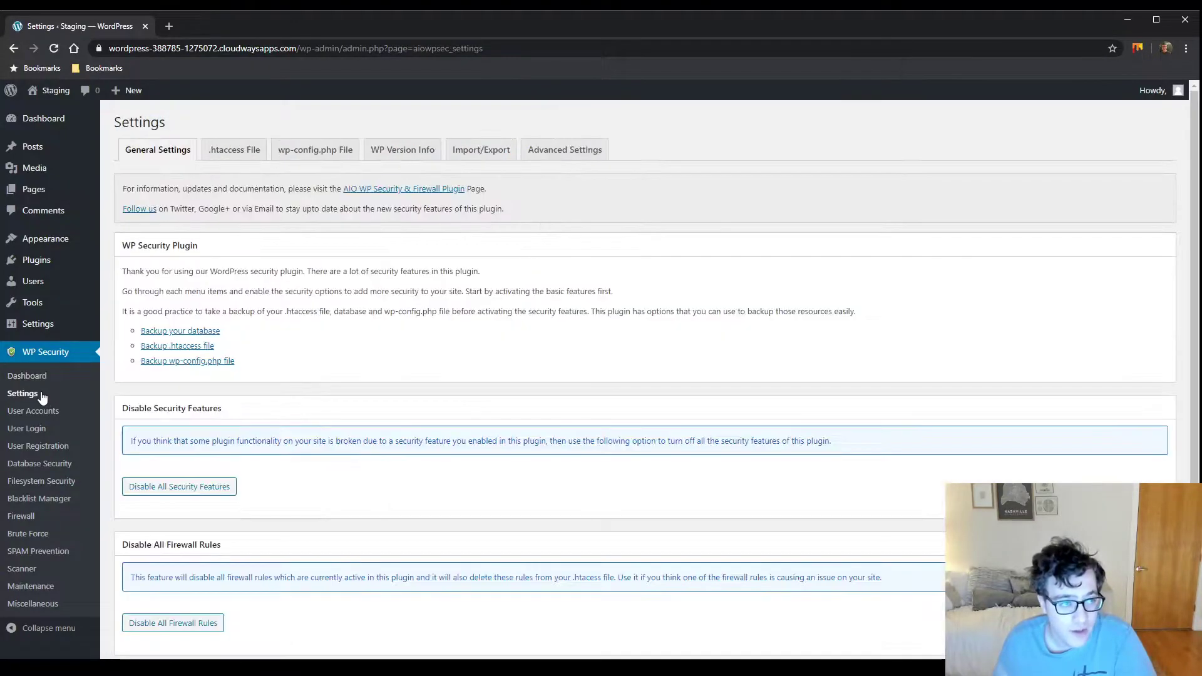
Scroll through General Settings down to Debug Settings, then show the .htaccess File backup options
scroll(198, 348, down, 3)
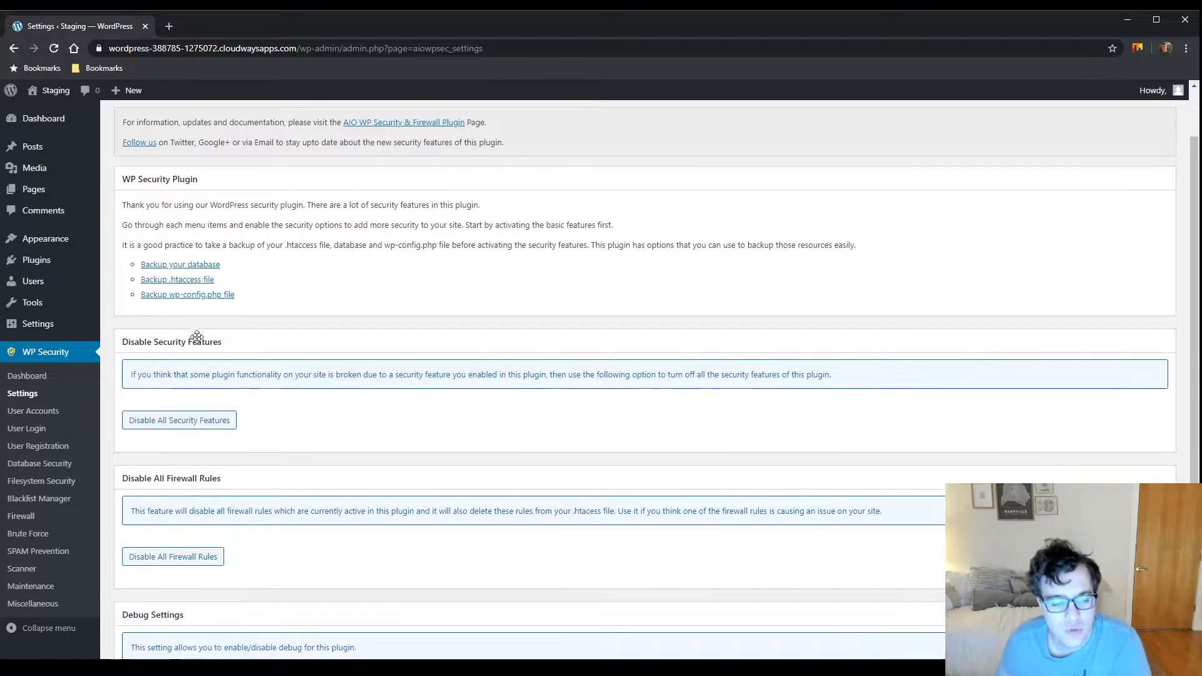
scroll(188, 354, up, 5)
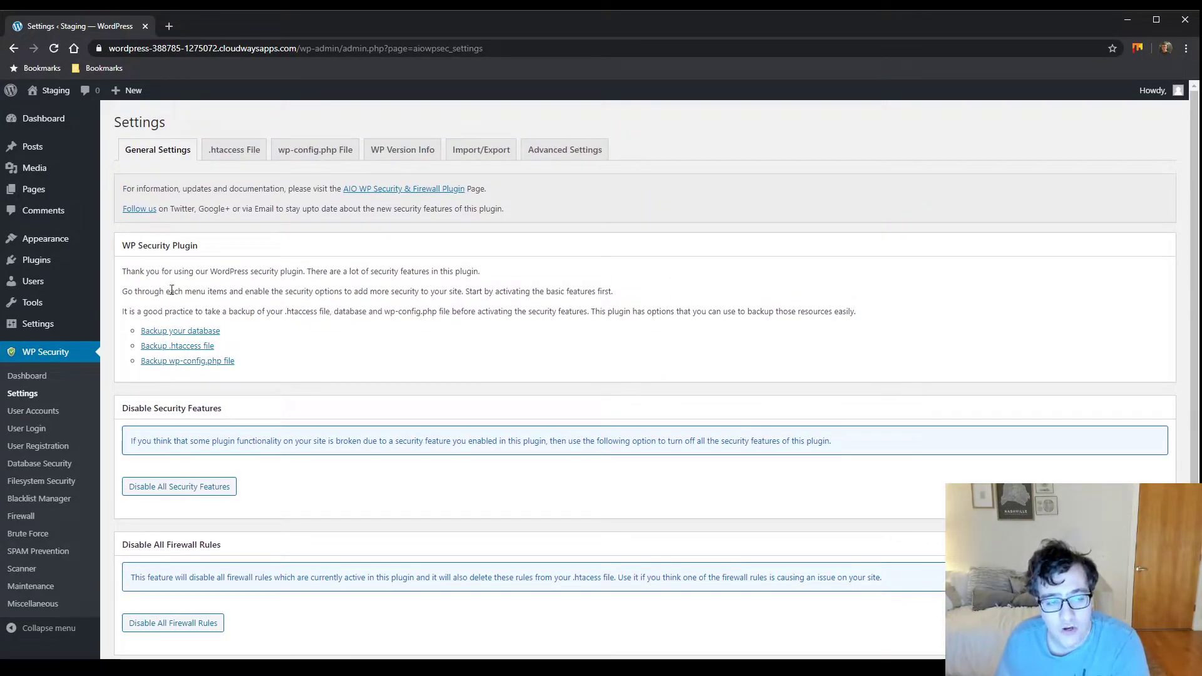
scroll(169, 288, down, 3)
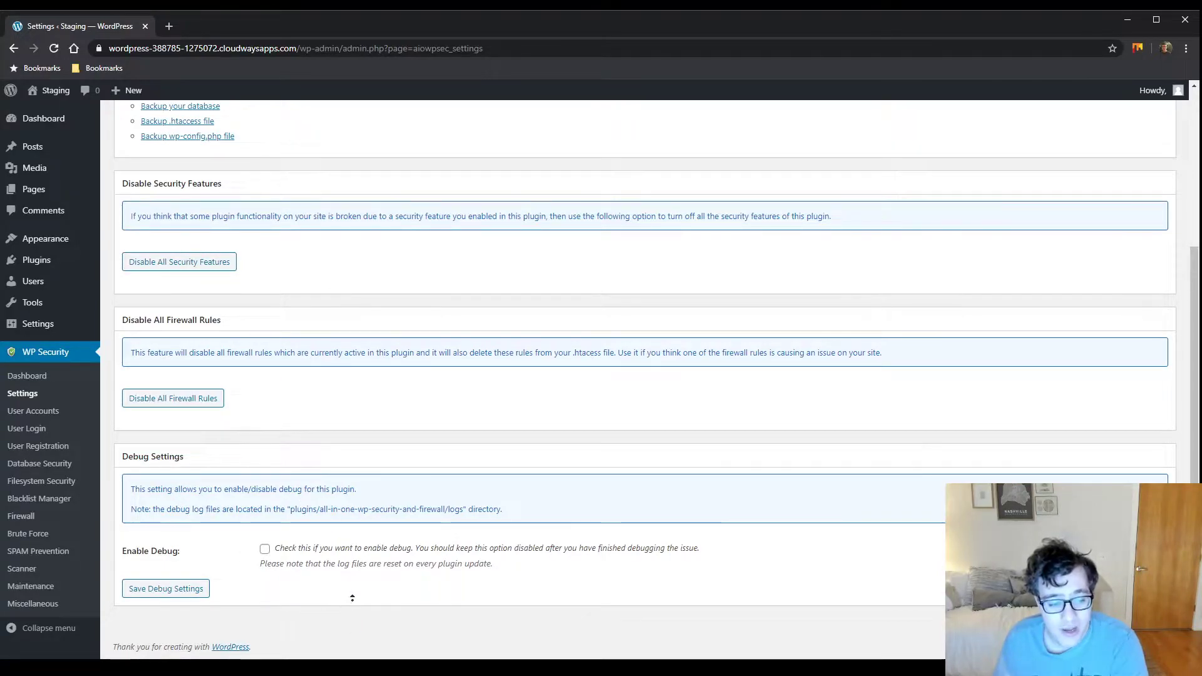
scroll(267, 278, up, 4)
click(227, 150)
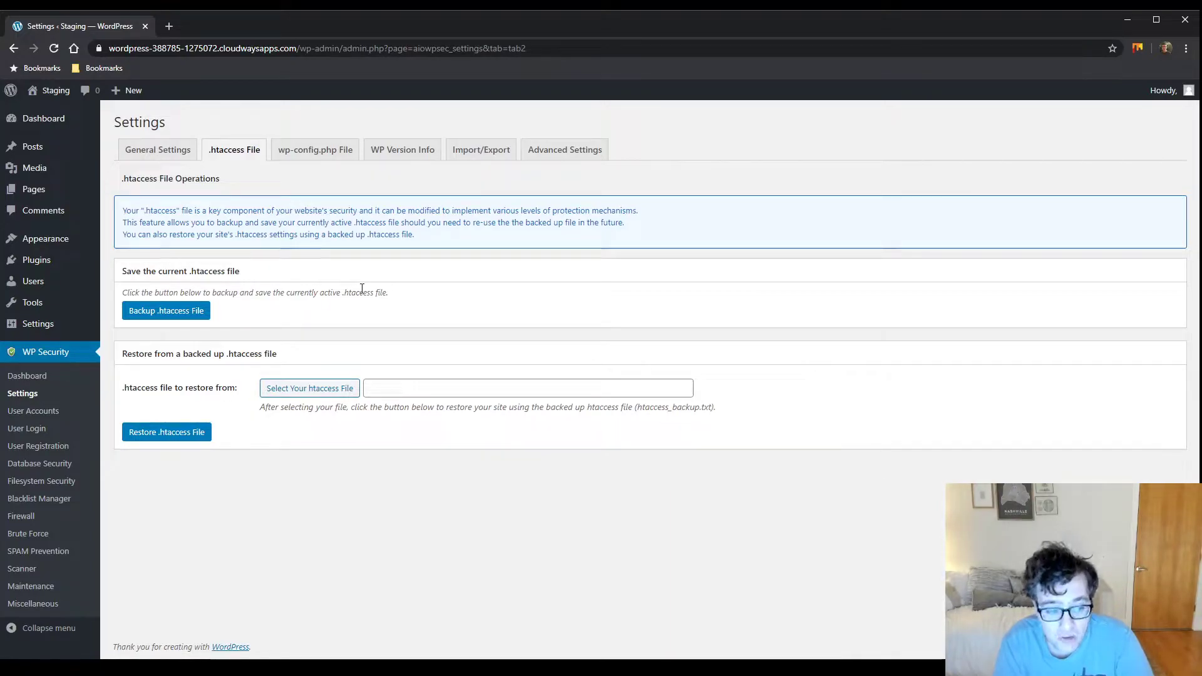
After viewing wp-config.php options, enable and save Remove WP Generator Meta Info, then view Import/Export
click(338, 159)
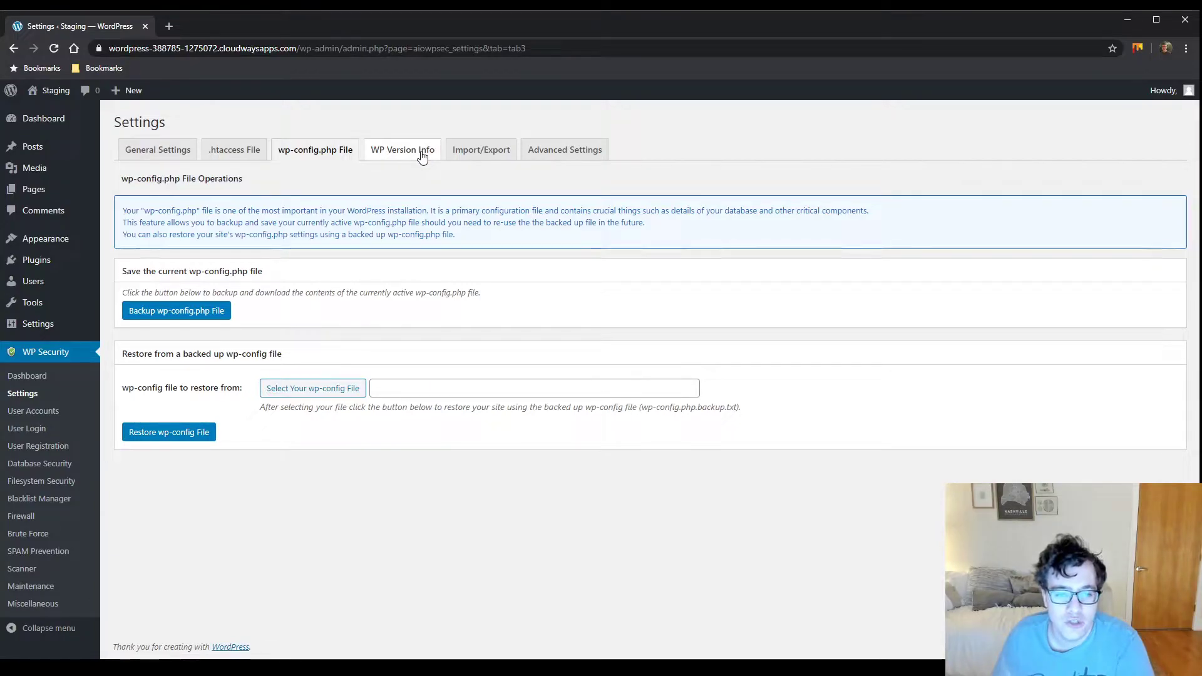
click(421, 156)
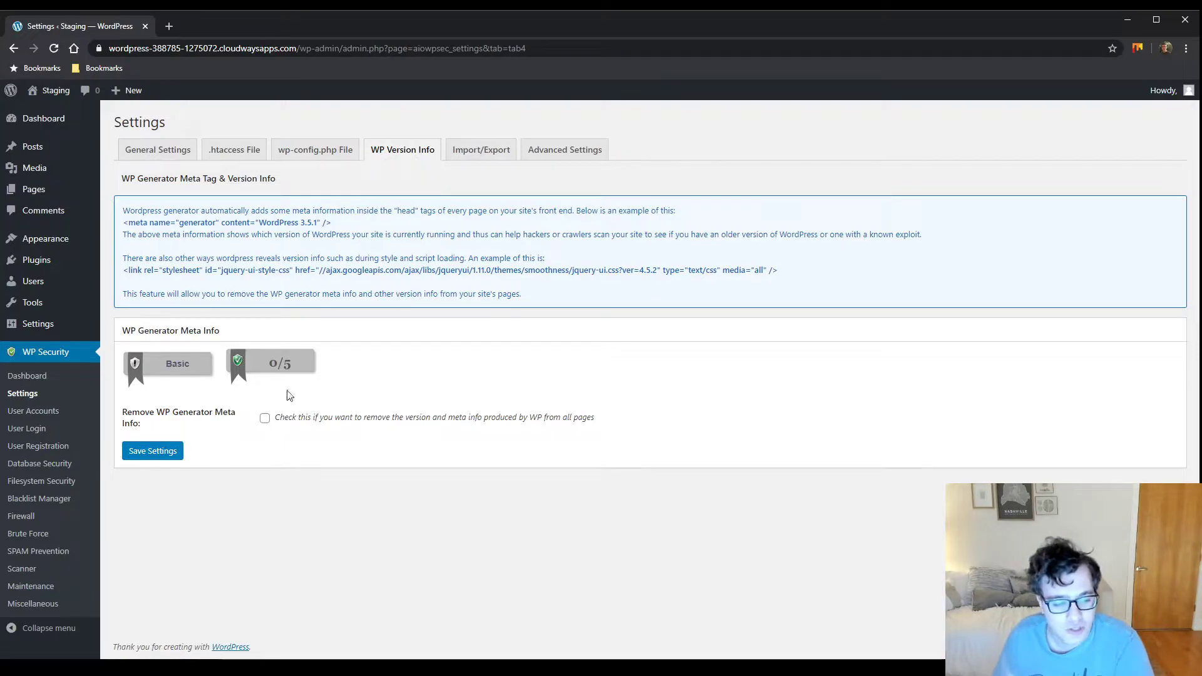
click(266, 419)
click(141, 452)
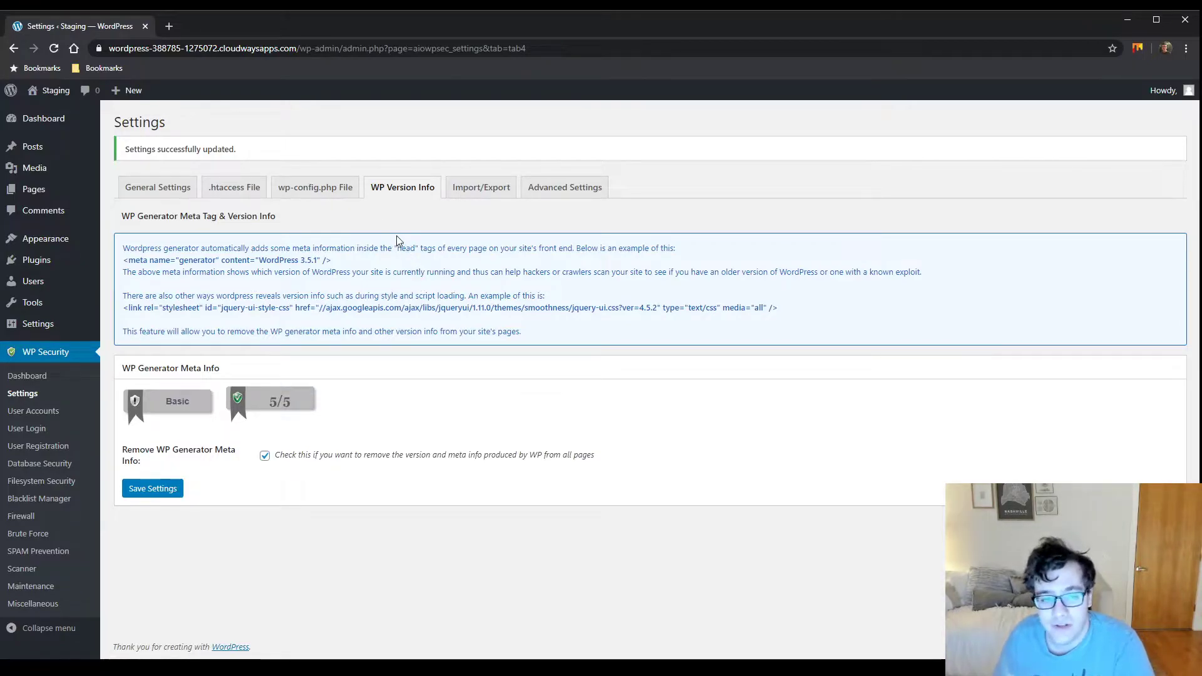
click(463, 187)
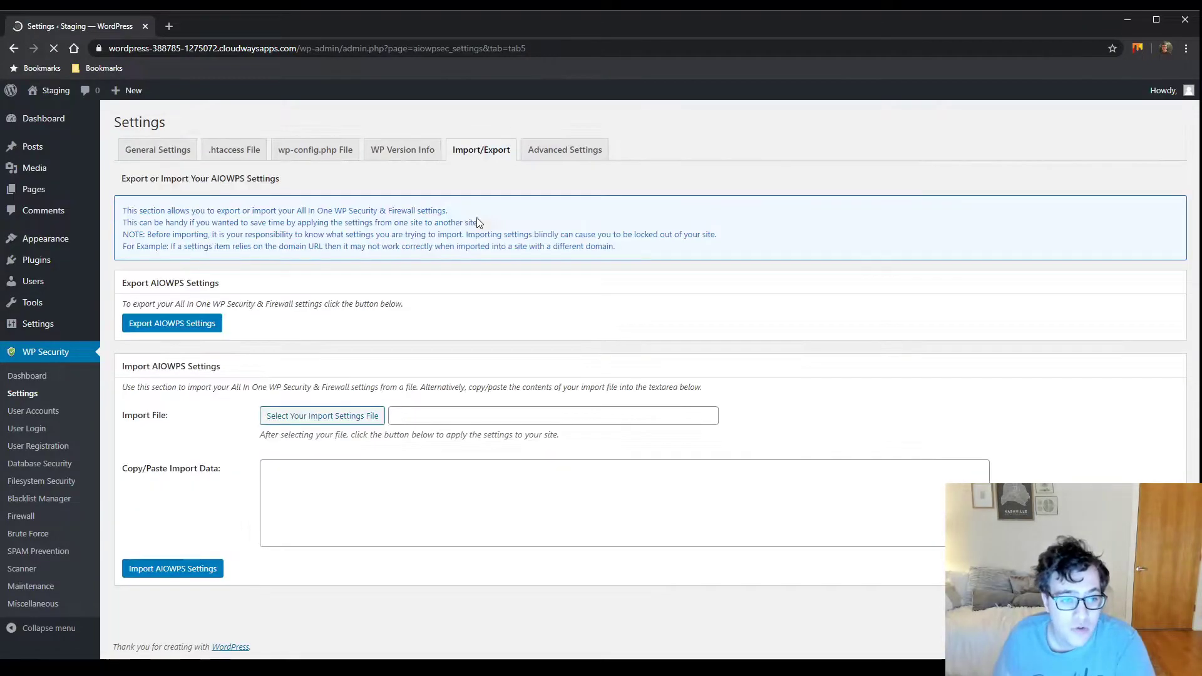
In Advanced Settings, try HTTP_CF_CONNECTING_IP, keep REMOTE_ADDR (Default), then go to User Accounts
click(563, 151)
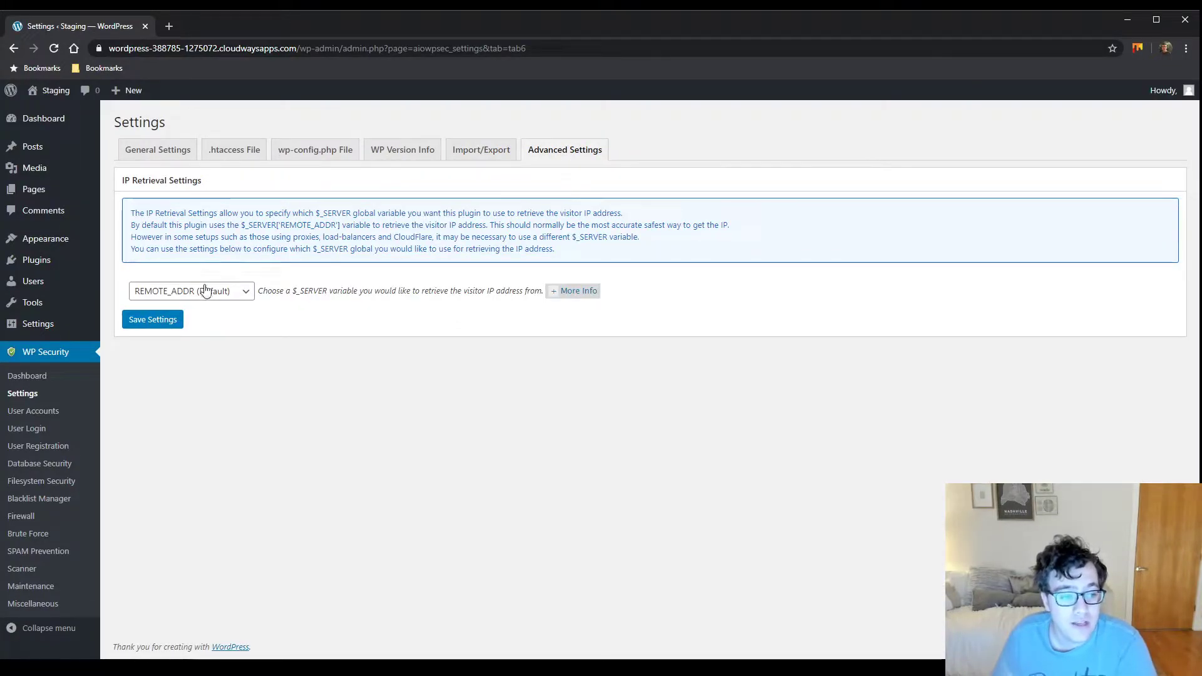
click(229, 298)
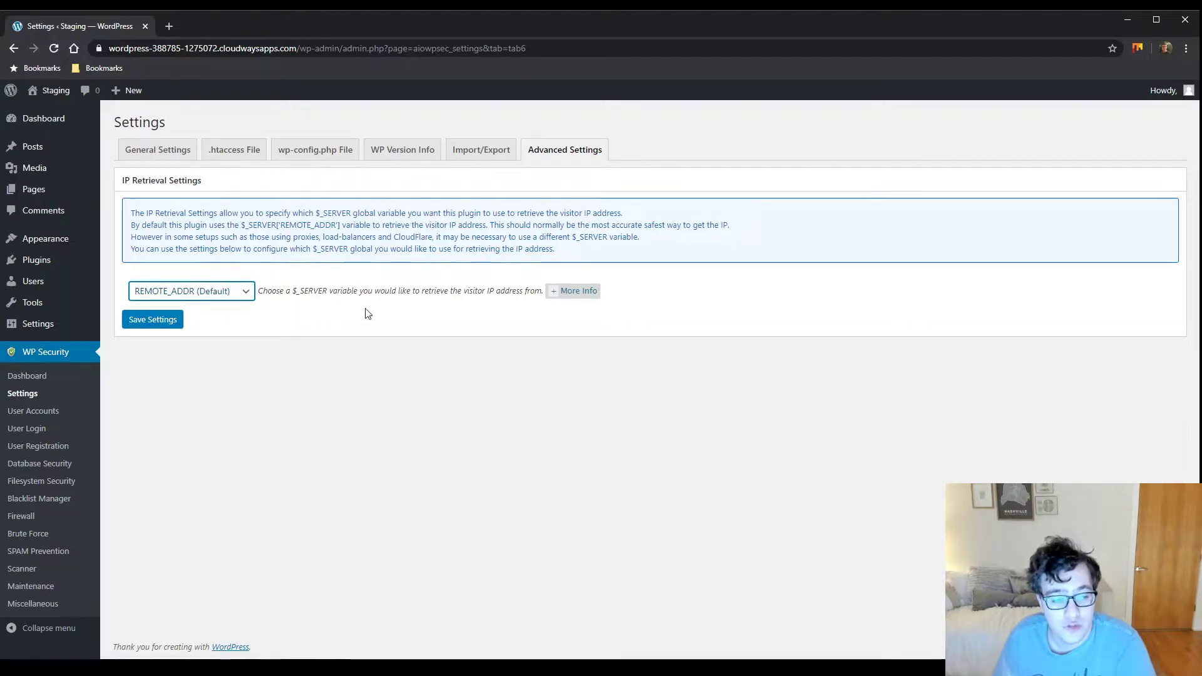
key(Down)
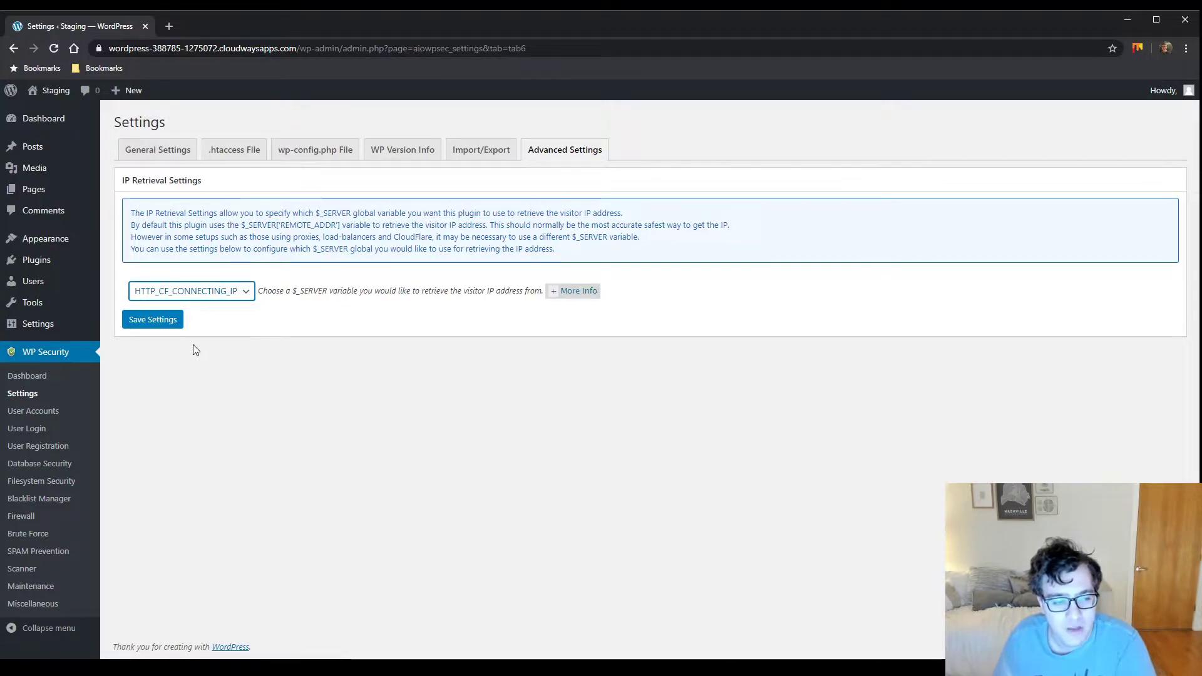
click(386, 315)
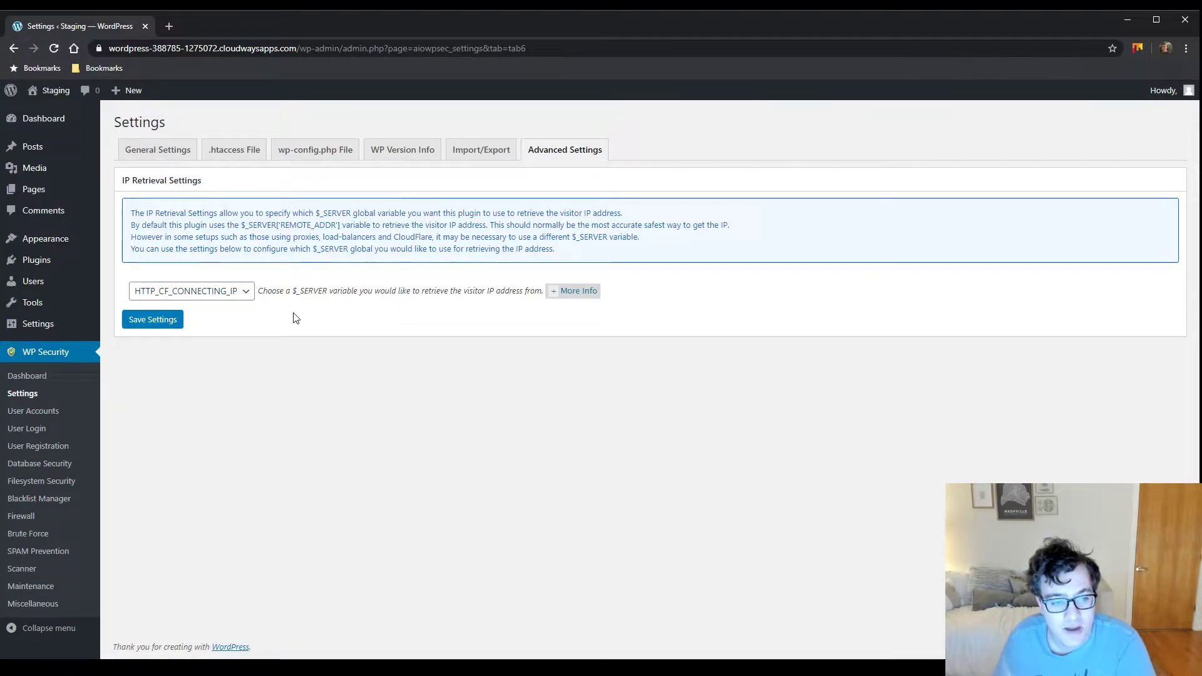
click(251, 291)
key(Up)
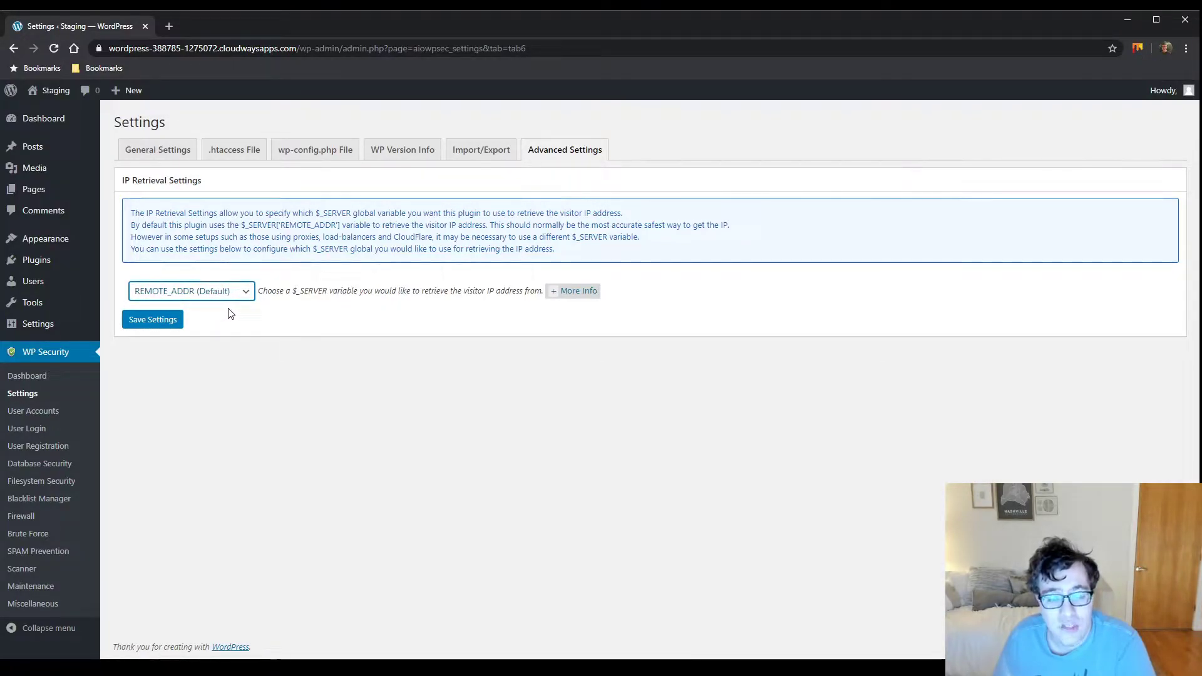
click(51, 412)
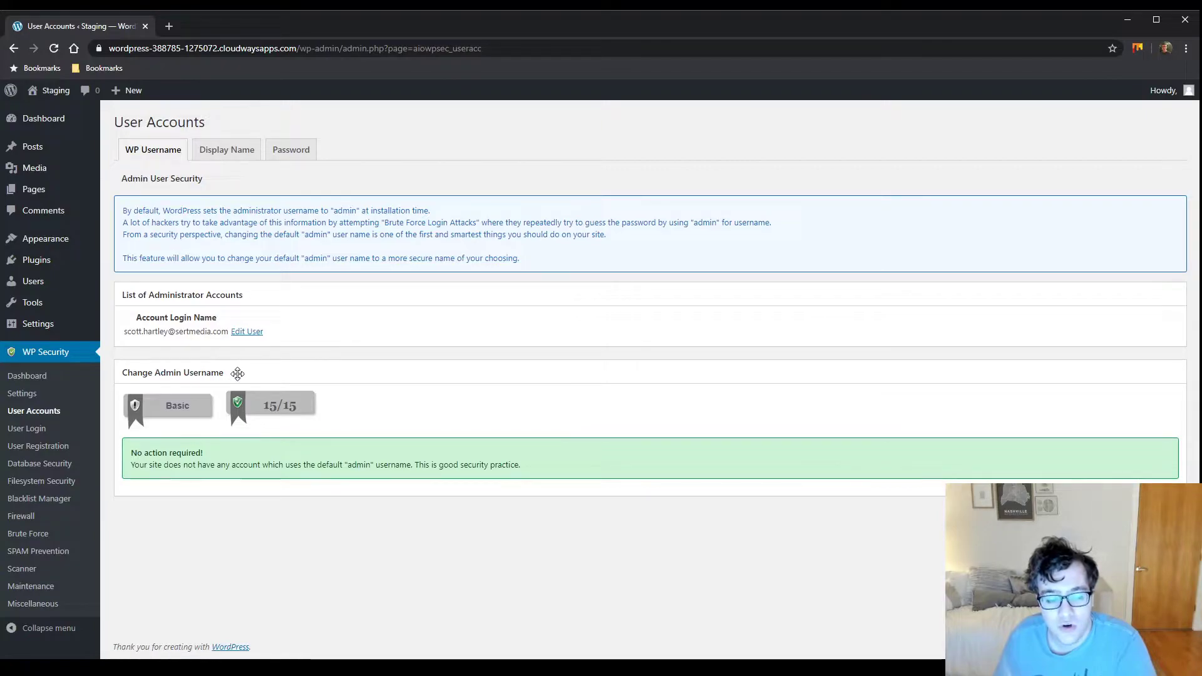
Collapse and re-expand Change Admin Username, then view the Display Name and Password checks
click(174, 381)
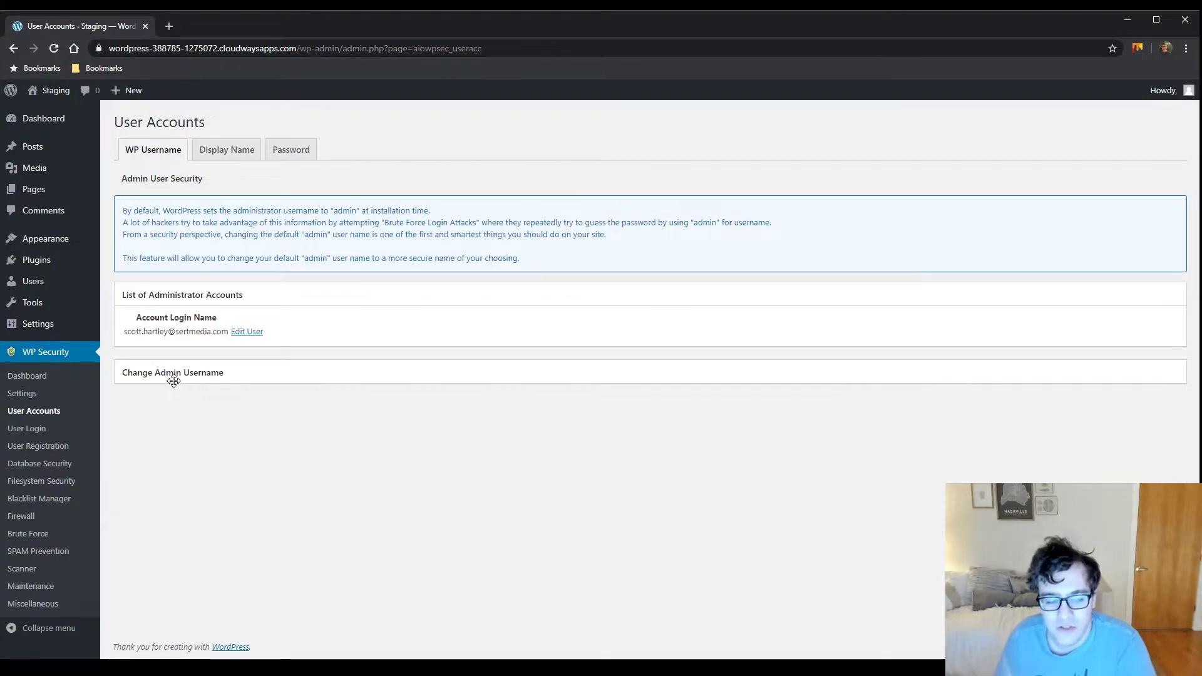
click(173, 381)
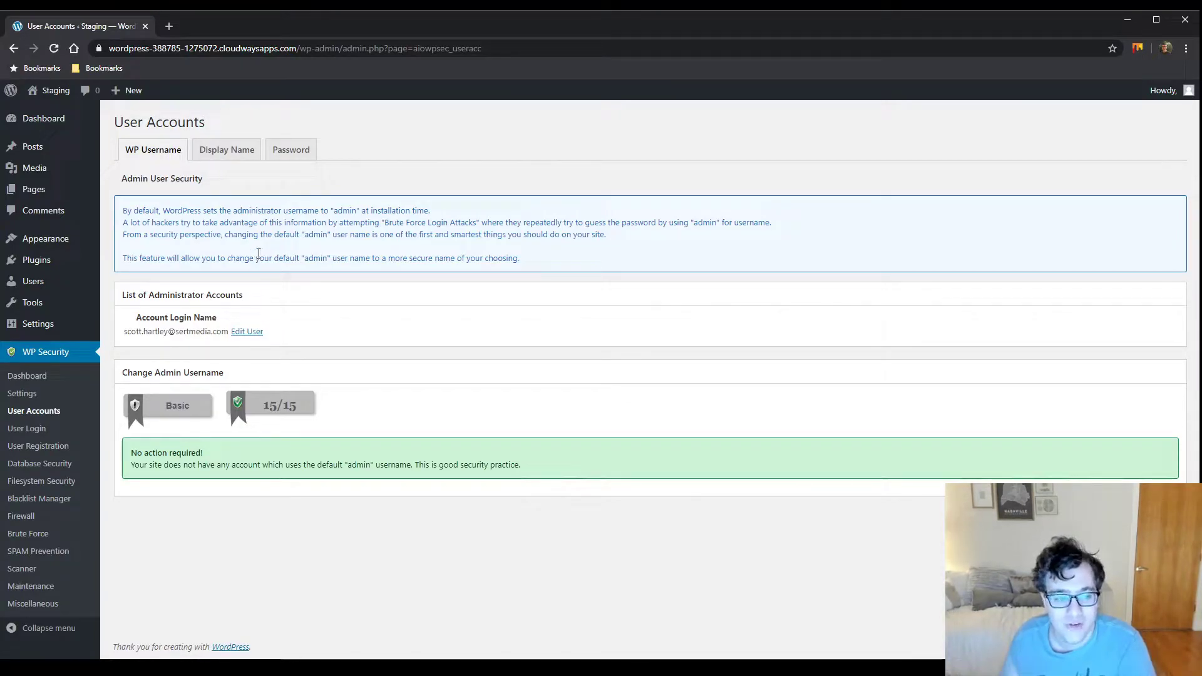
click(228, 152)
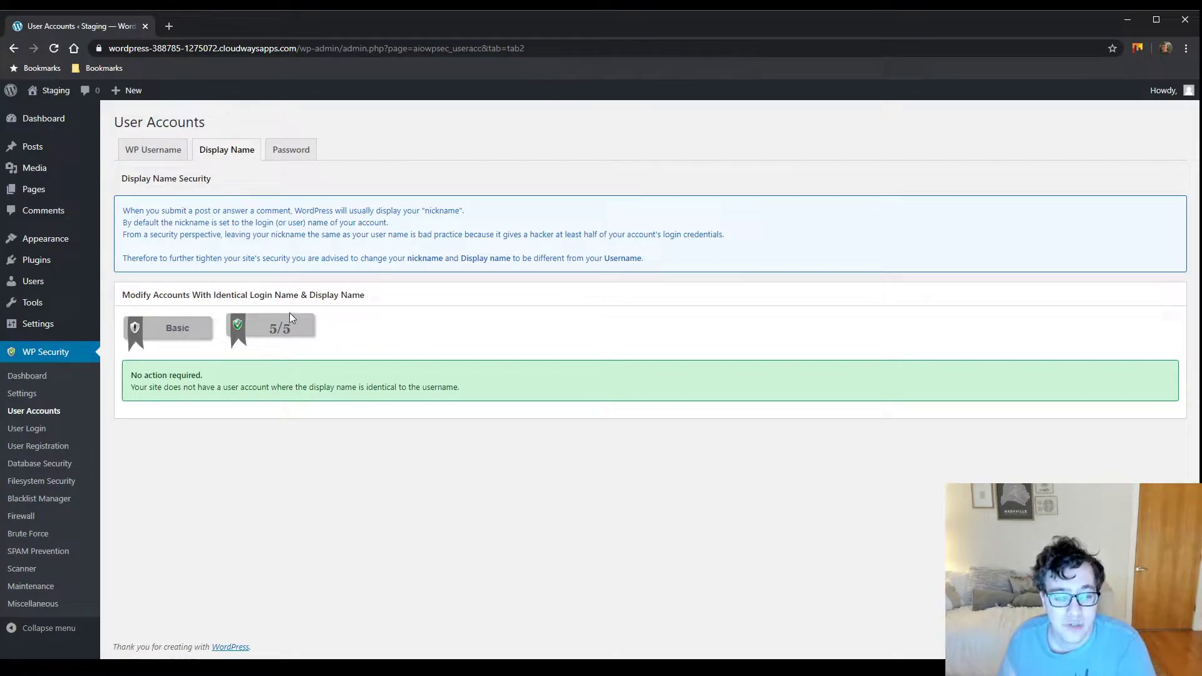
click(299, 151)
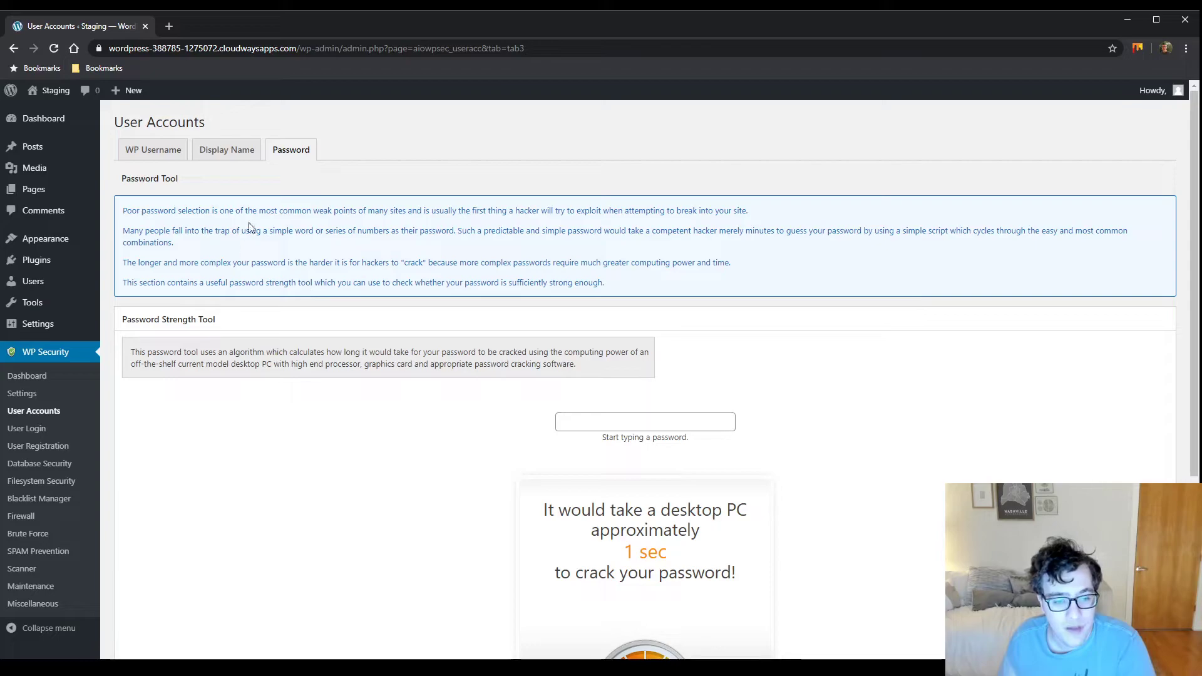
Enter a long numeric test password in the Password Strength Tool
click(626, 421)
scroll(594, 367, down, 3)
scroll(595, 367, up, 3)
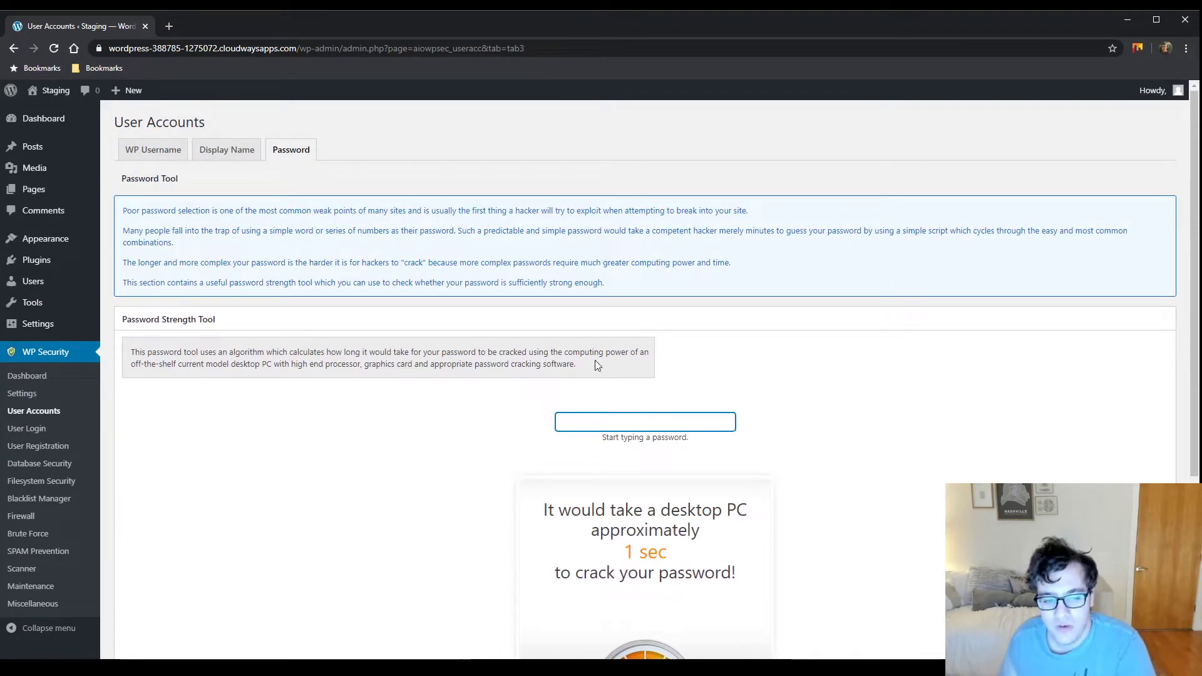
scroll(596, 366, down, 2)
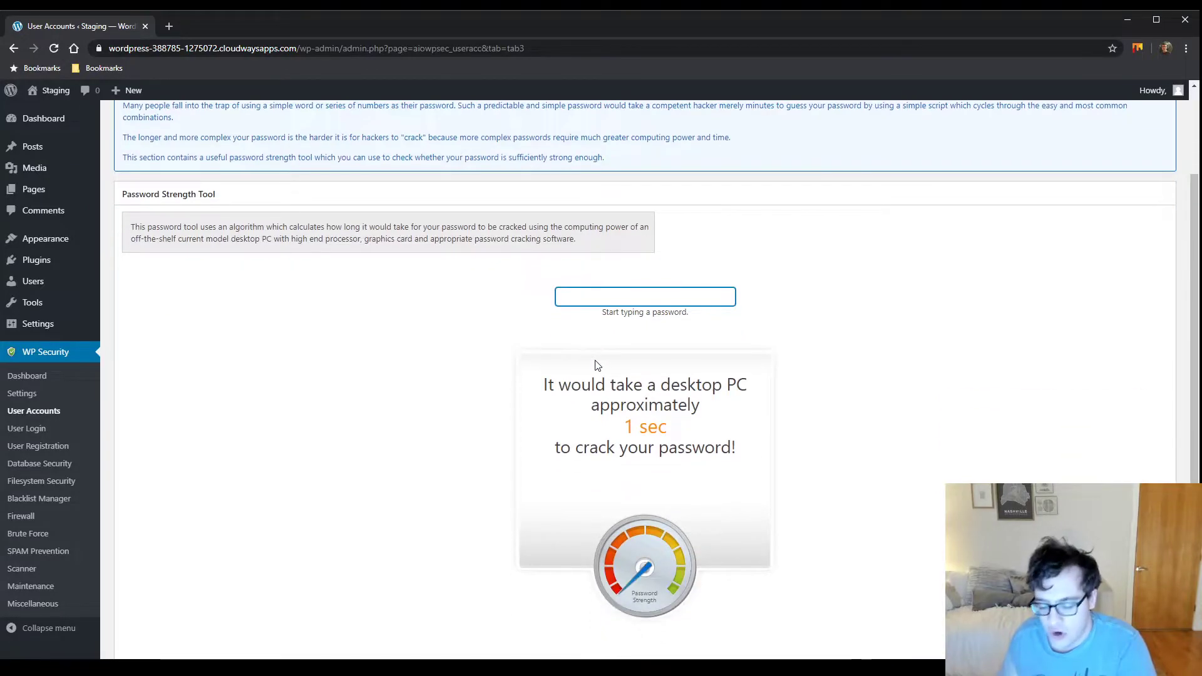
text(123)
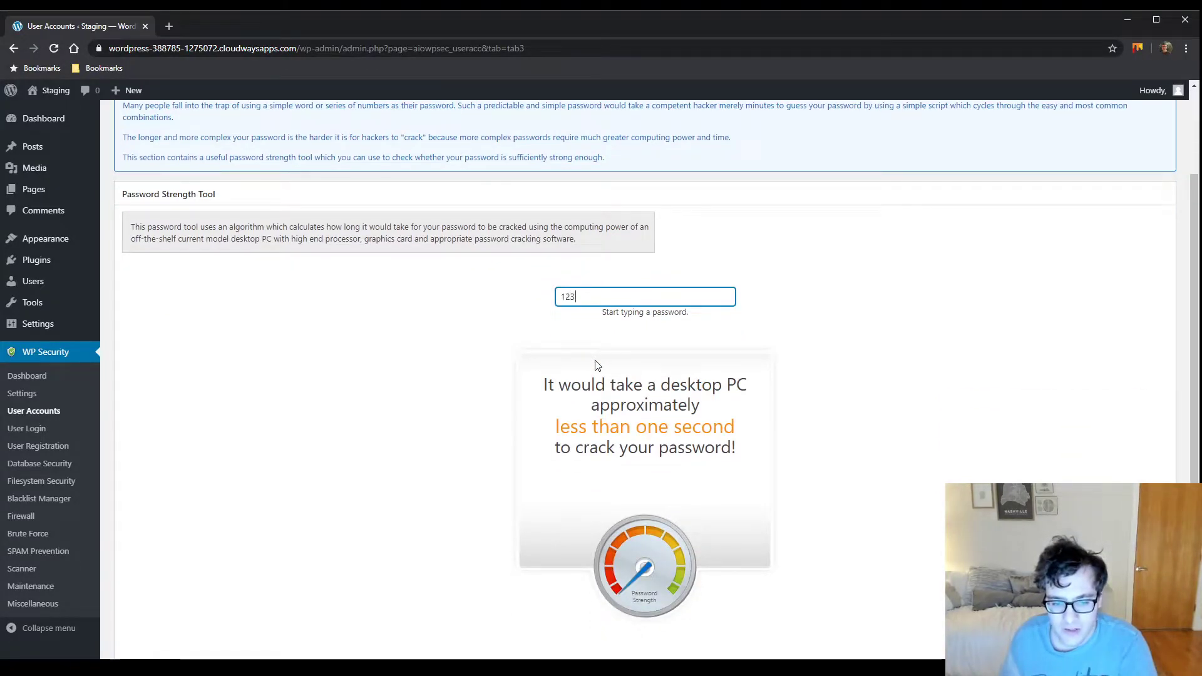
text(4567)
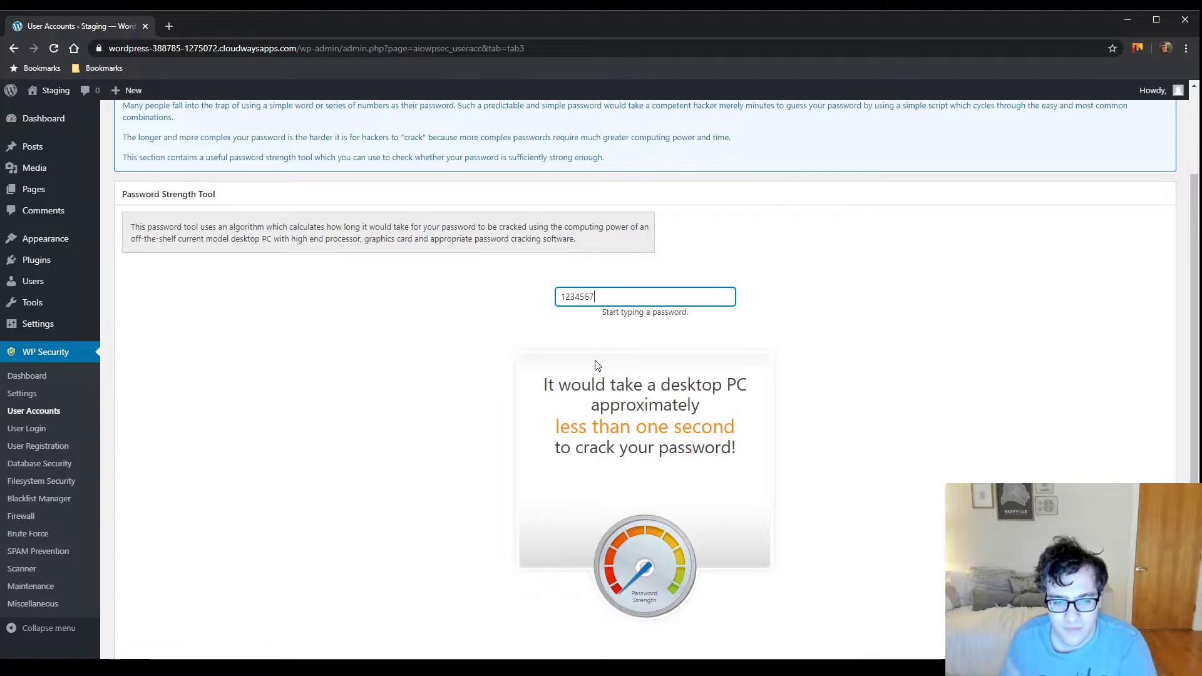
text(8999999)
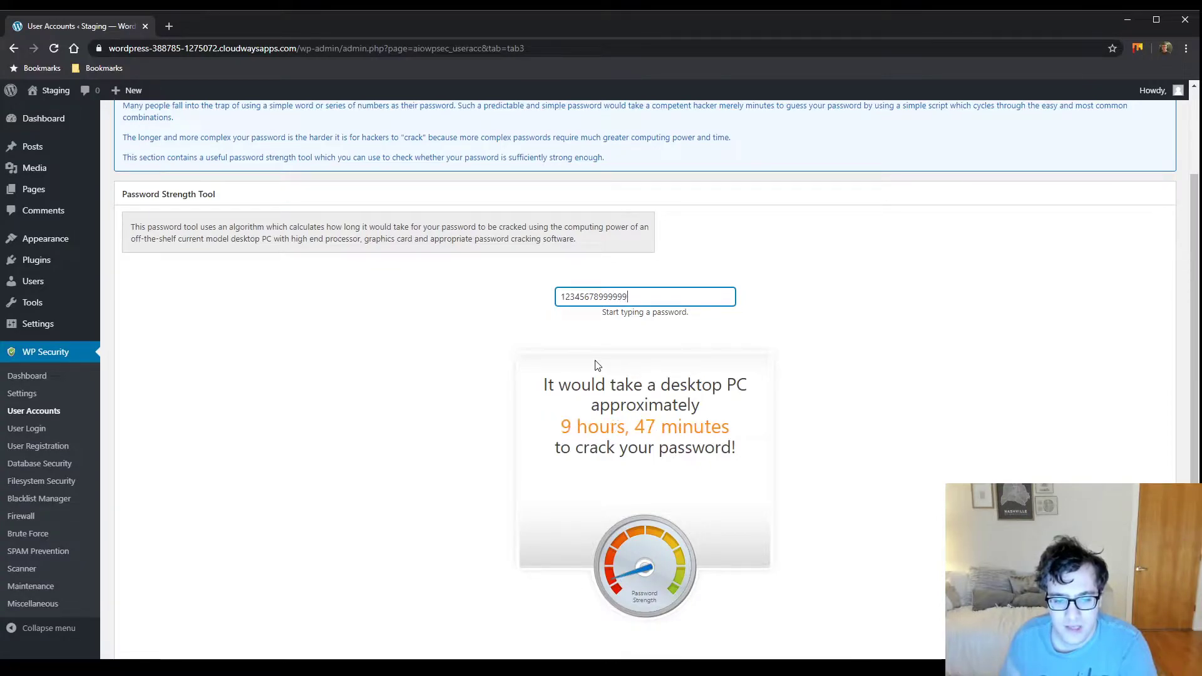
text(9999999999)
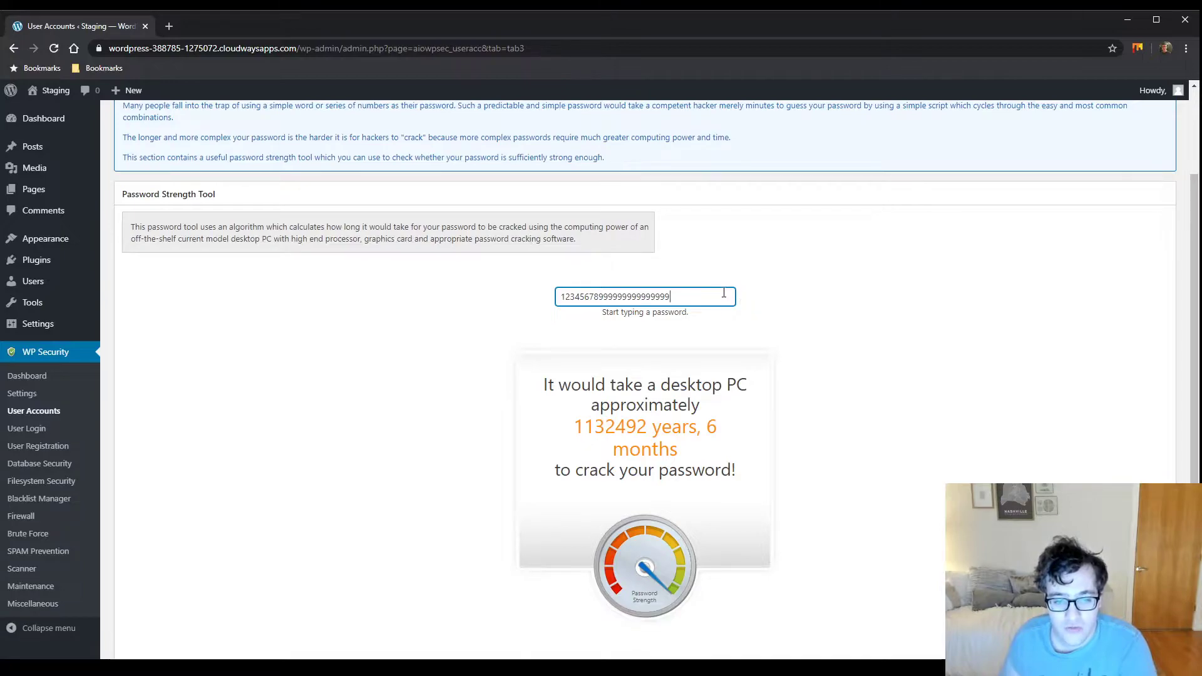
Replace it with an all-nines password, adjusting it until the estimate reads 11 years, 3 months
drag(730, 297, 486, 303)
text(9999999999)
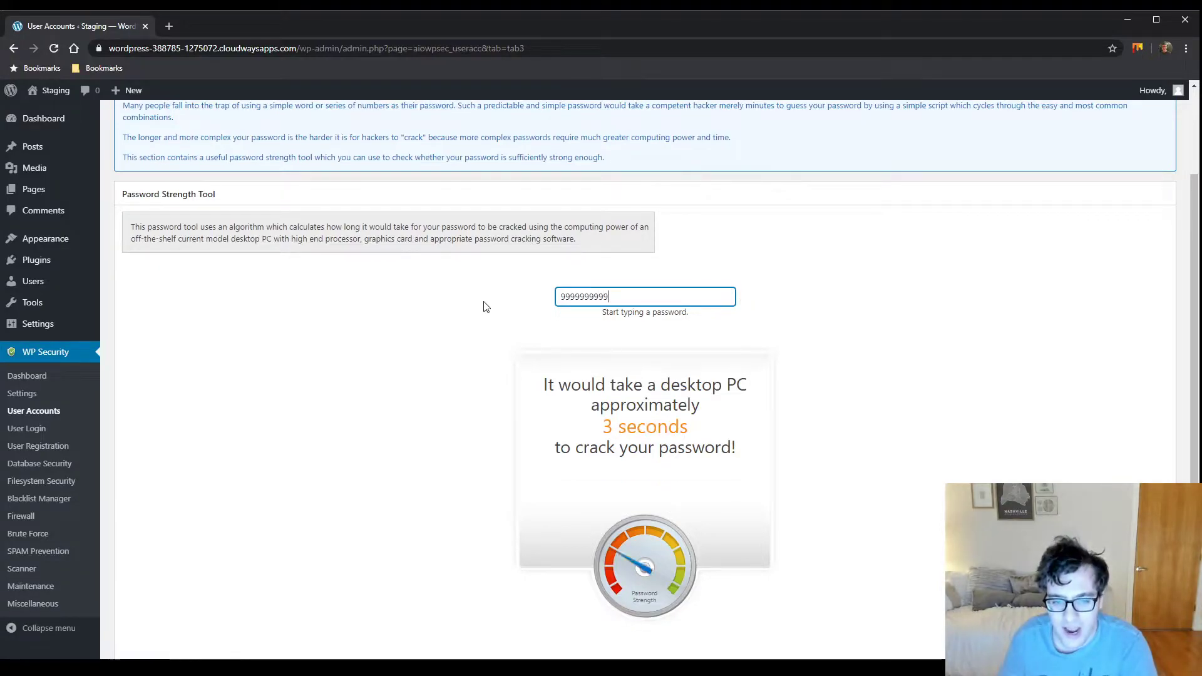
text(99999999)
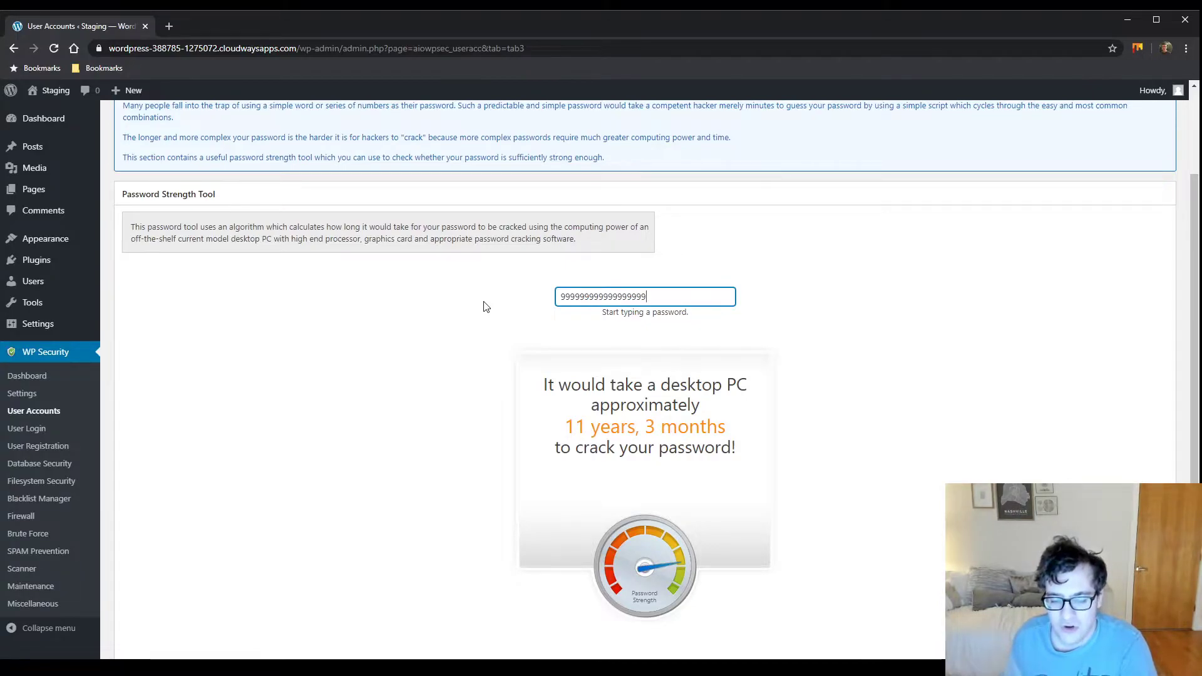
key(BackSpace)
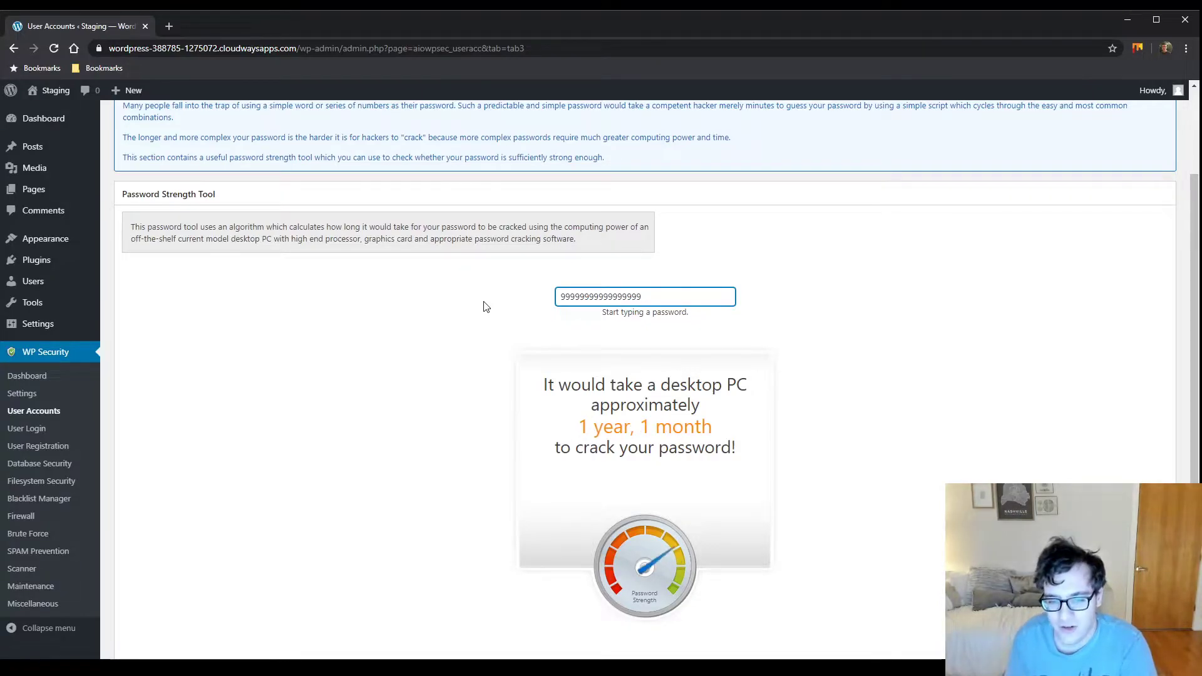
key(BackSpace)
key(BackSpace)
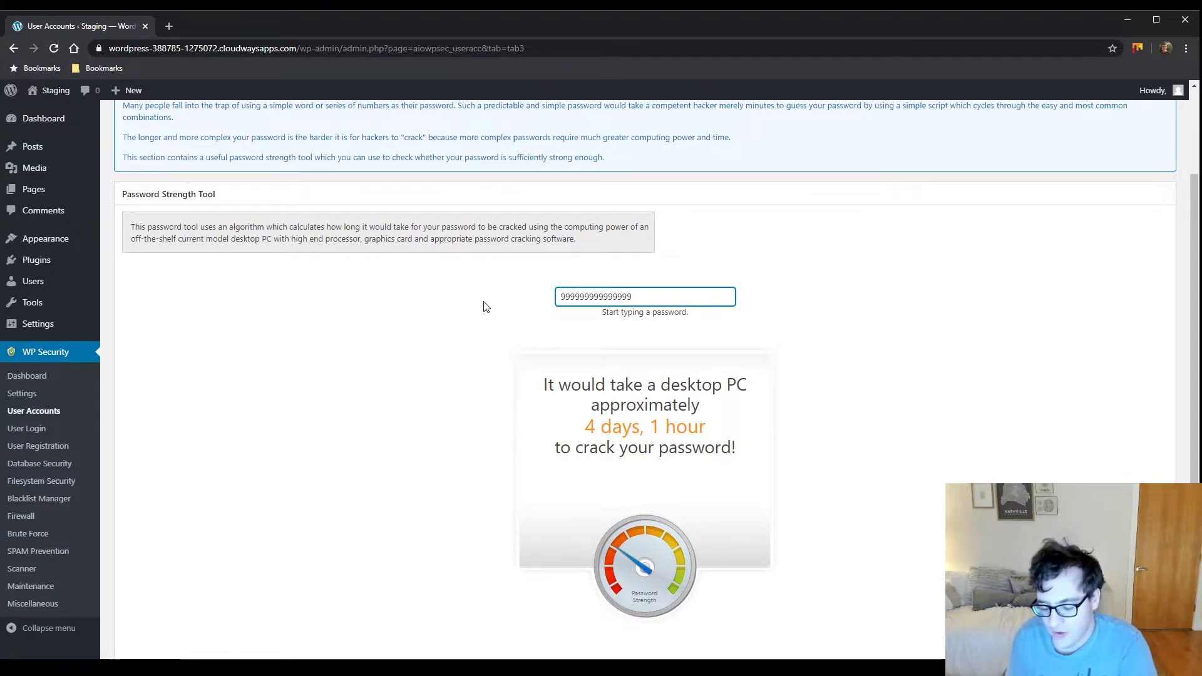
text(***)
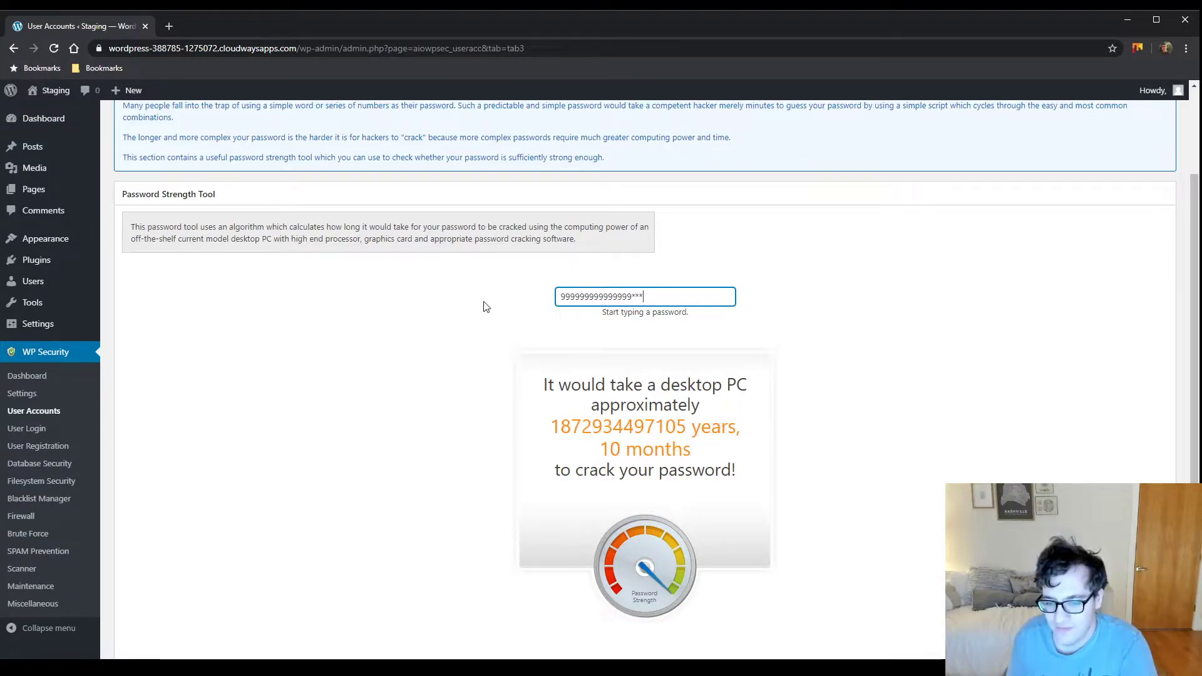
key(BackSpace)
key(BackSpace)
key(BackSpace)
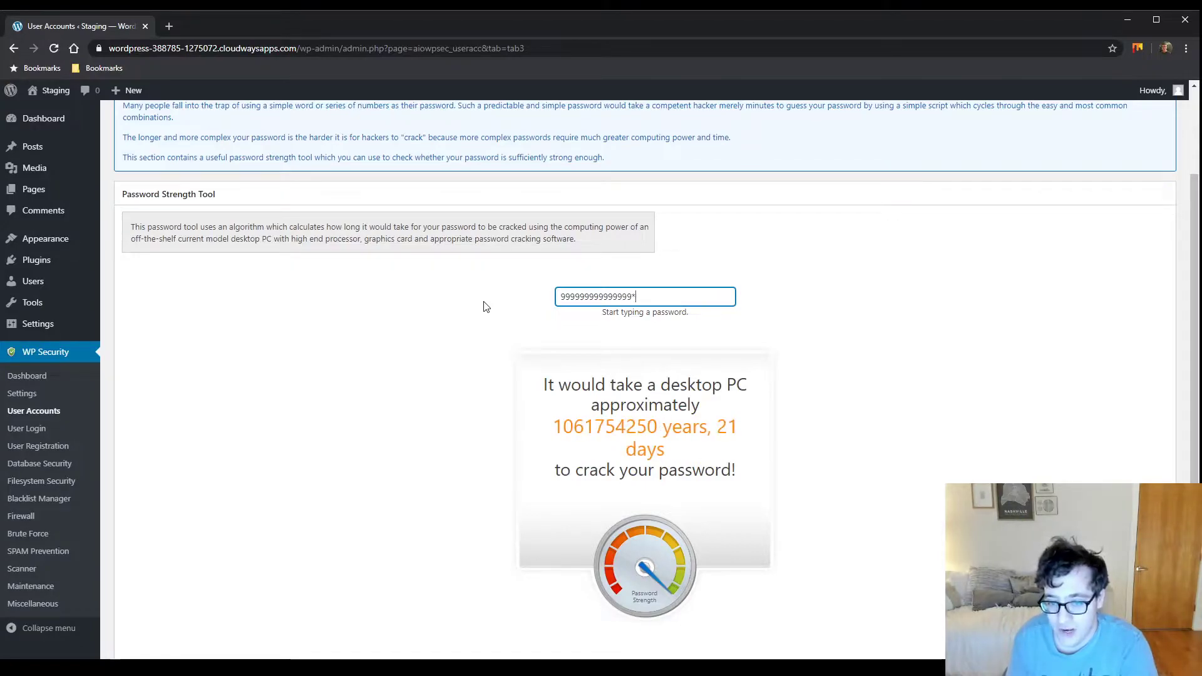
text(999)
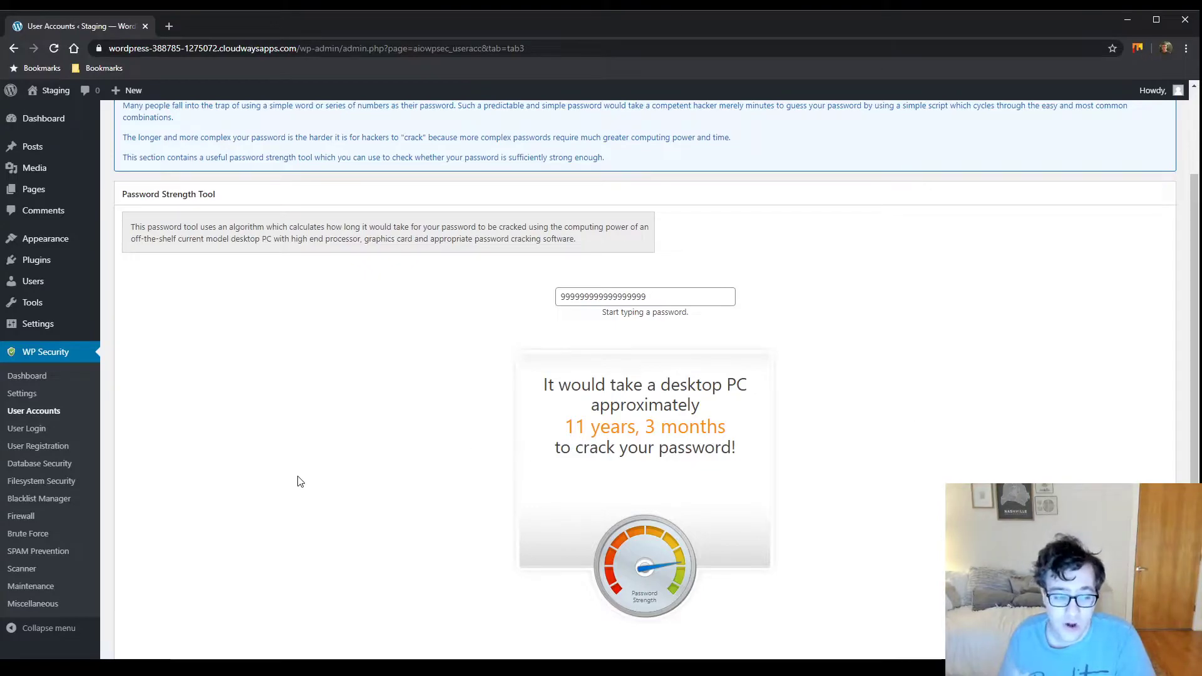
In User Login, tick Enable Login Lockdown Feature, Allow Unlock Requests and Display Generic Error Message
click(28, 431)
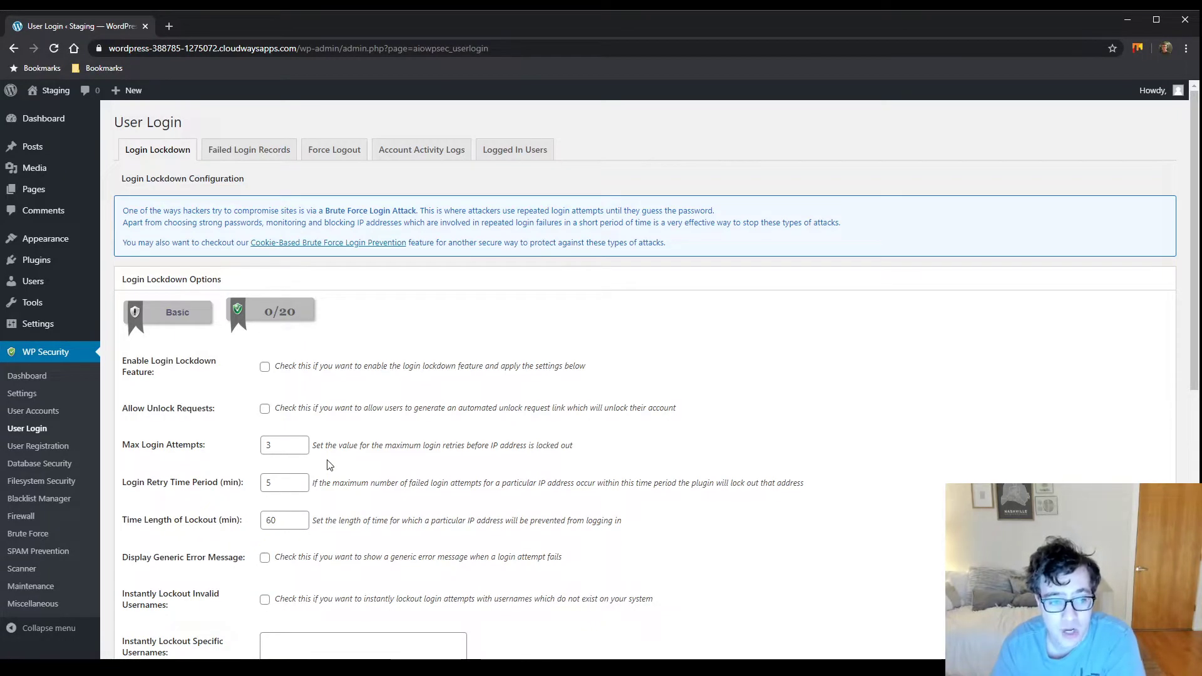
click(264, 367)
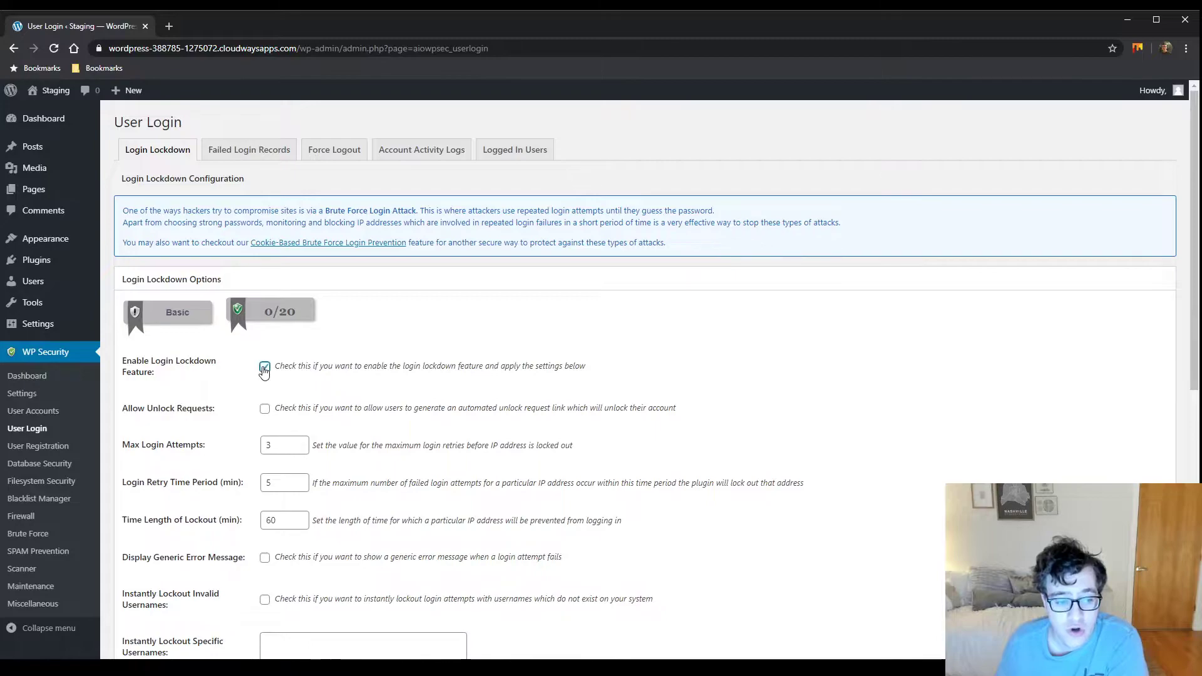
scroll(322, 261, down, 2)
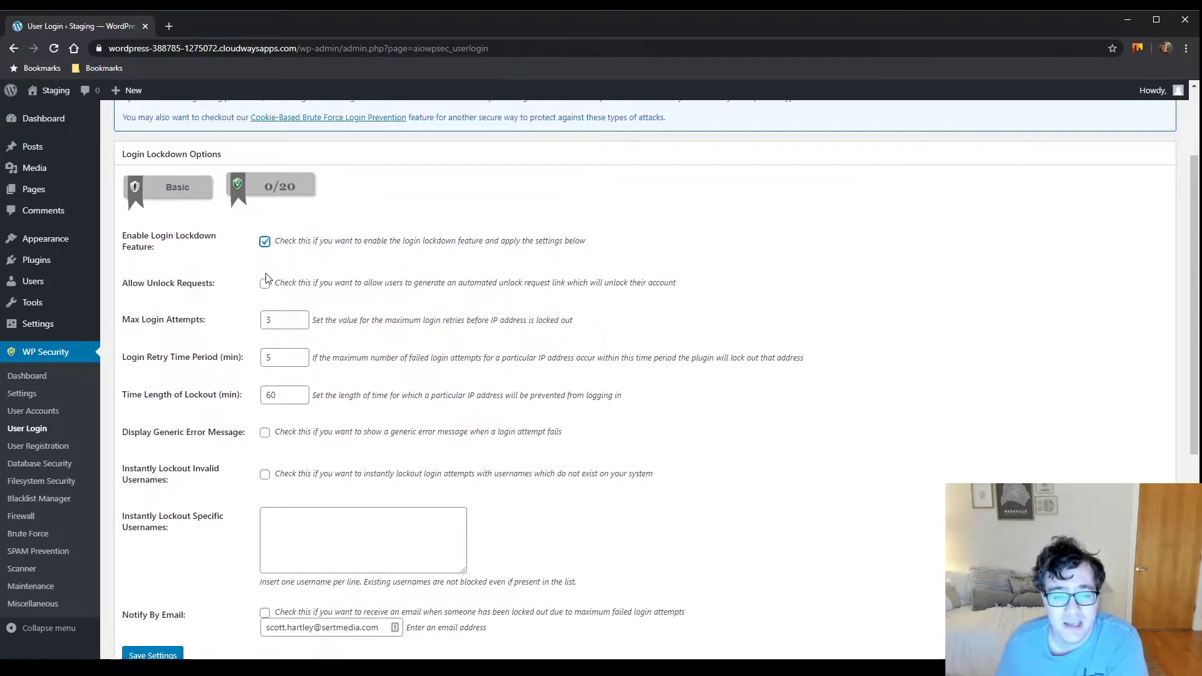
click(264, 284)
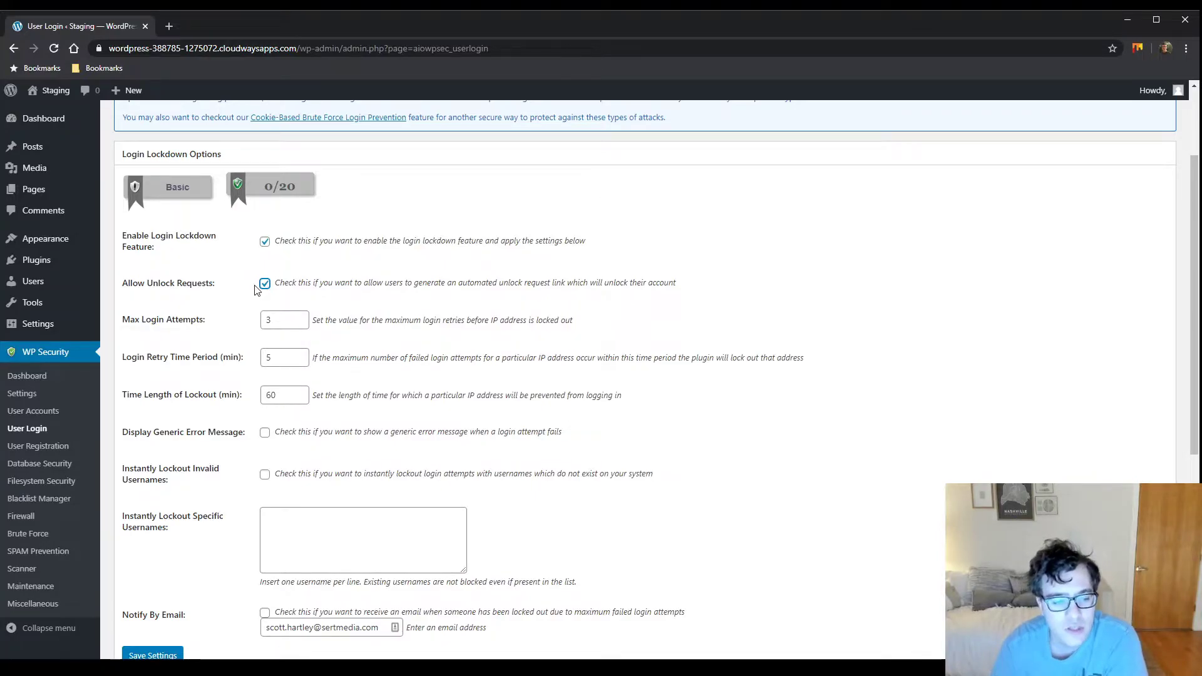
scroll(361, 400, down, 1)
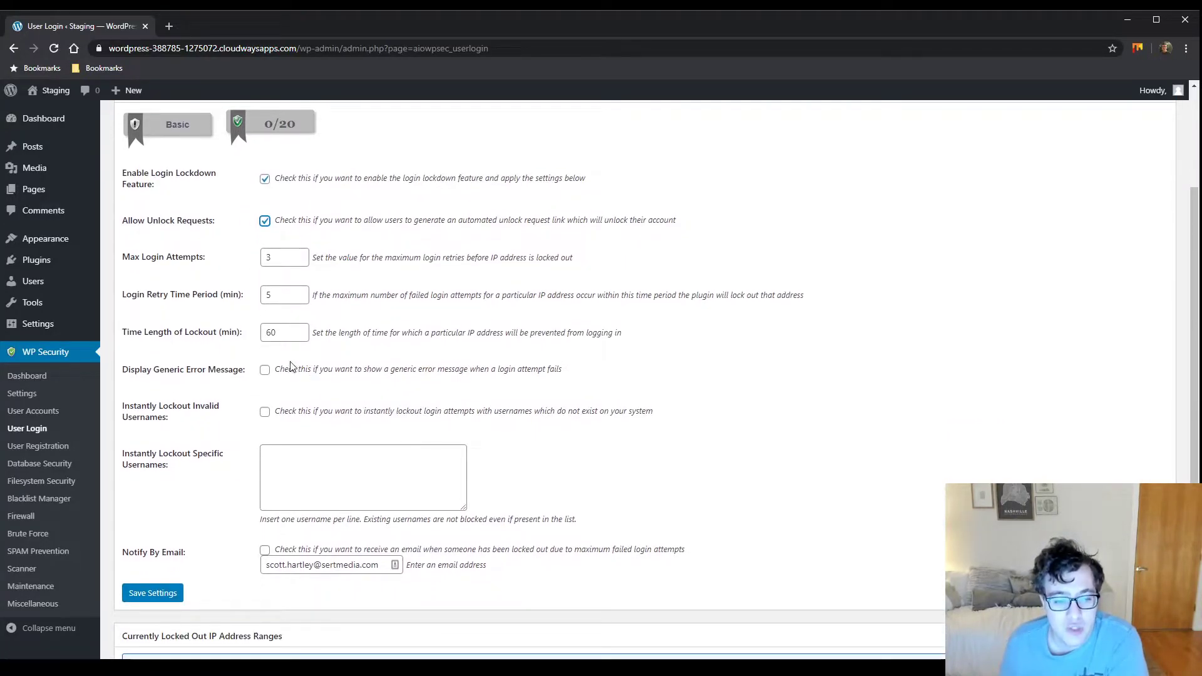
click(264, 370)
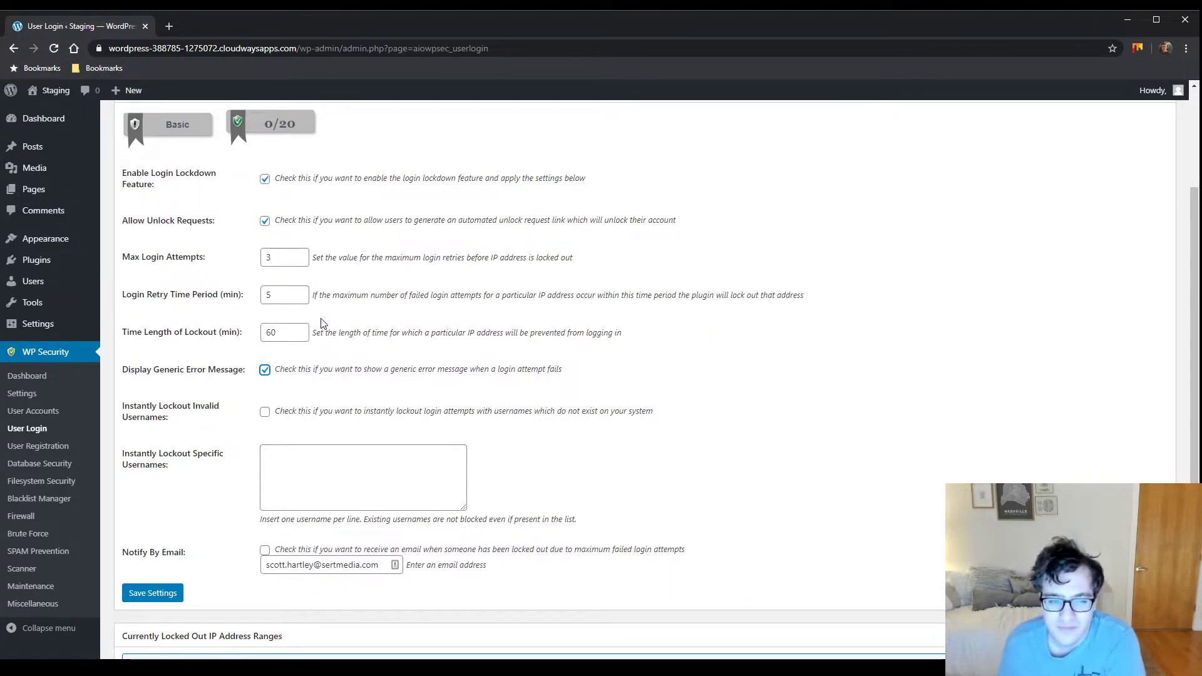
Enable instant lockout of invalid usernames, save the lockdown settings, and view Failed Login Records
scroll(256, 421, down, 1)
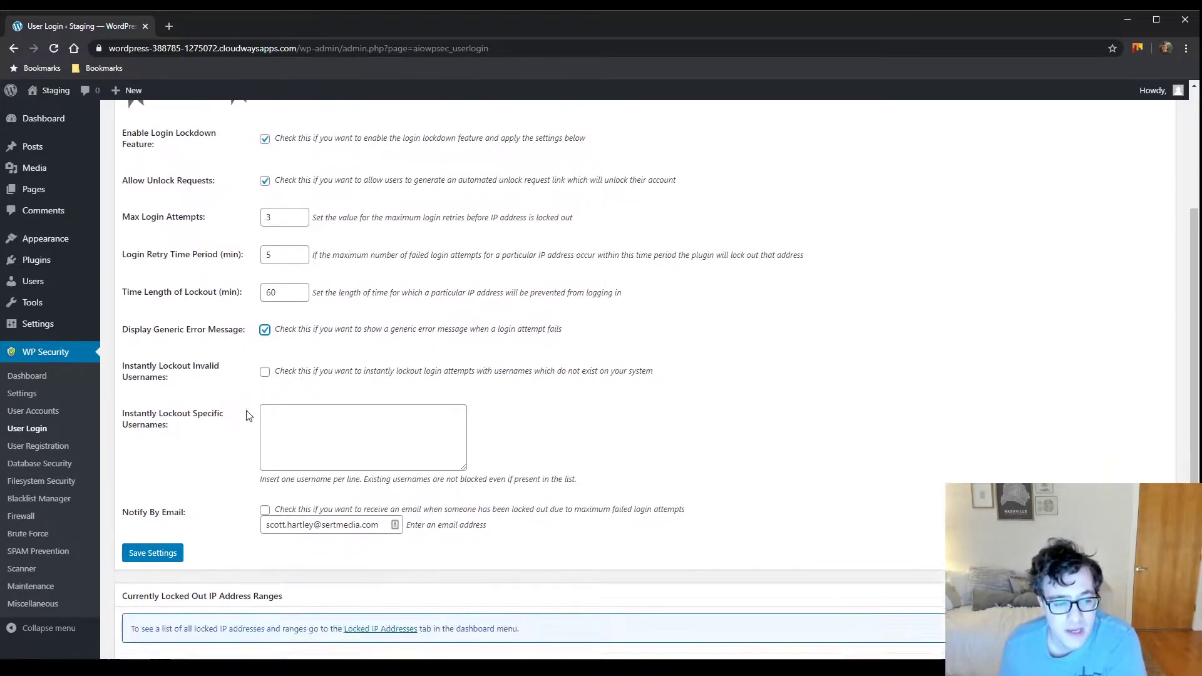
click(266, 350)
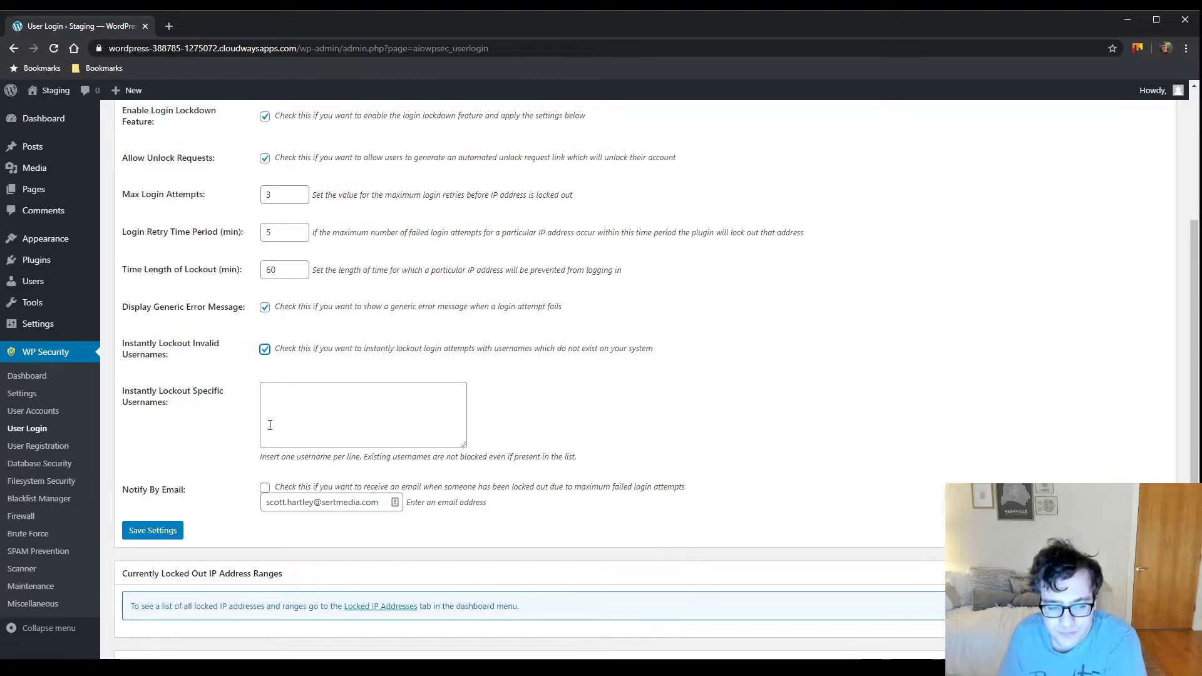
scroll(271, 425, down, 4)
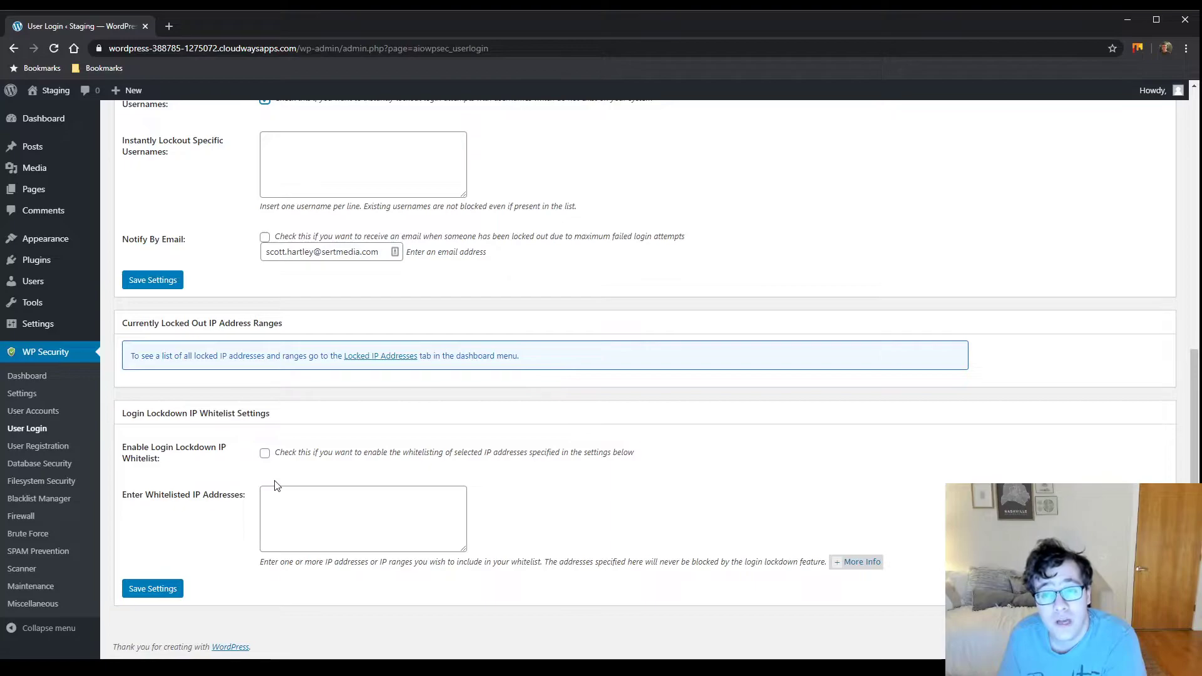
click(319, 499)
scroll(316, 238, up, 10)
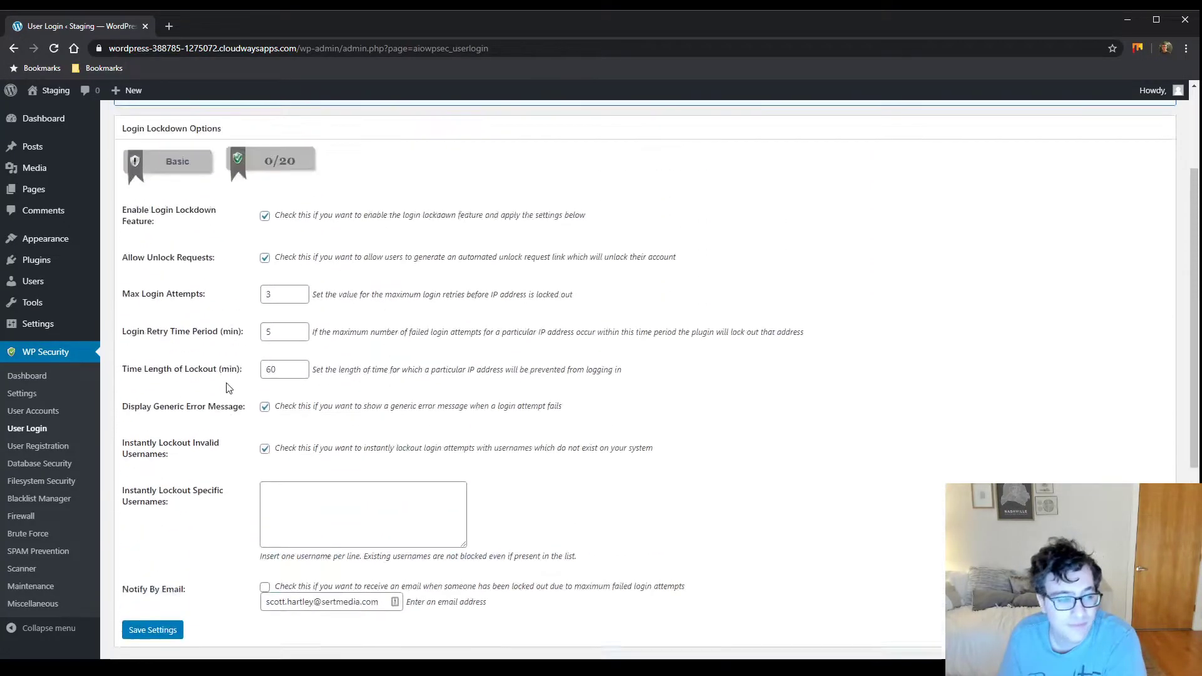
scroll(243, 432, down, 5)
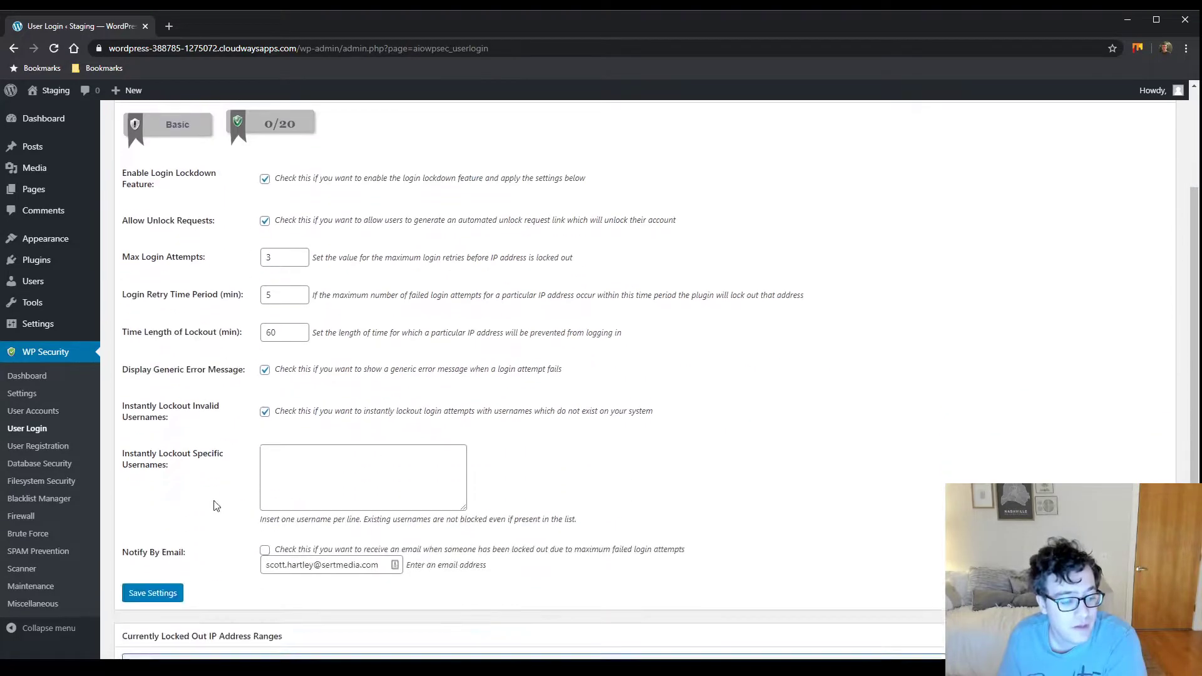
click(176, 463)
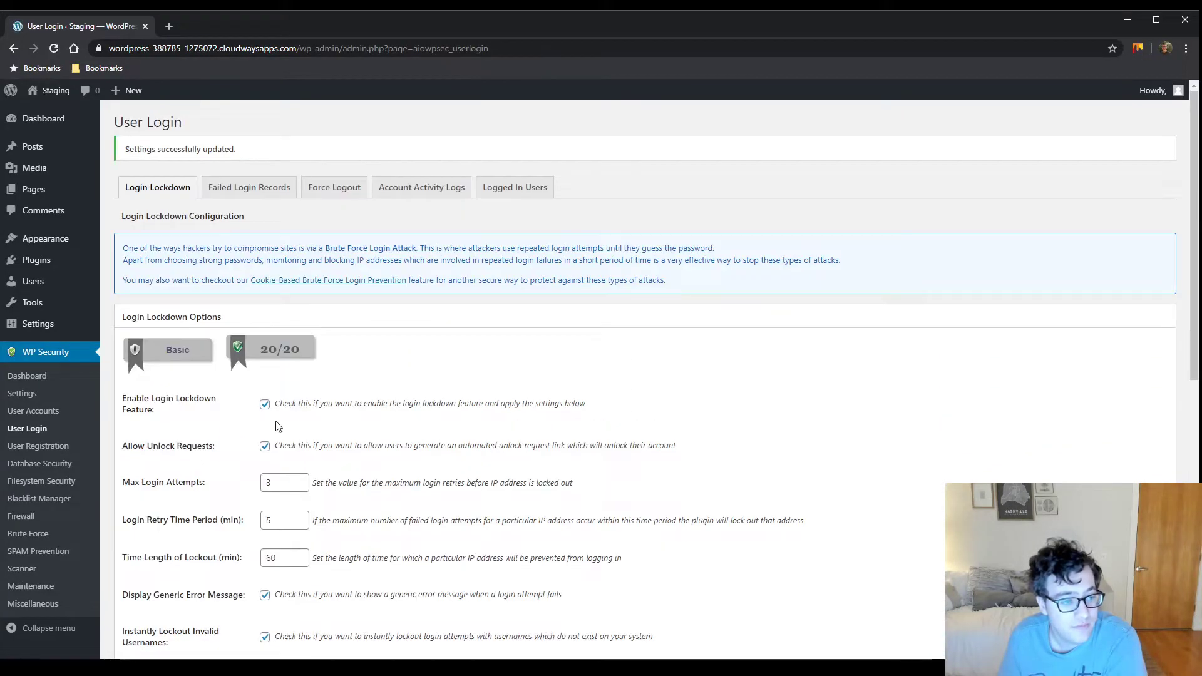
click(266, 186)
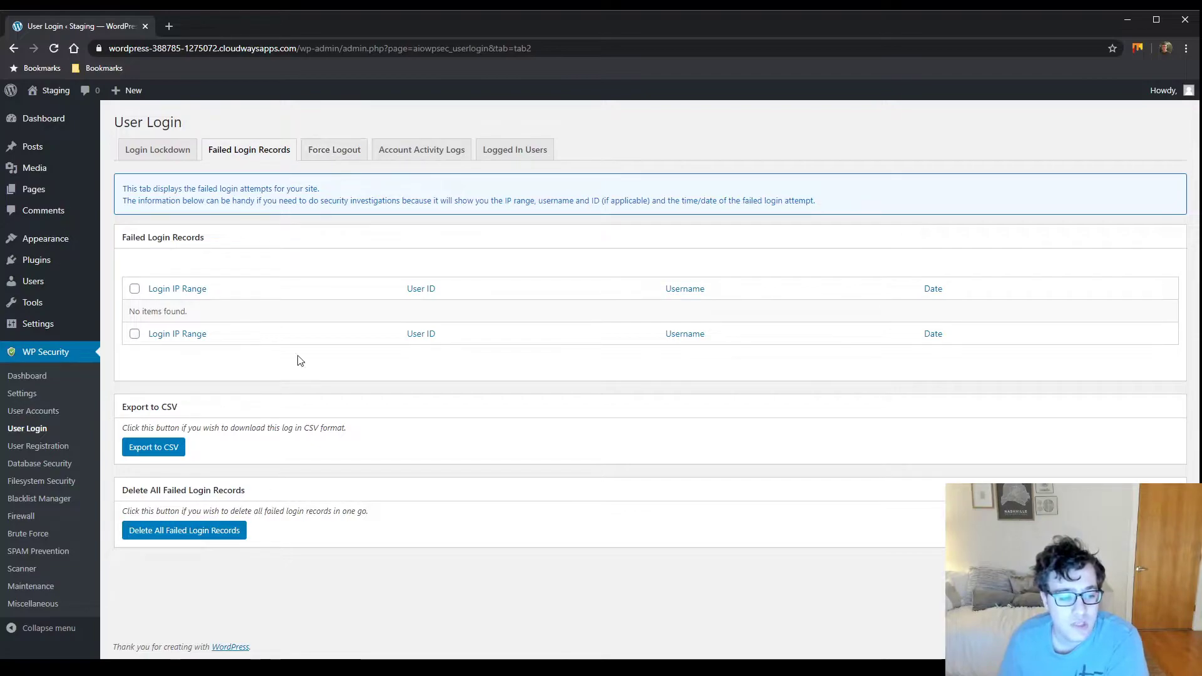
Enable Force WP User Logout after 240 minutes and save, then view the Account Activity Logs
click(320, 150)
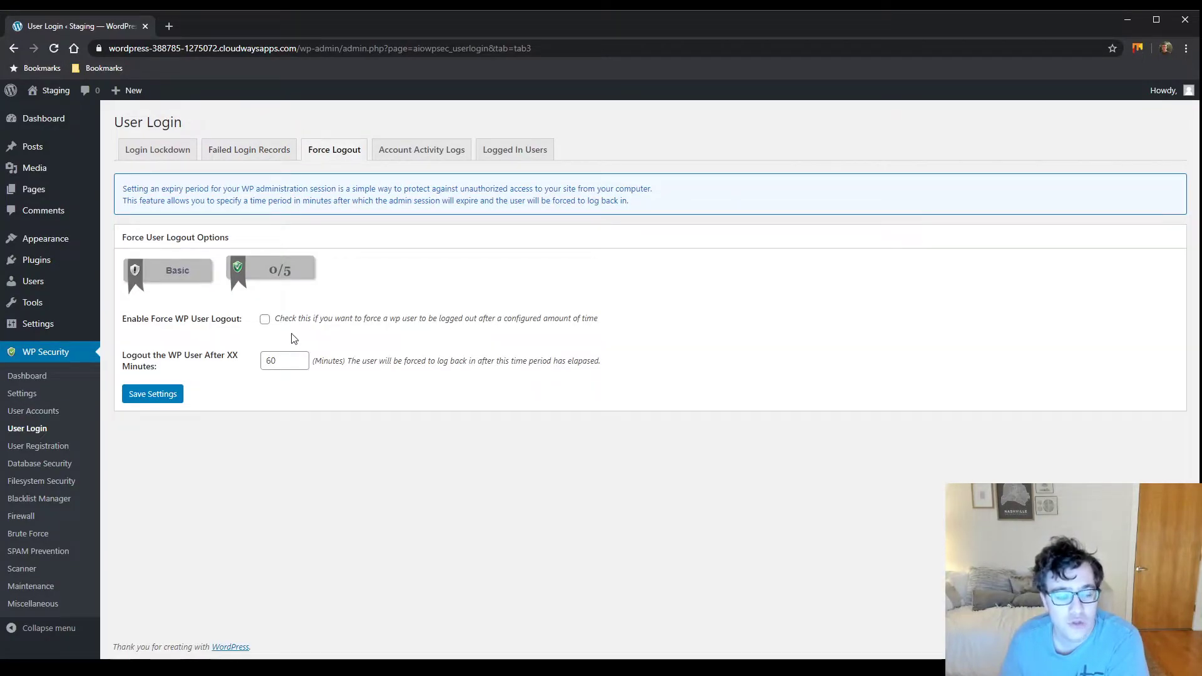
click(265, 321)
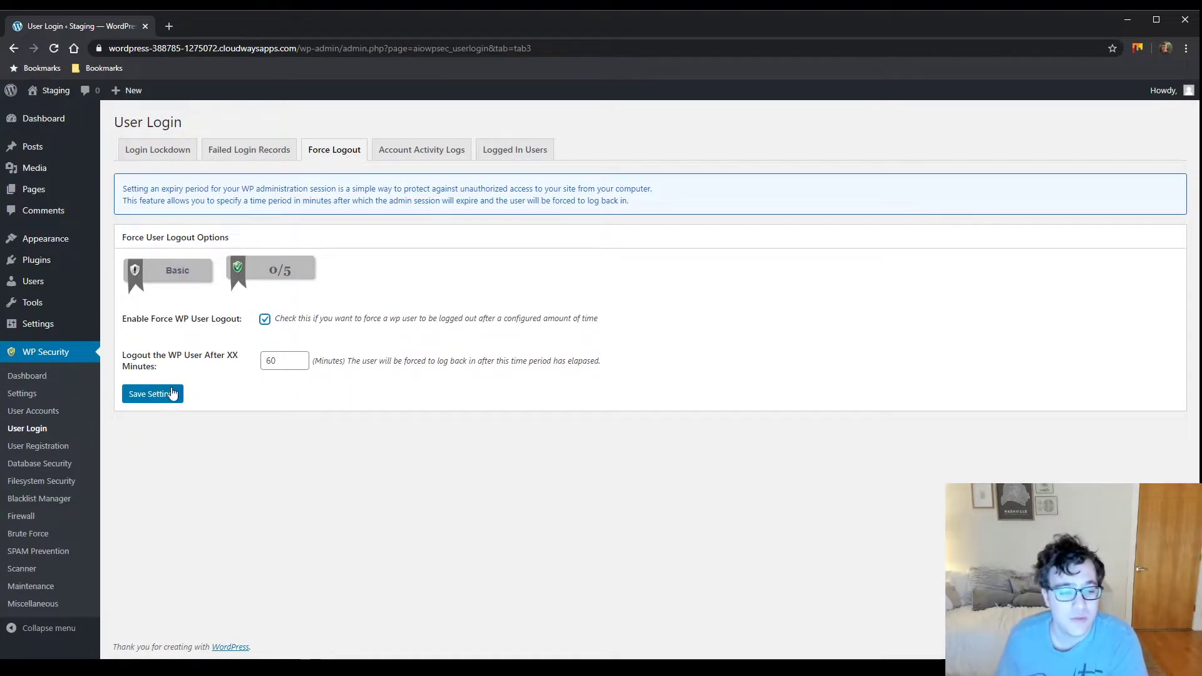
double_click(278, 361)
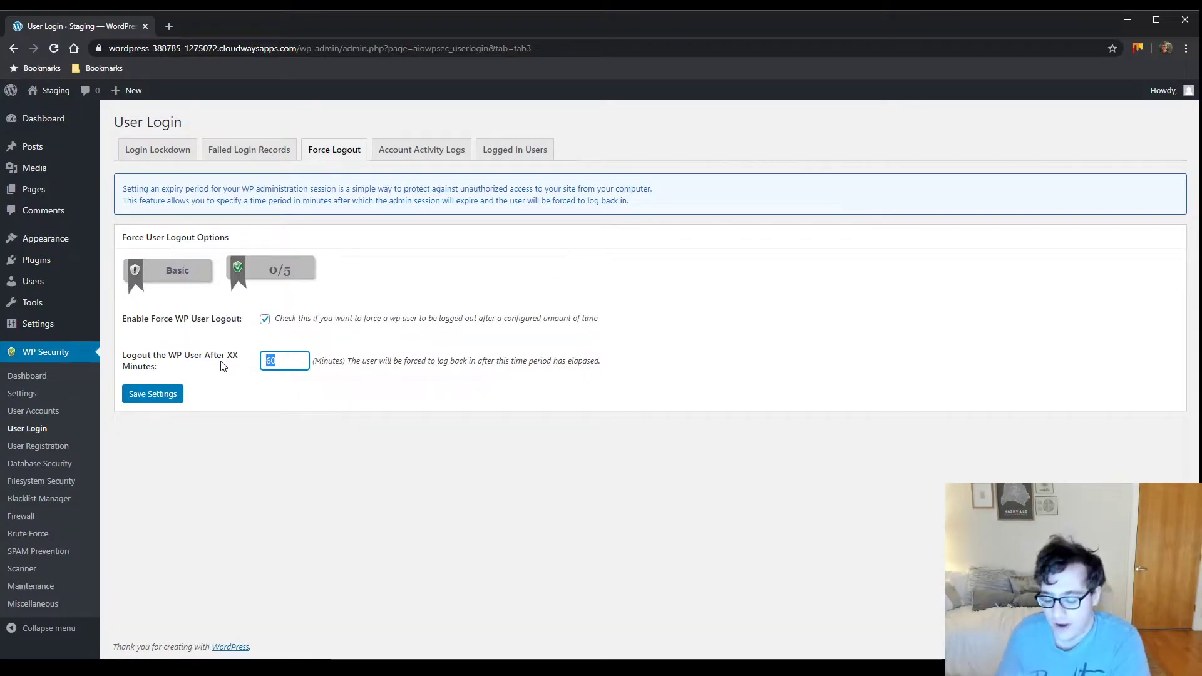
text(240)
click(153, 394)
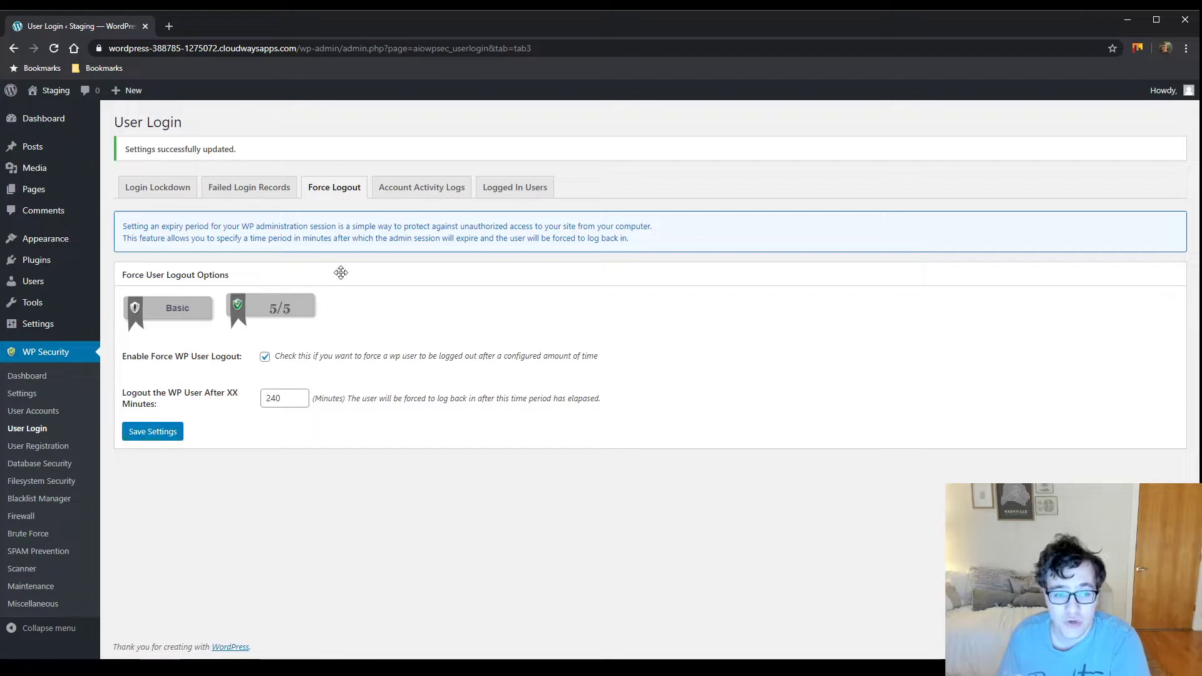
click(406, 190)
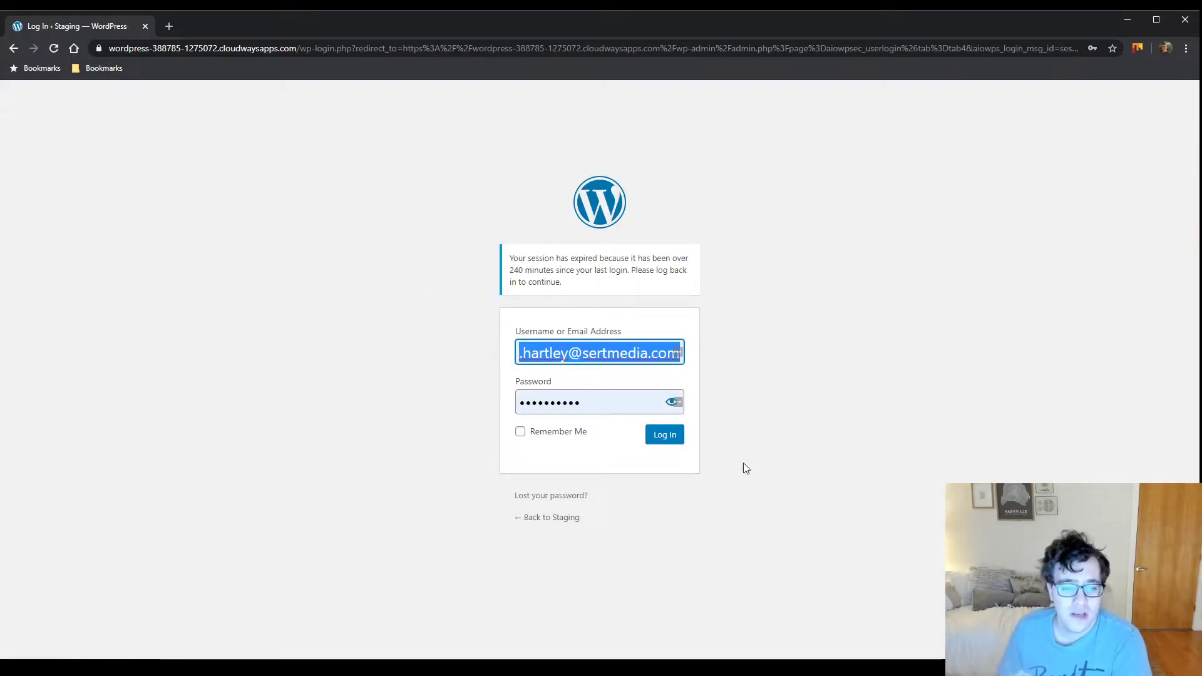
Log back in, review the login record's logout time and IP, check Logged In Users, then open User Registration
click(672, 438)
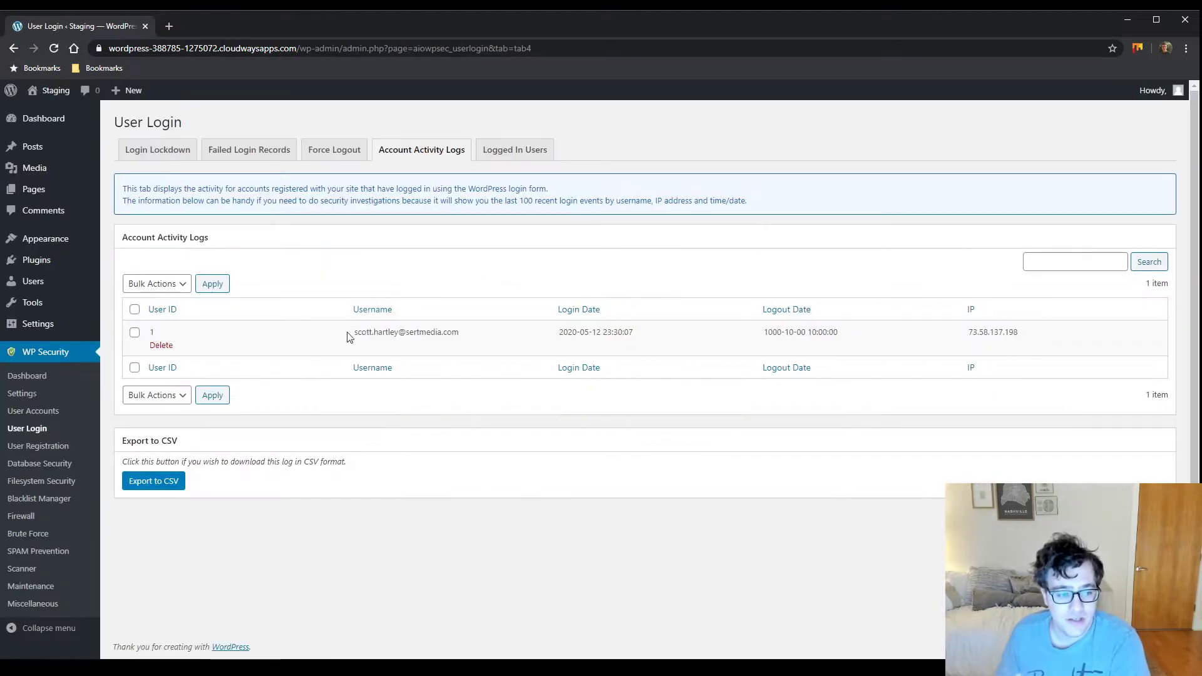
drag(781, 334, 880, 333)
click(740, 329)
click(797, 328)
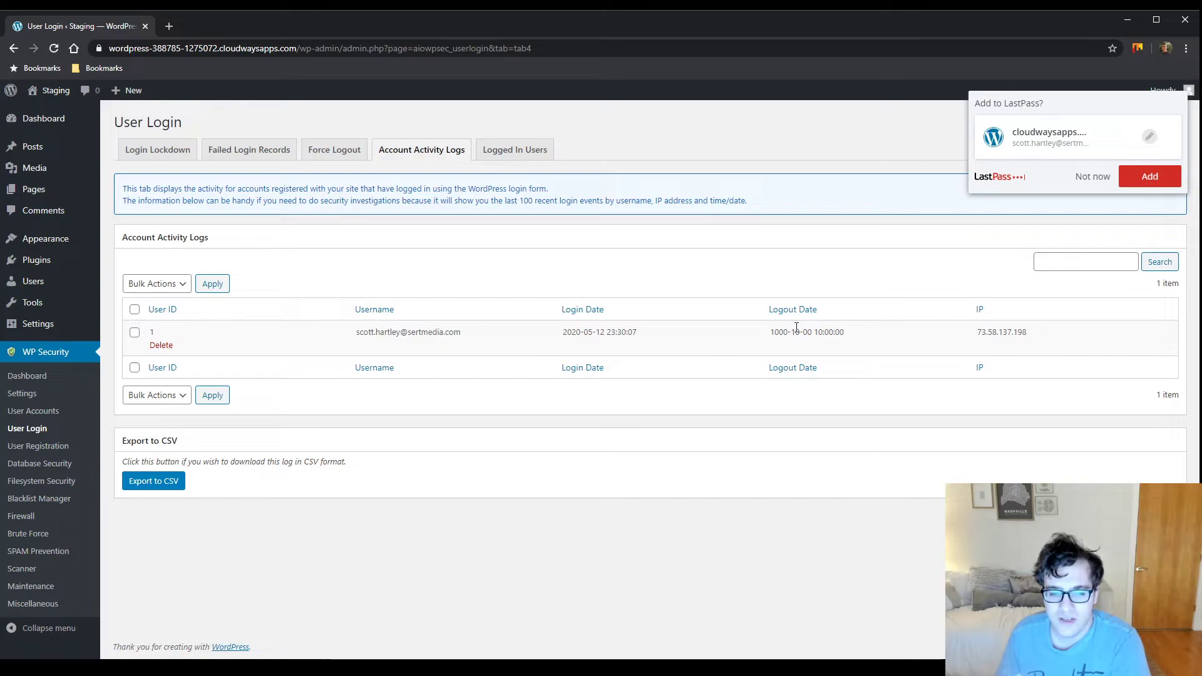
drag(662, 327, 1028, 332)
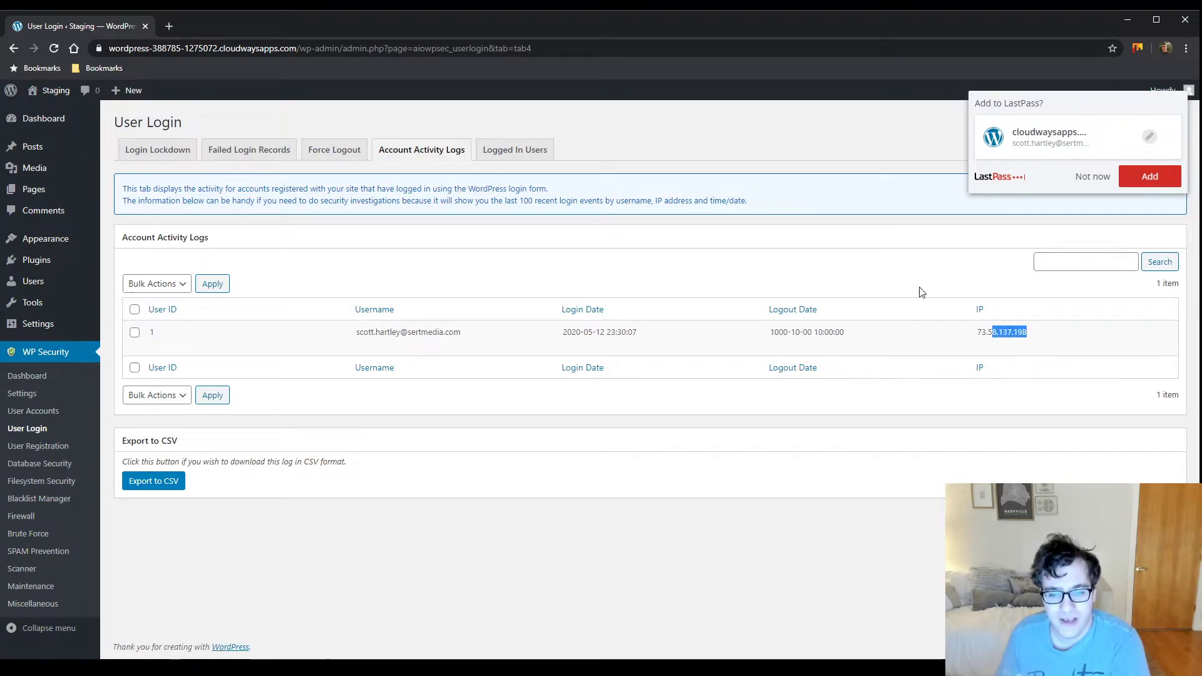
click(516, 150)
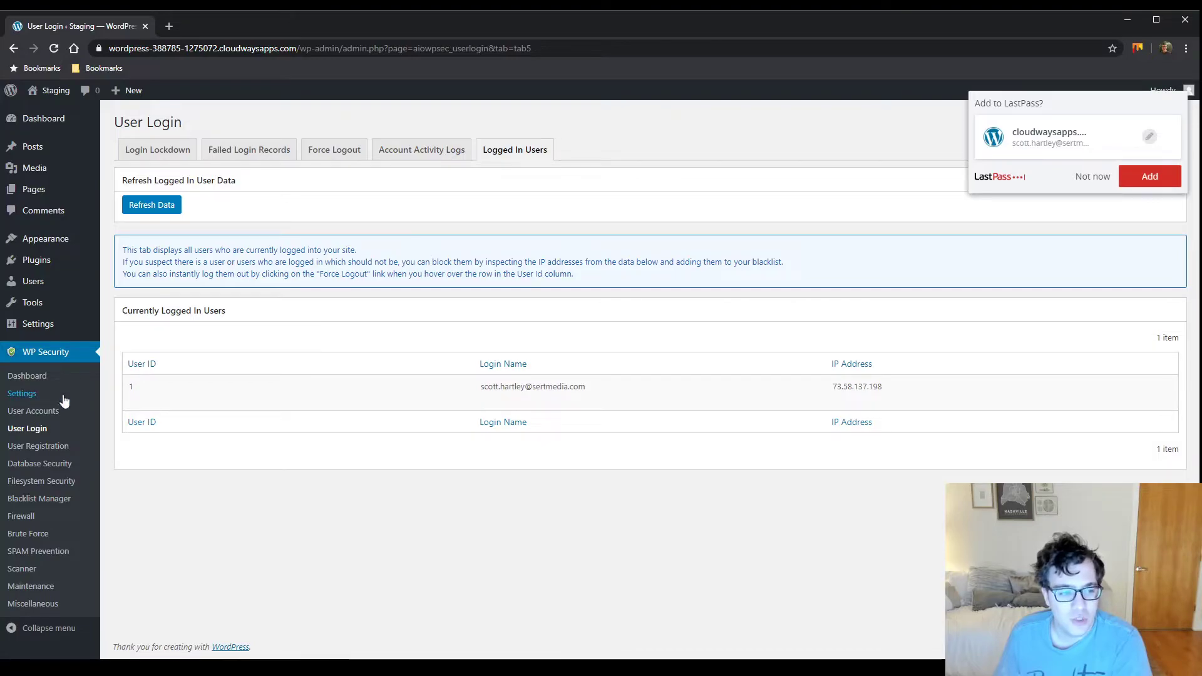
click(38, 446)
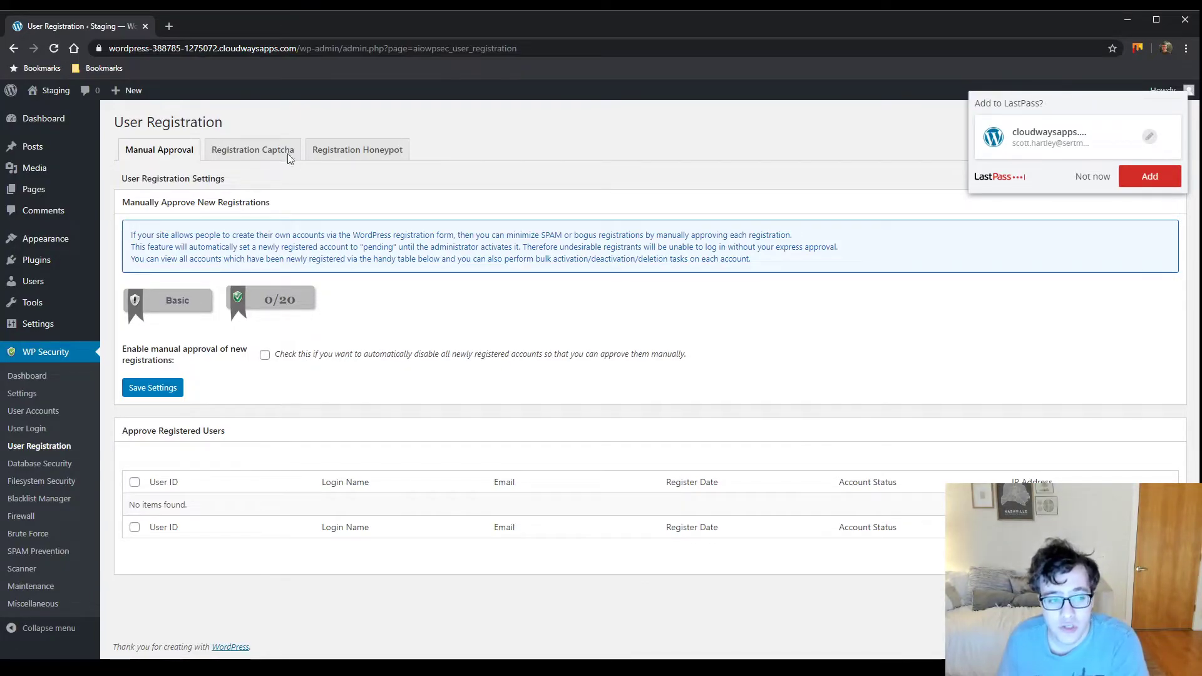
Require and save manual approval of new registrations, then go to the Registration Captcha tab
click(265, 356)
click(156, 393)
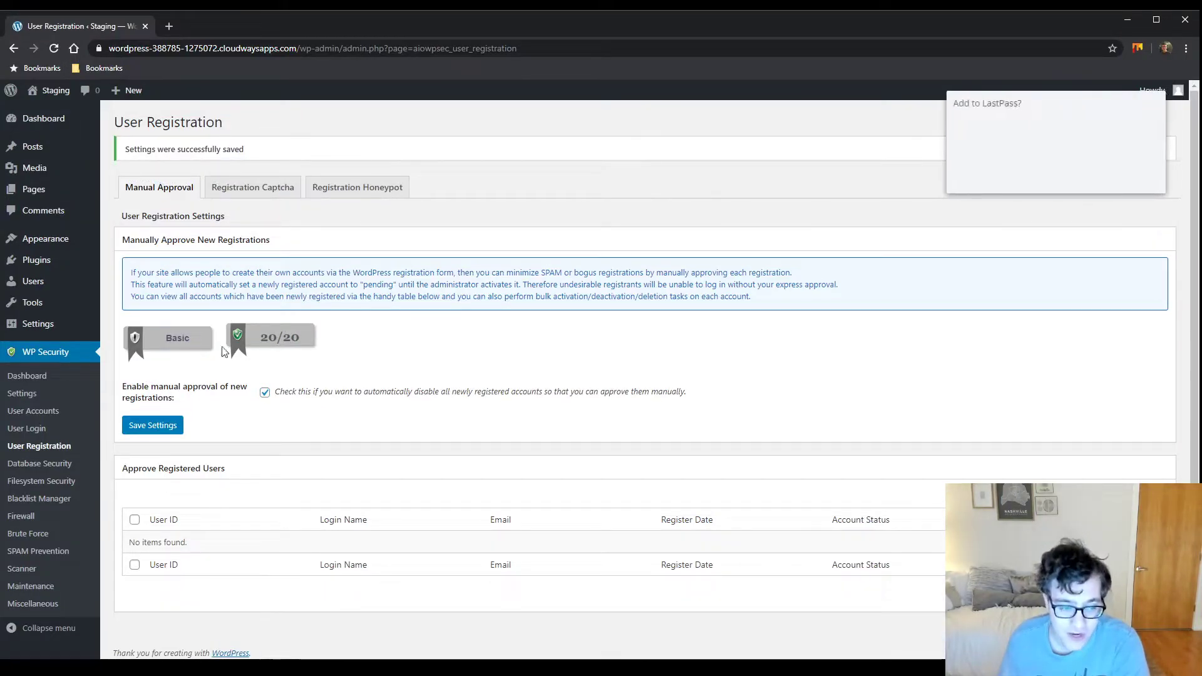
click(285, 188)
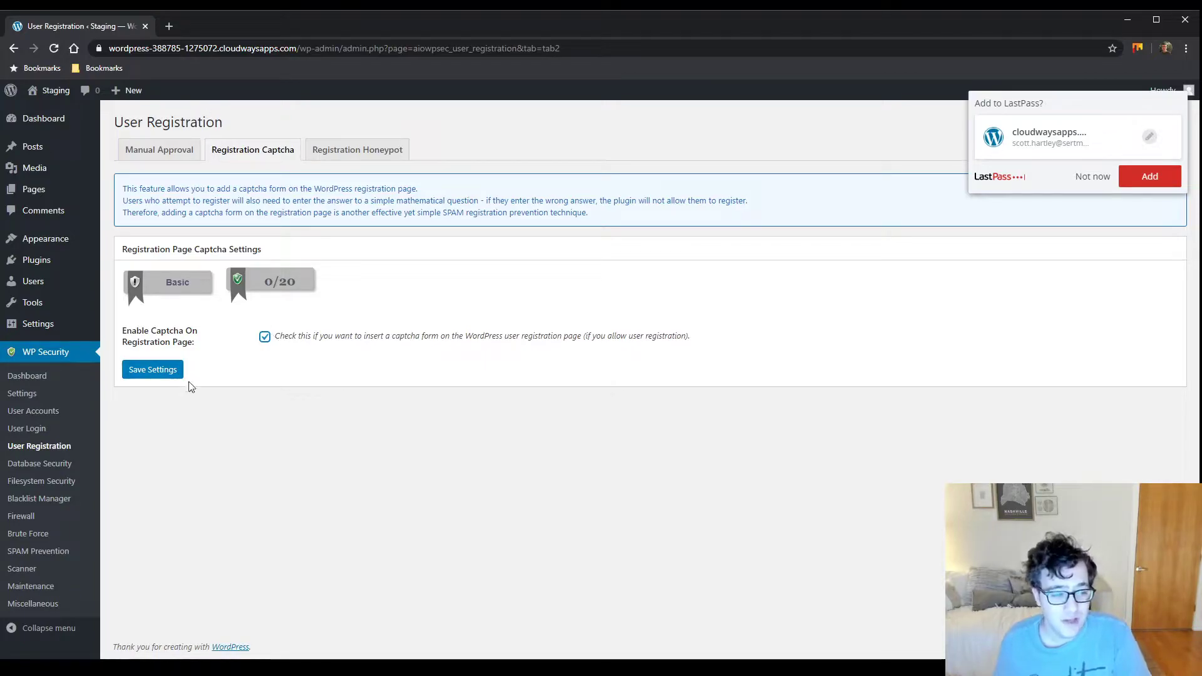
Save the registration page captcha setting and go to the Registration Honeypot tab
click(143, 377)
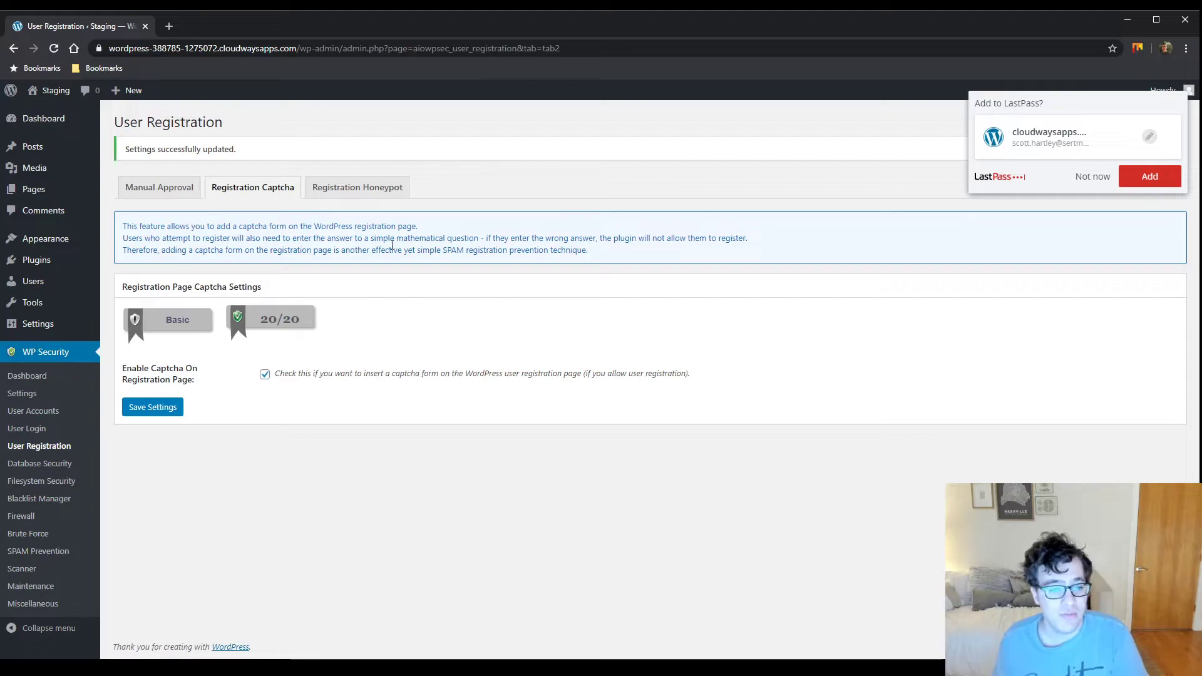
click(388, 191)
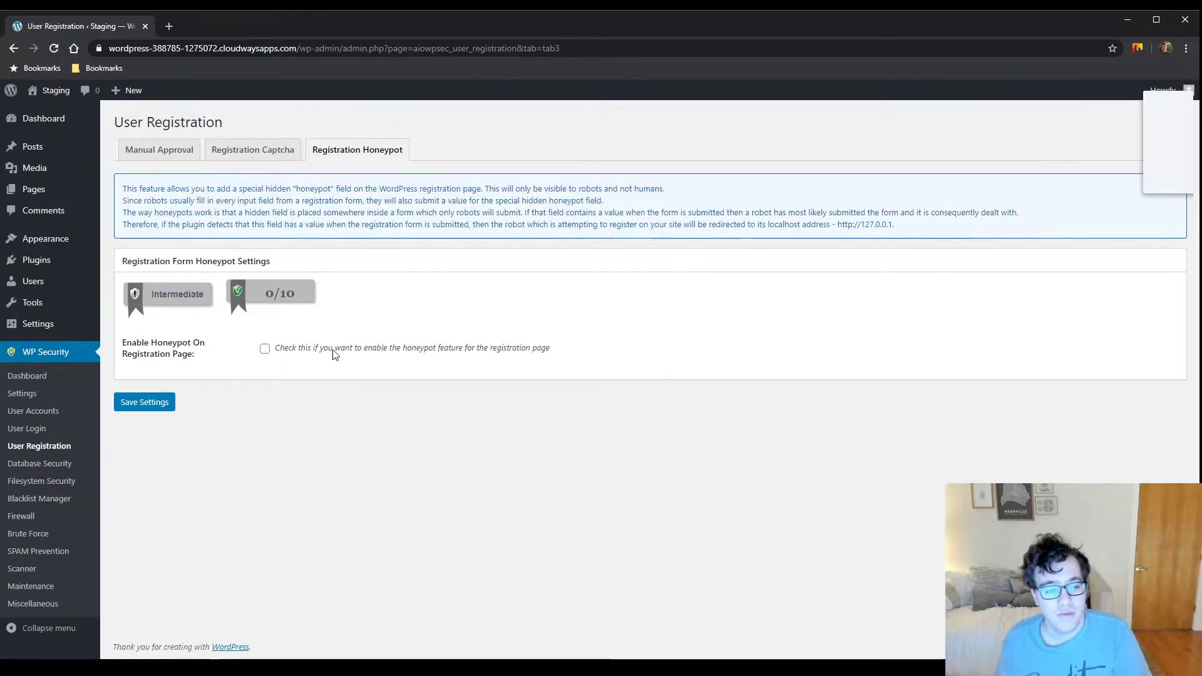
Enable and save the registration-page honeypot, dismiss the LastPass prompt, and go to Database Security
click(265, 350)
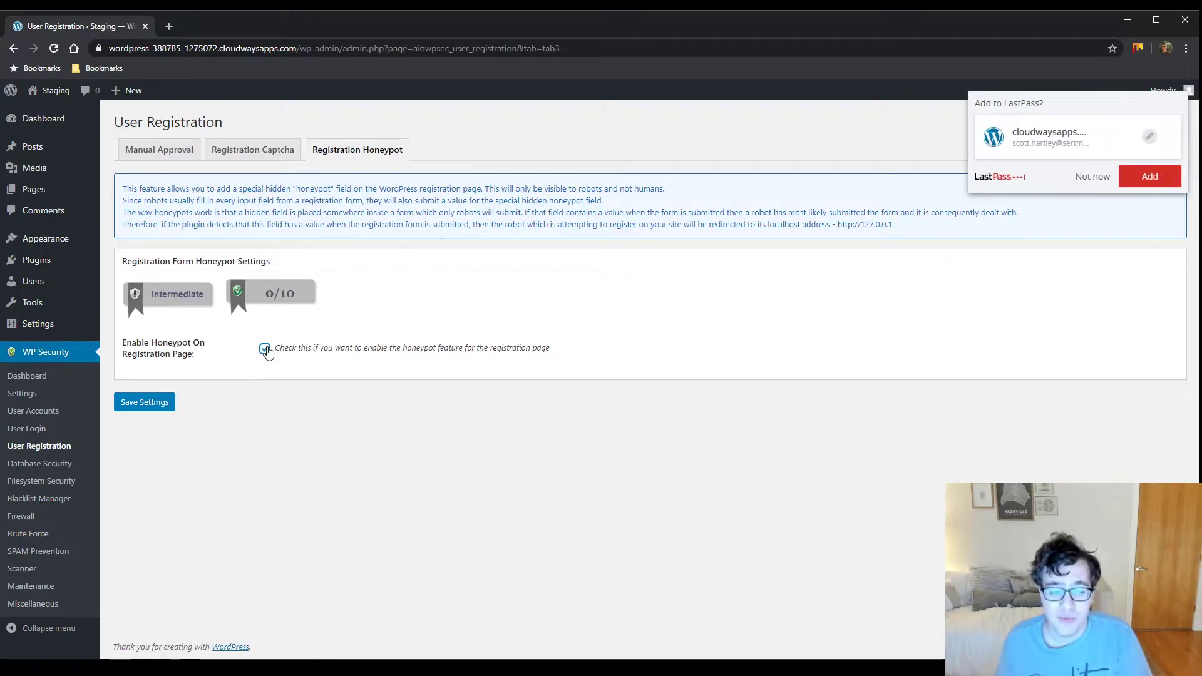
click(156, 413)
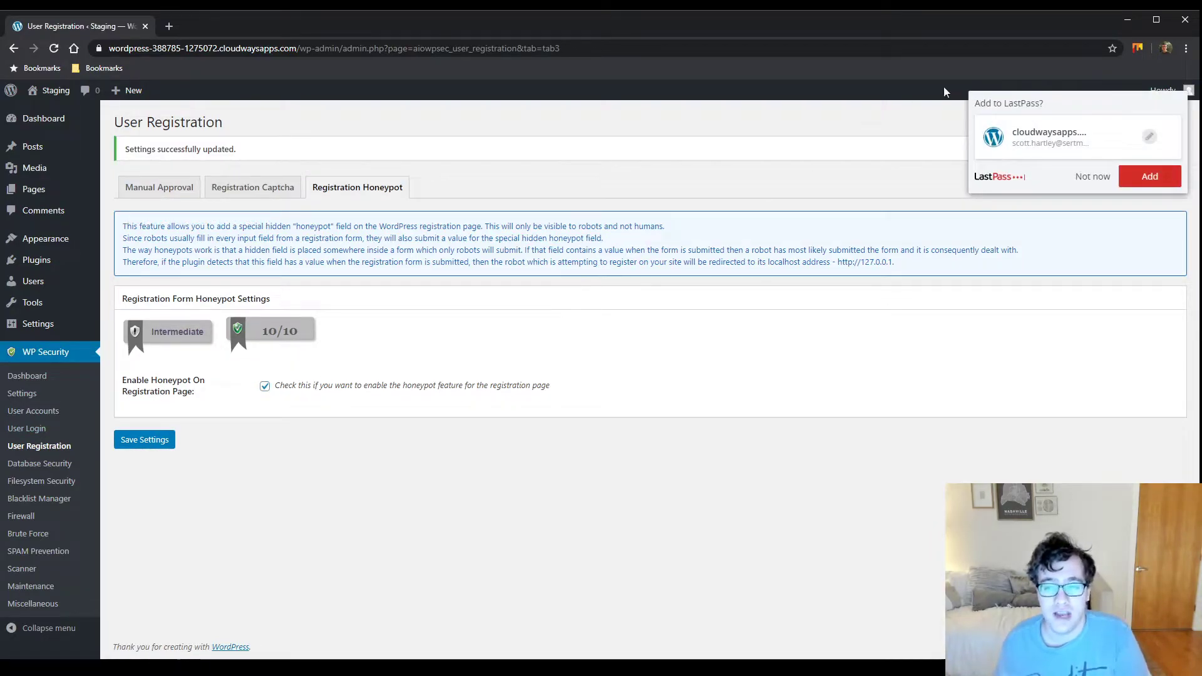
click(1091, 176)
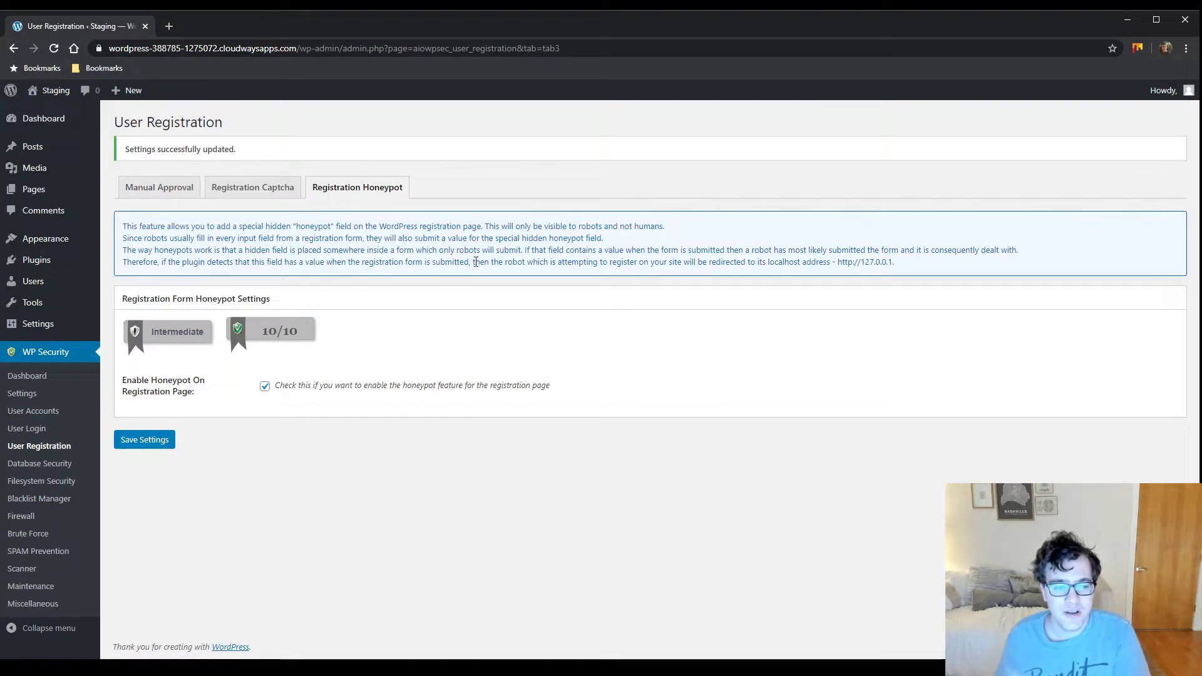
drag(544, 263, 898, 266)
click(735, 263)
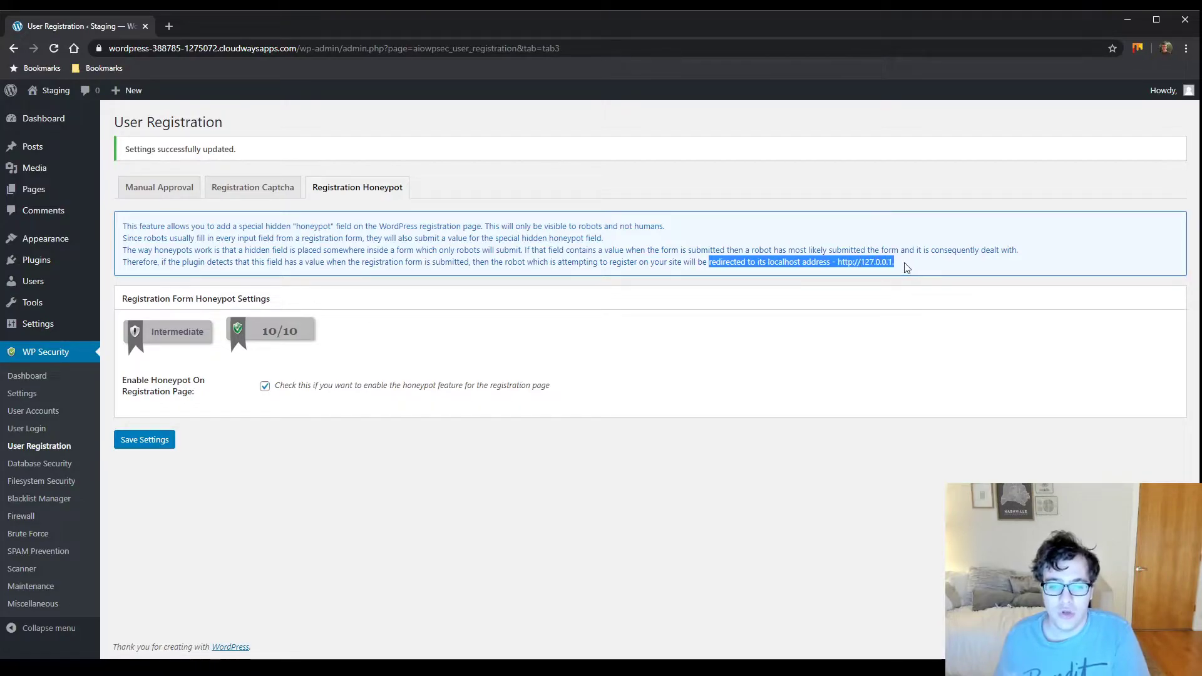
click(906, 268)
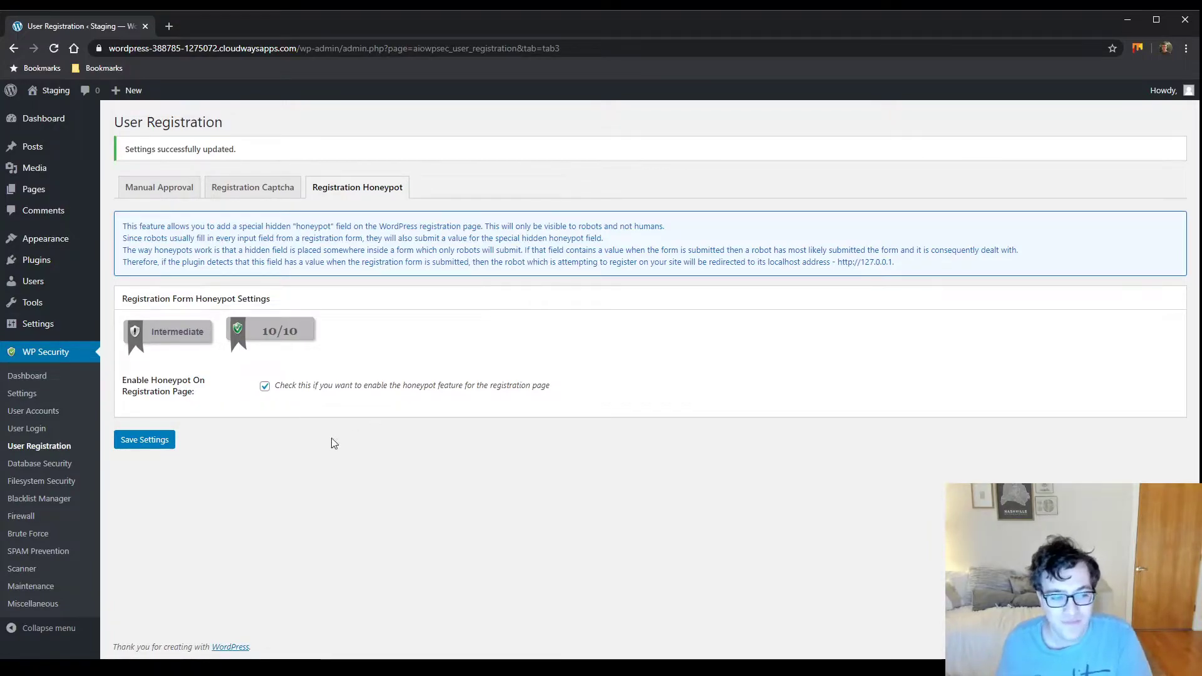
click(24, 465)
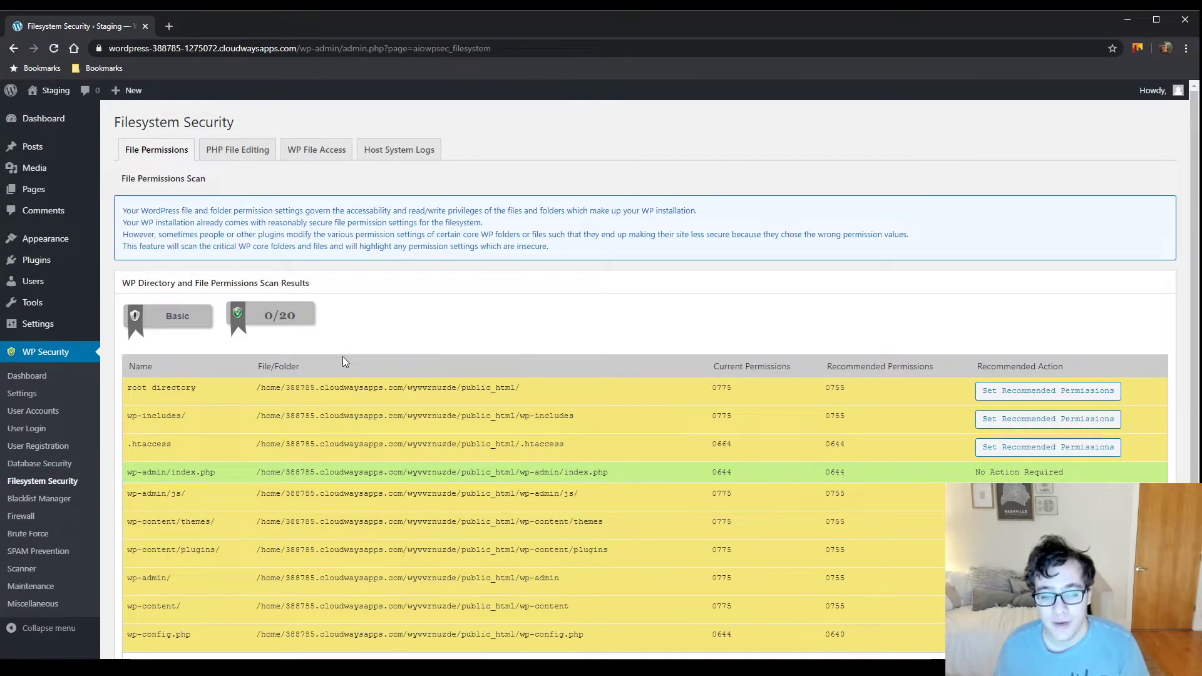
Scroll through the file permissions scan listing core files and folders with insecure permissions
scroll(563, 369, down, 2)
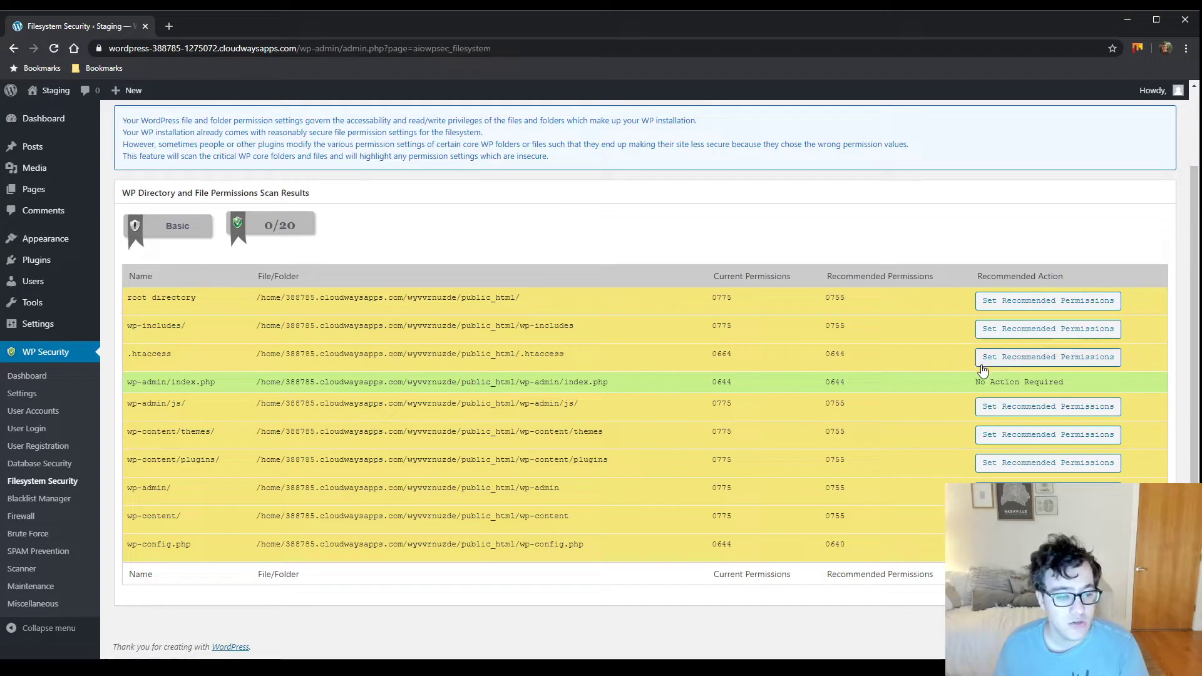
Apply recommended permissions to flagged items: wp-content, wp-admin, wp-content/plugins and wp-content/themes
click(982, 363)
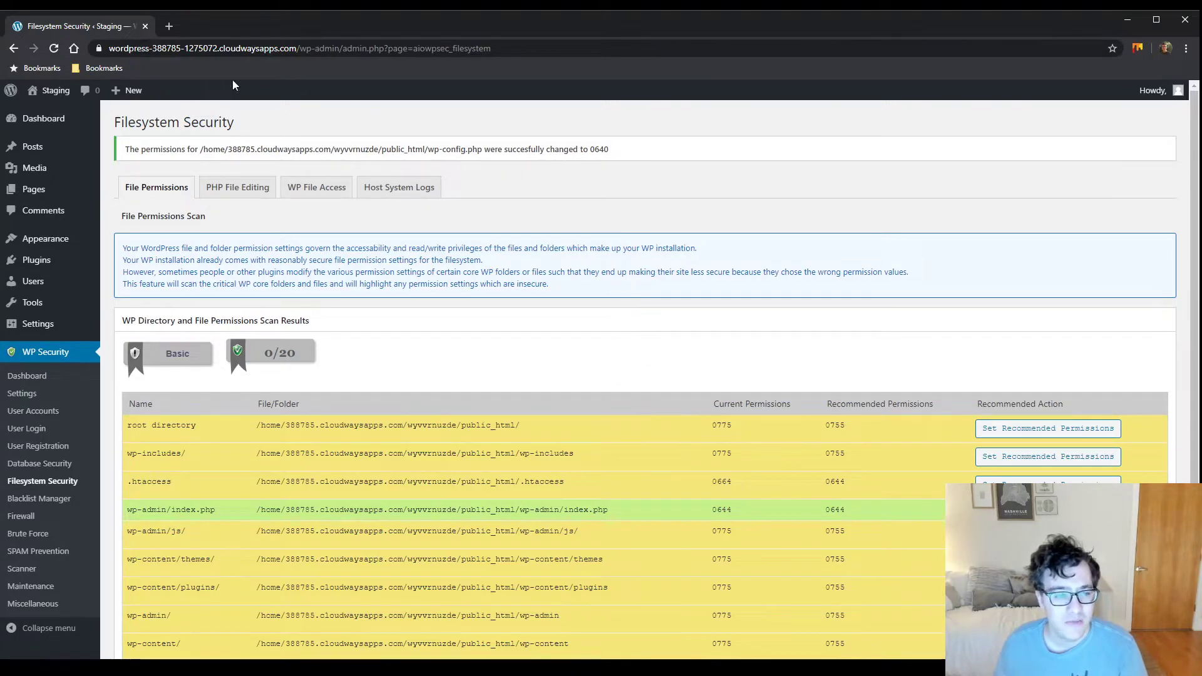
click(55, 51)
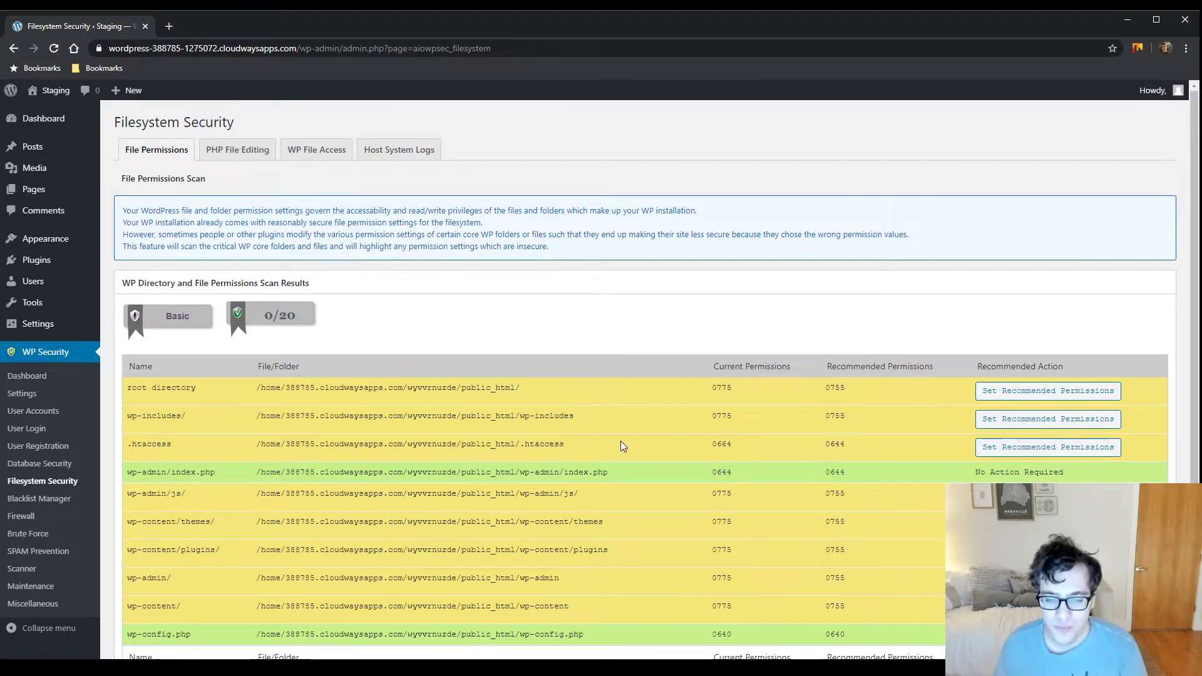
scroll(650, 434, down, 2)
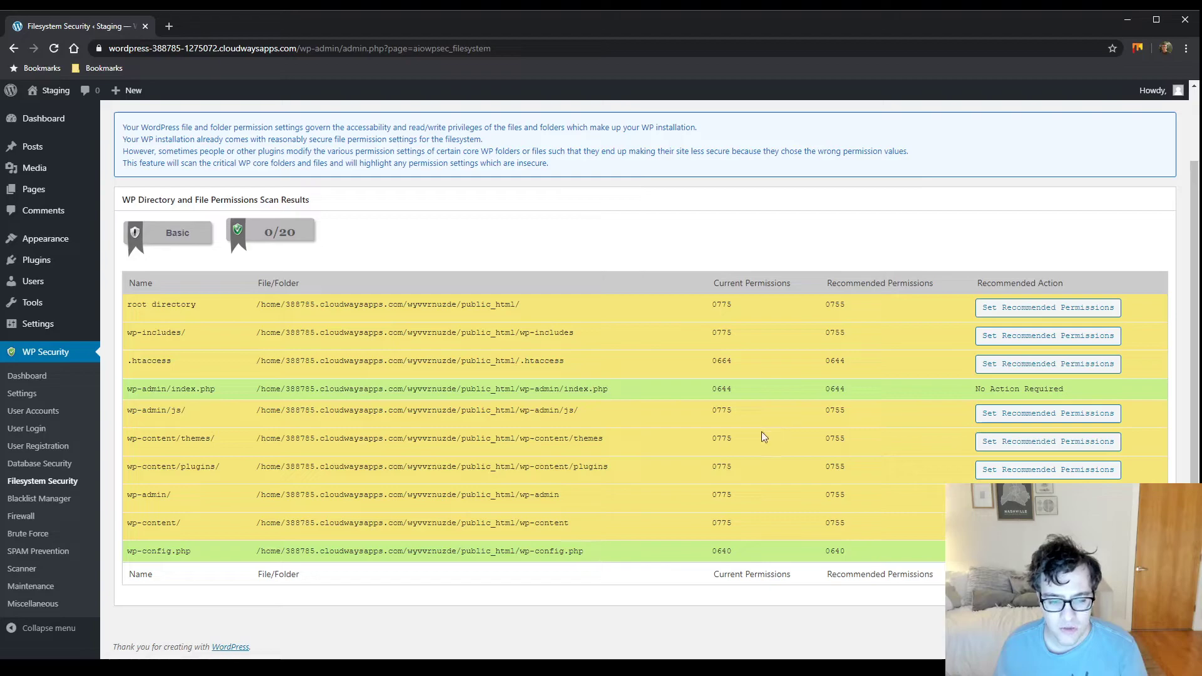
click(1027, 364)
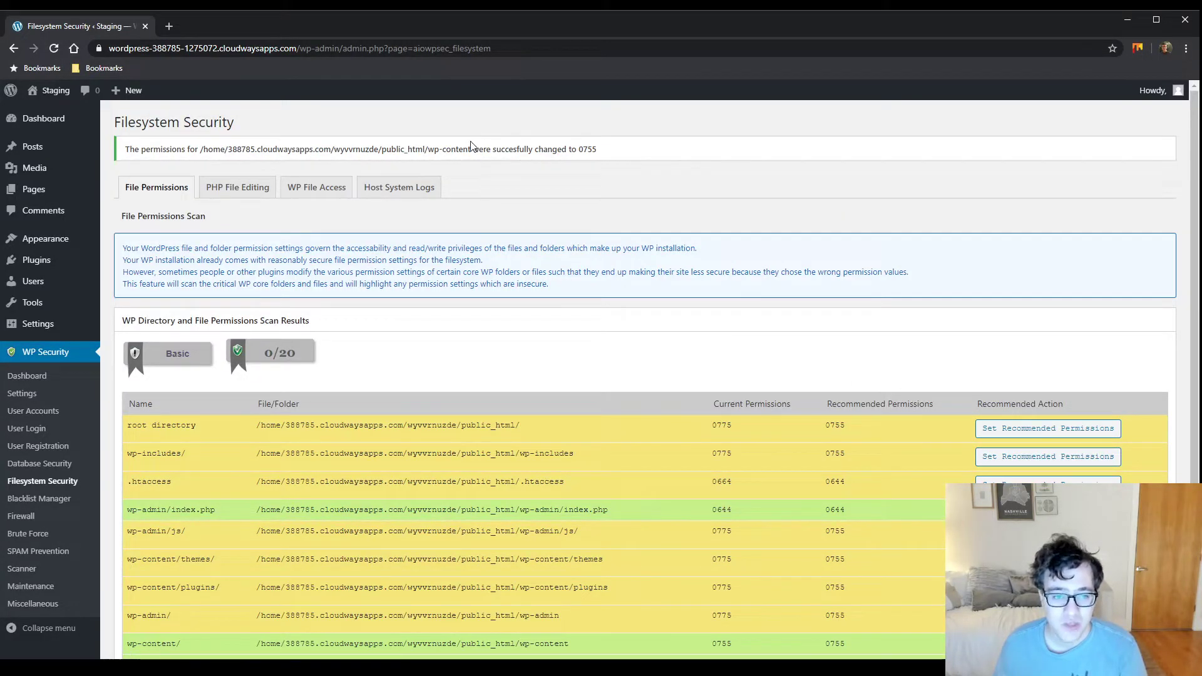
scroll(814, 363, down, 1)
click(1047, 373)
click(1072, 454)
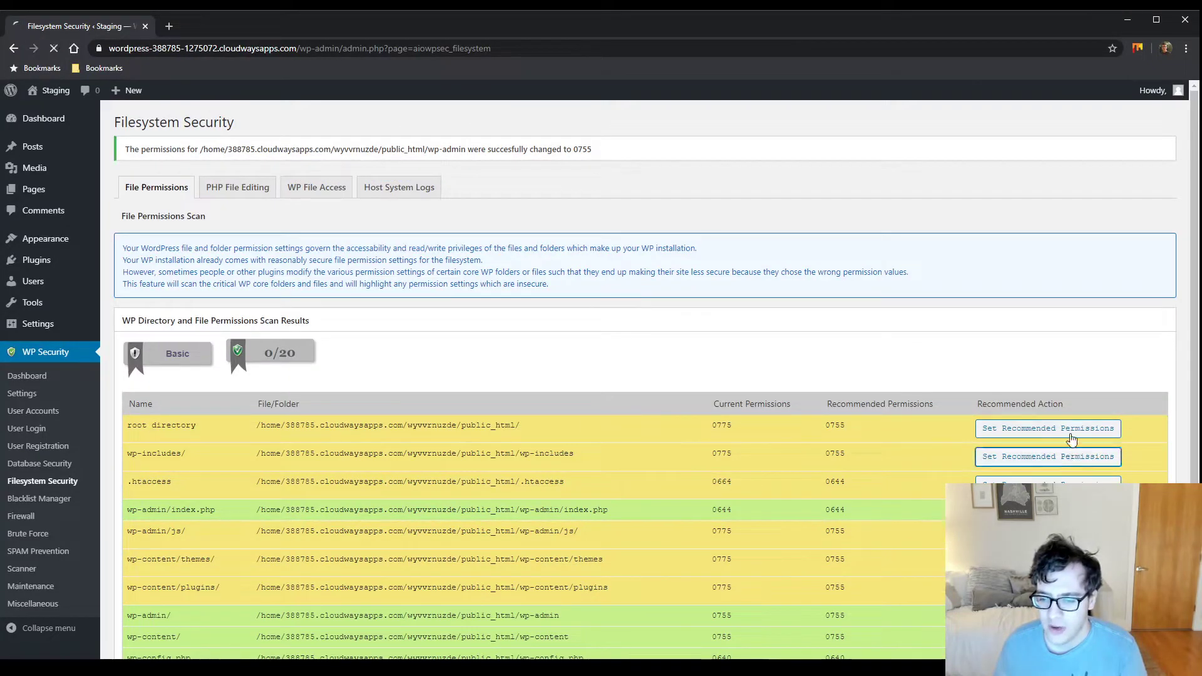
click(1068, 432)
click(1065, 433)
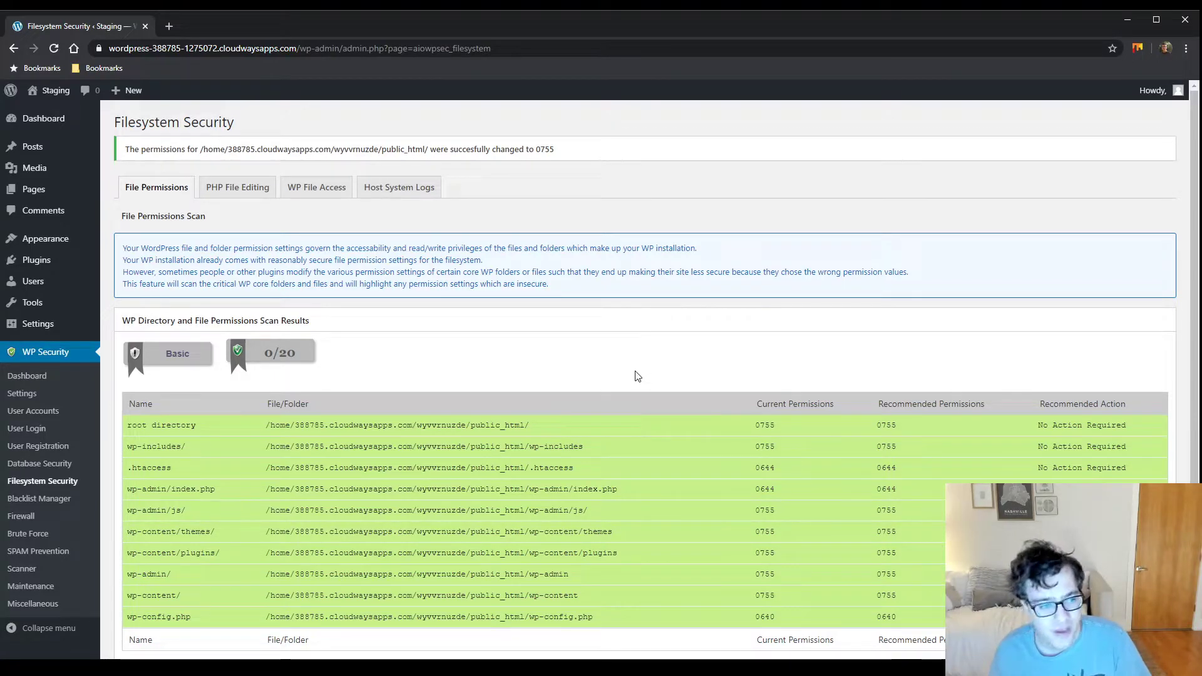
Open the Staging site's home page in a new tab and switch to it
drag(192, 283, 577, 286)
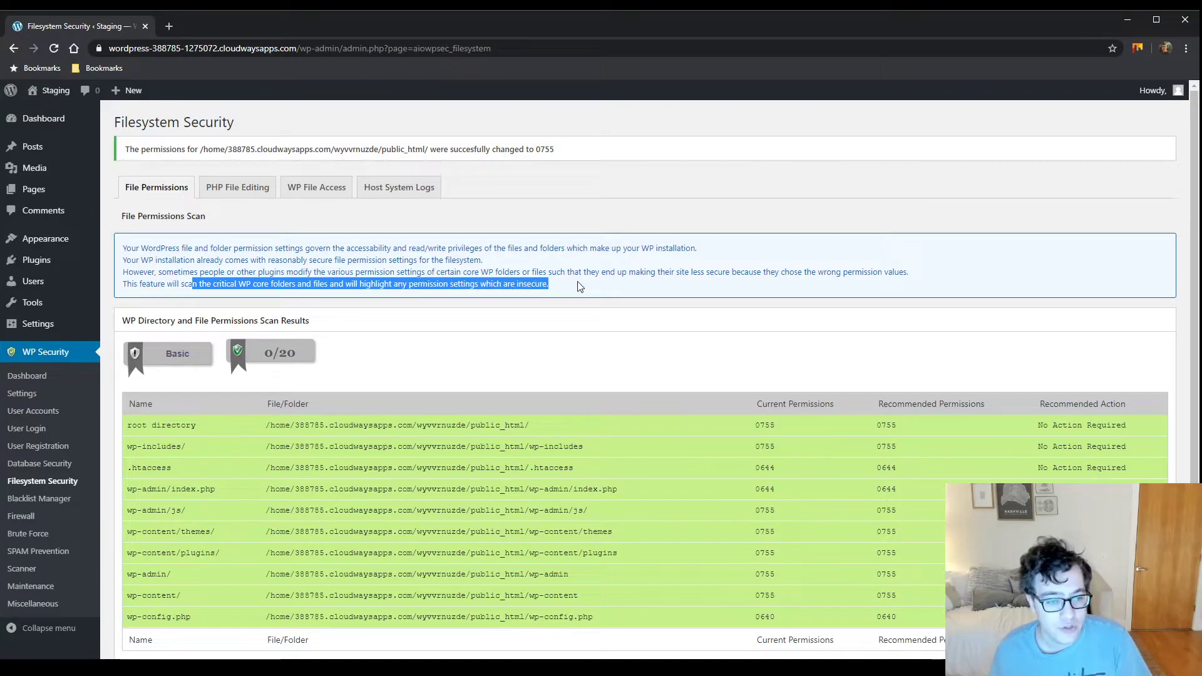
click(696, 298)
scroll(489, 334, down, 1)
scroll(490, 334, up, 2)
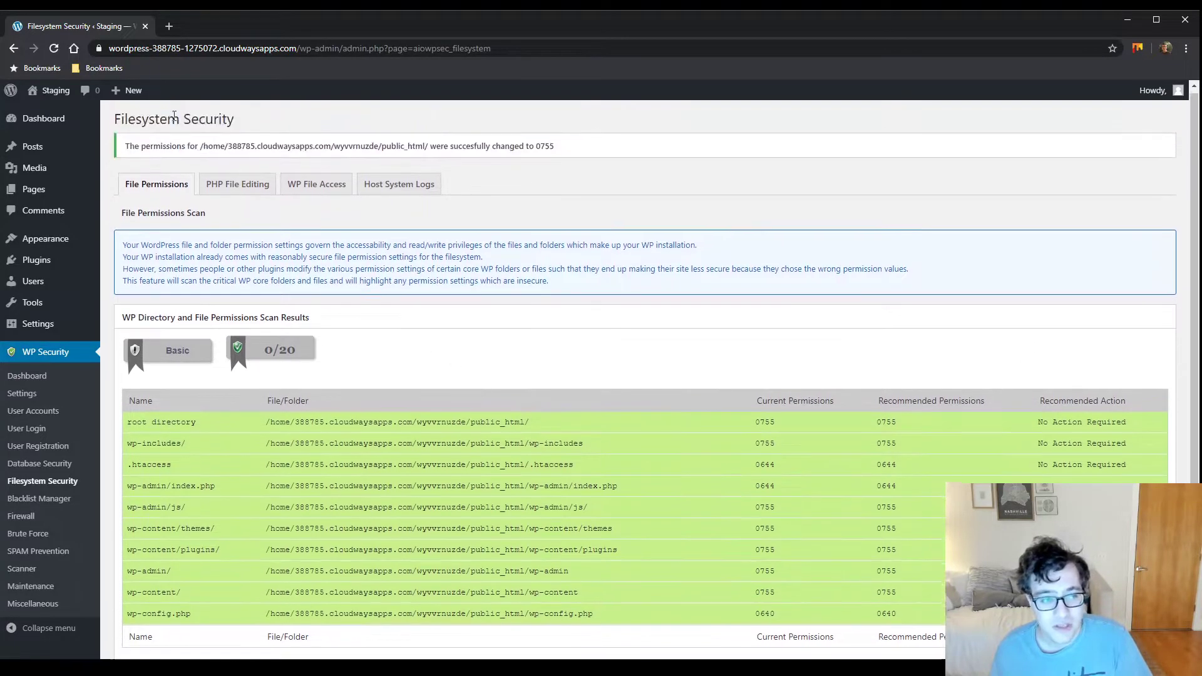
middle_click(56, 90)
click(226, 28)
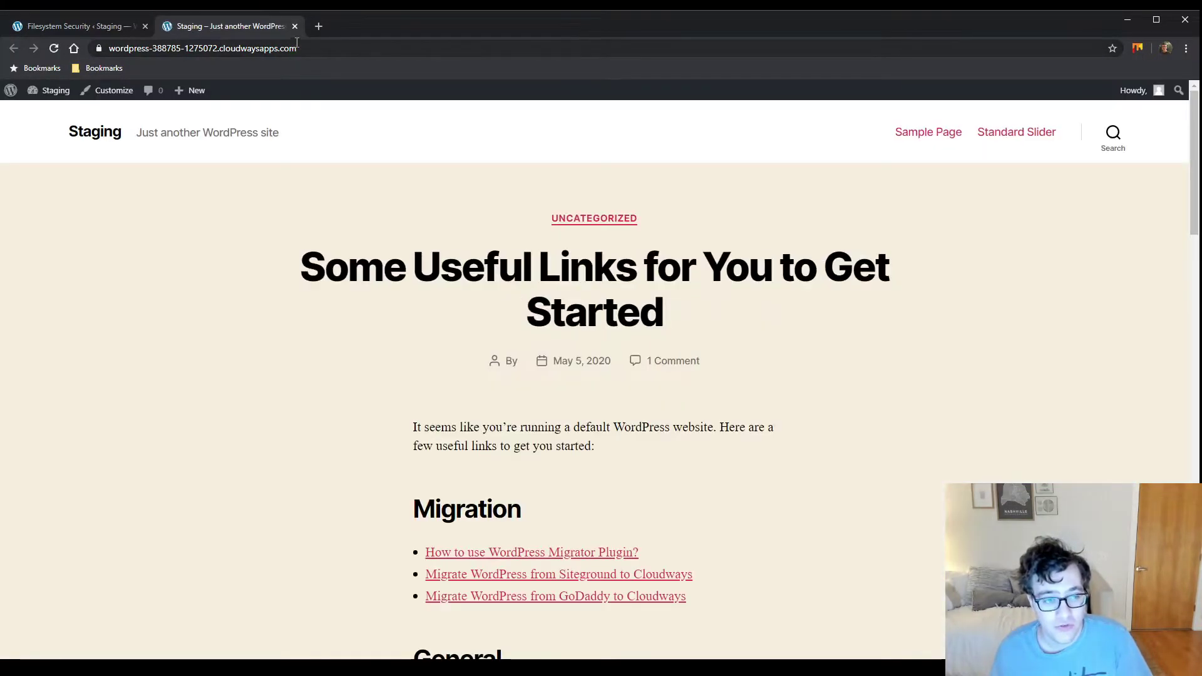
Close the front-end tab and reload Filesystem Security so the permissions scan shows 20/20
click(296, 25)
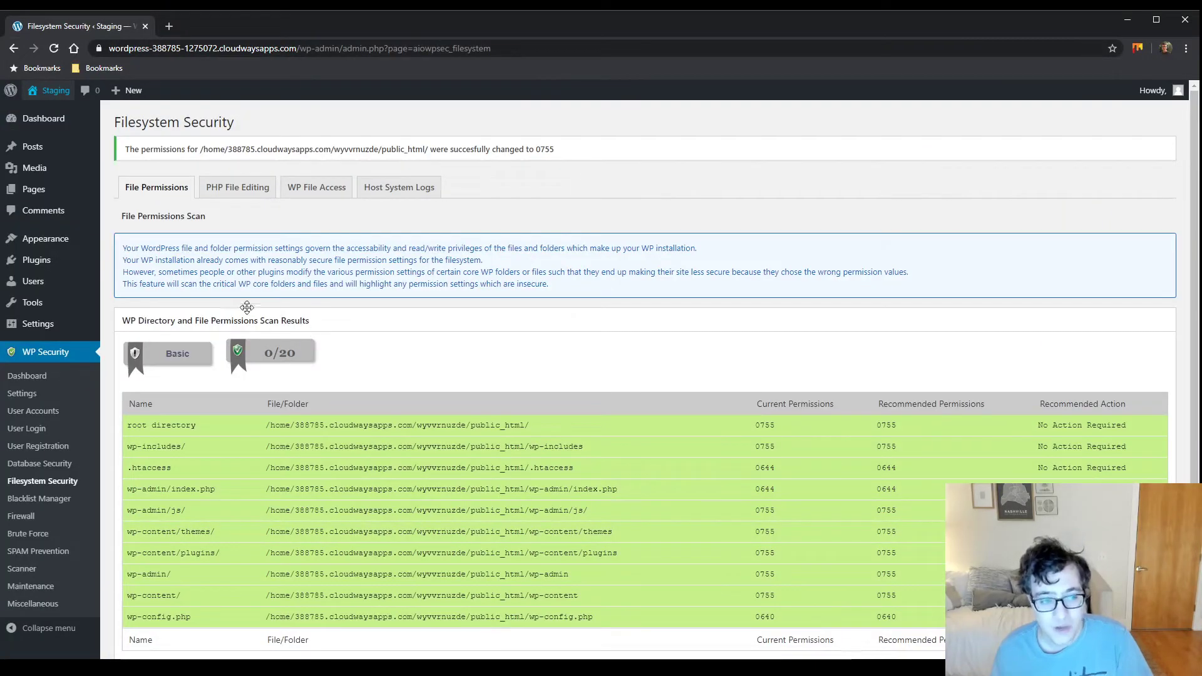
scroll(294, 236, down, 1)
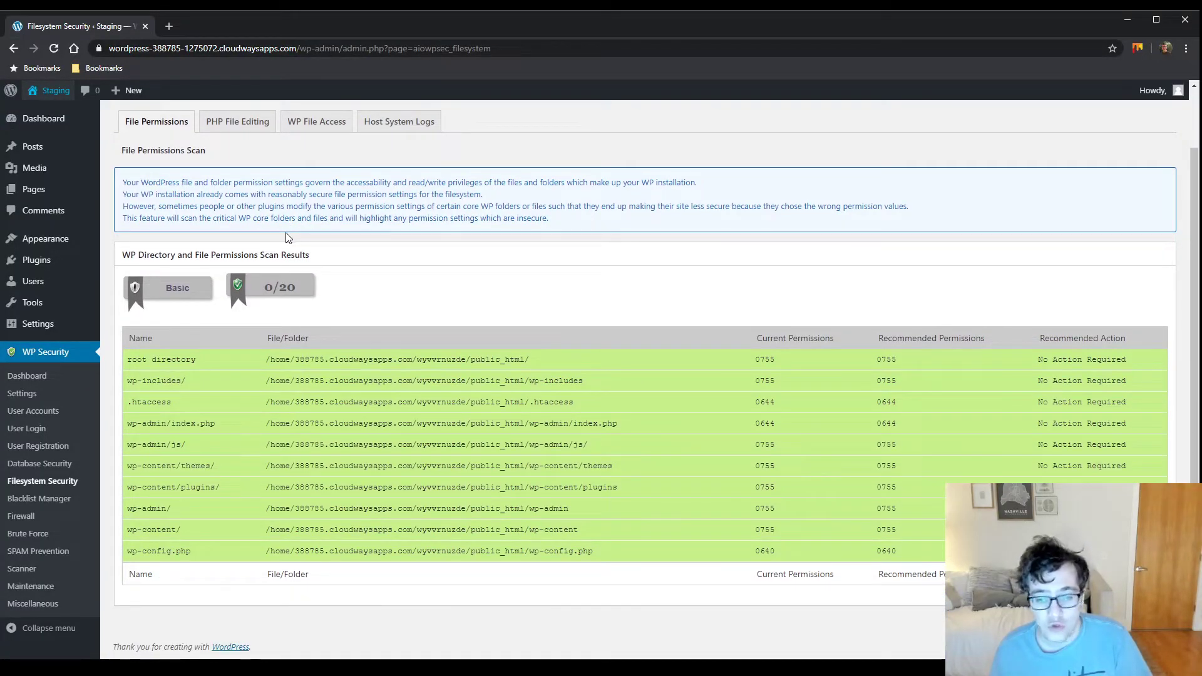
scroll(291, 235, up, 1)
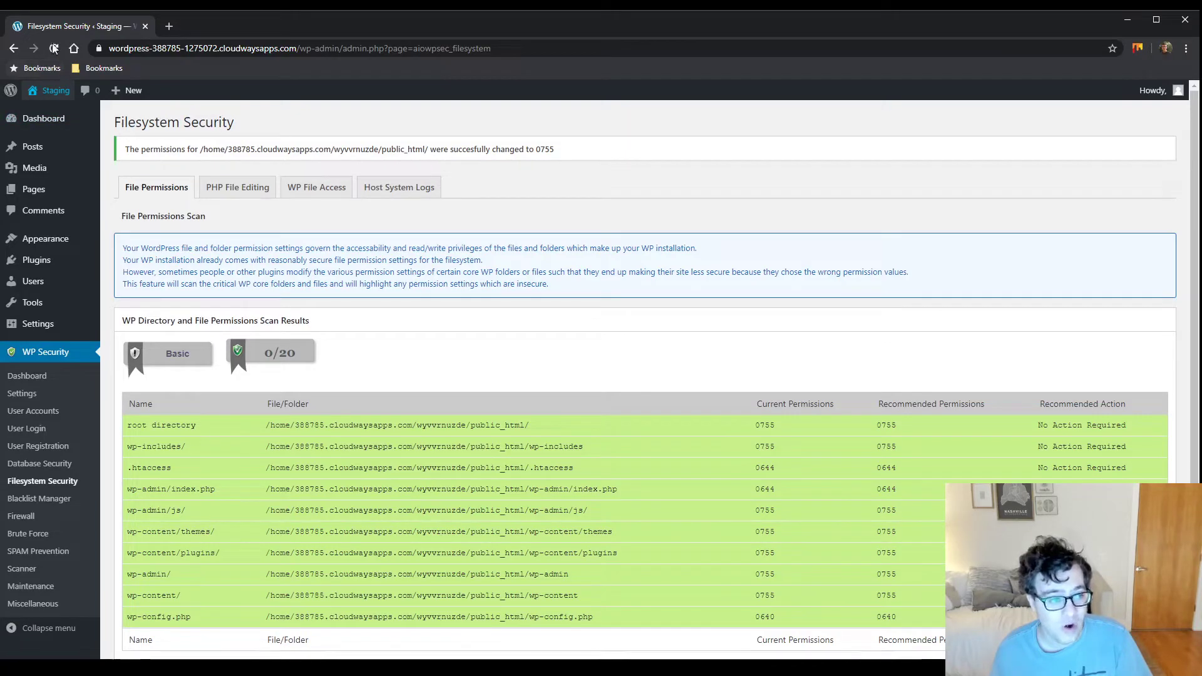
click(54, 48)
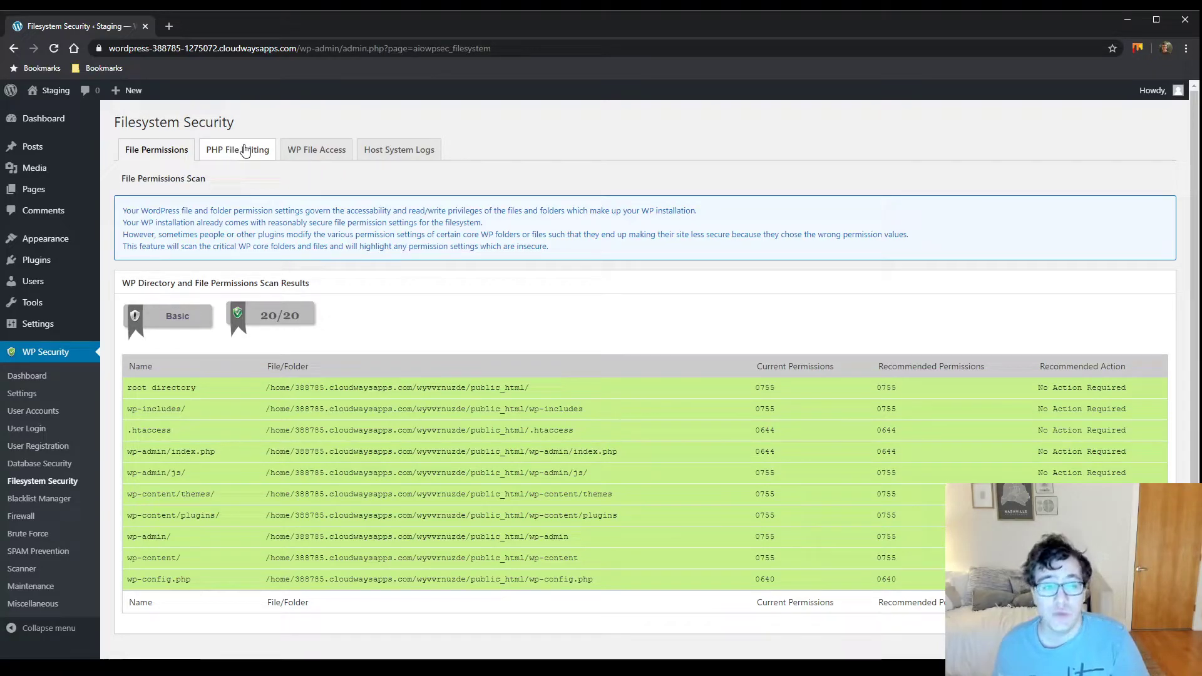
Disable the ability to edit PHP files from the dashboard, save, and reload the page
click(245, 151)
click(265, 359)
click(168, 398)
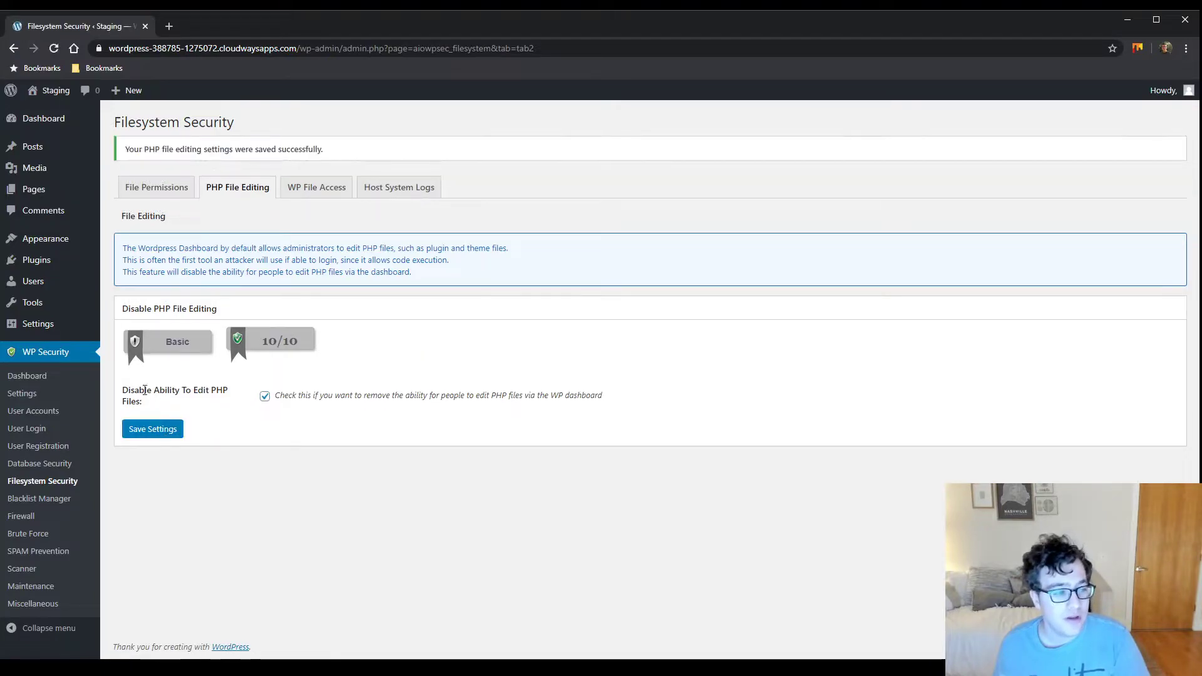
mouse_move(68, 259)
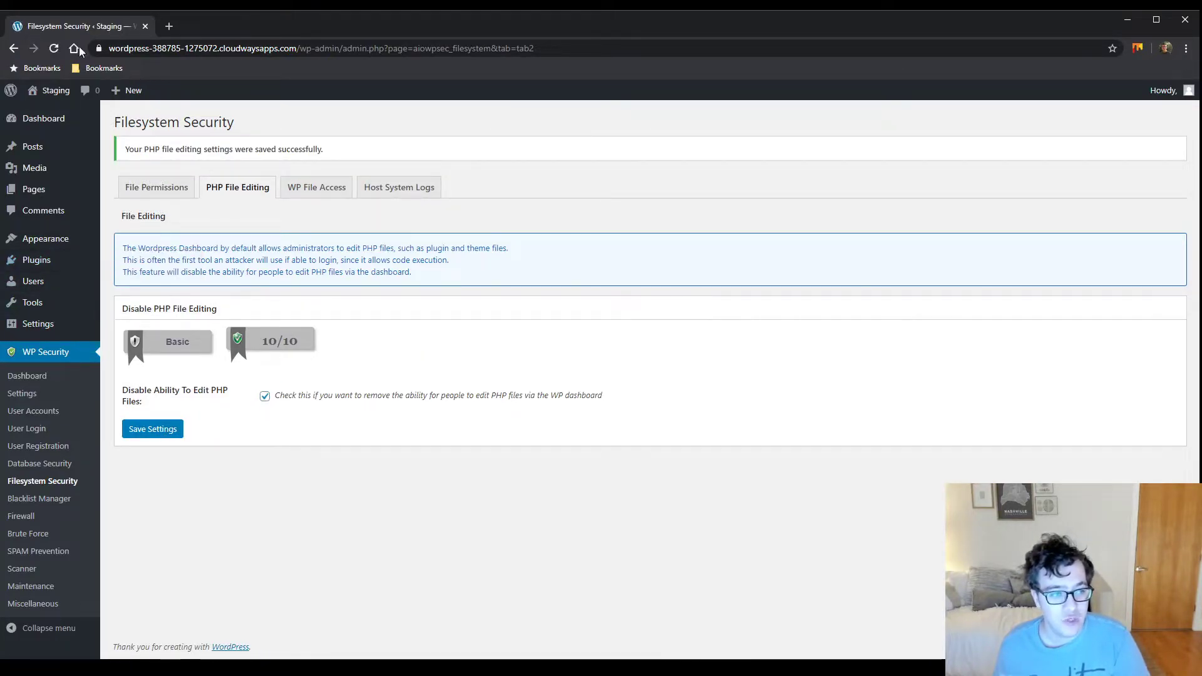
click(54, 48)
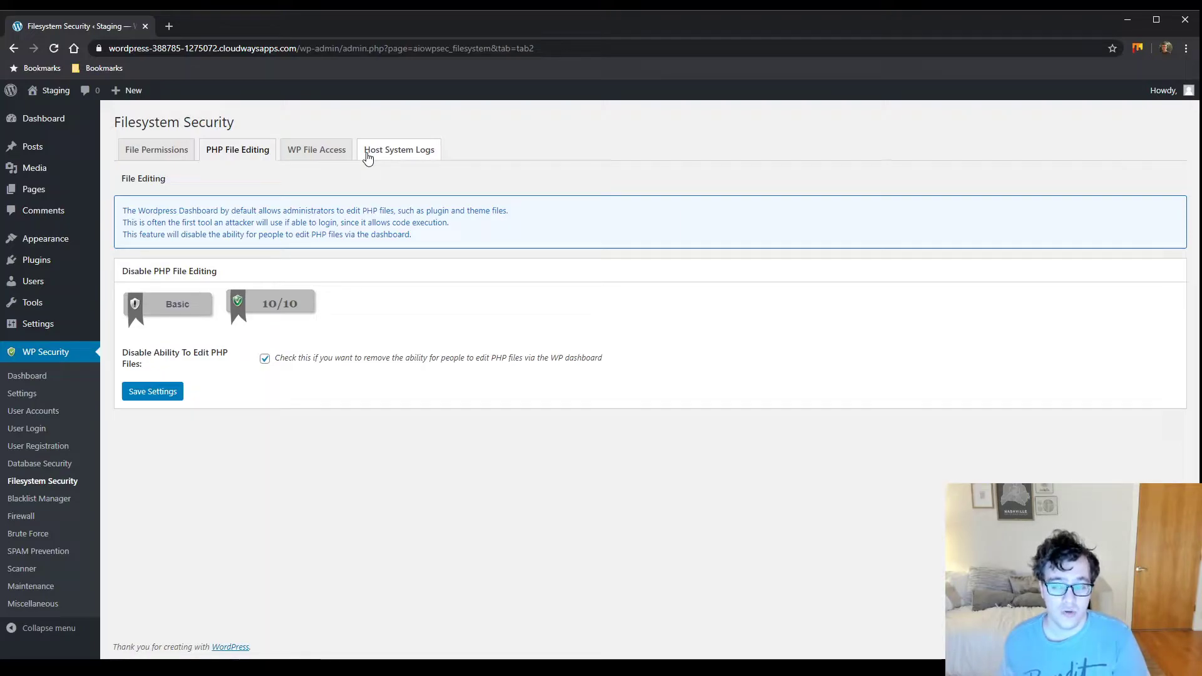
Prevent access to the default WordPress install files and save the setting
click(322, 149)
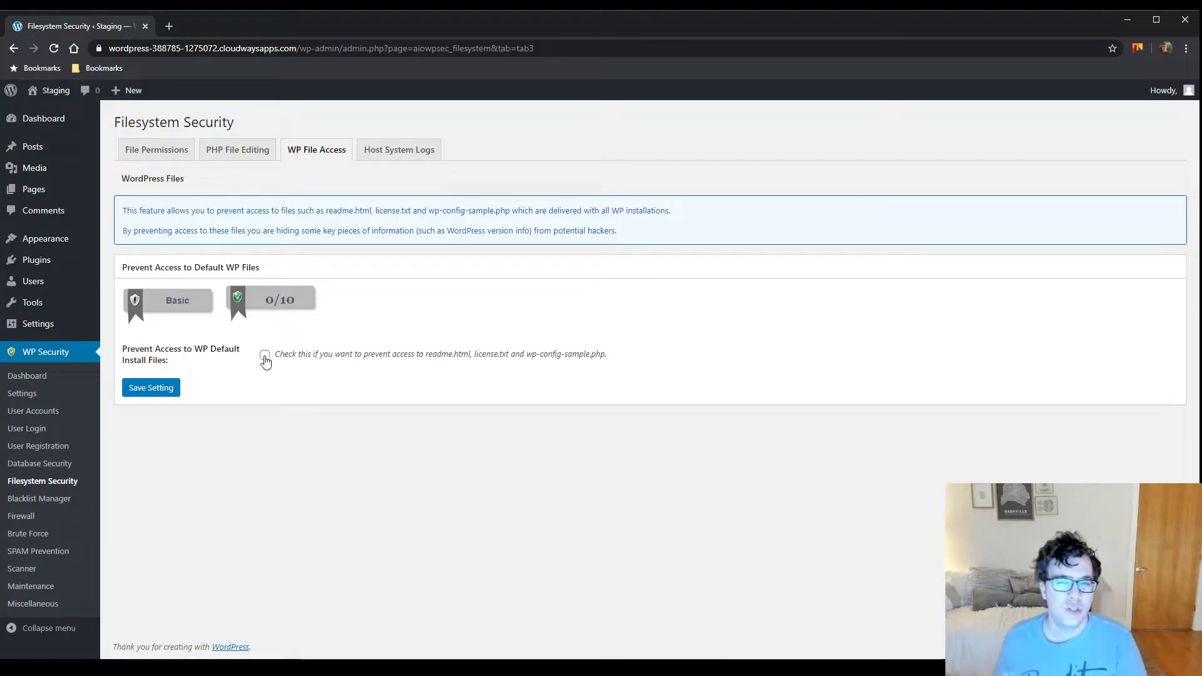
click(265, 355)
click(156, 388)
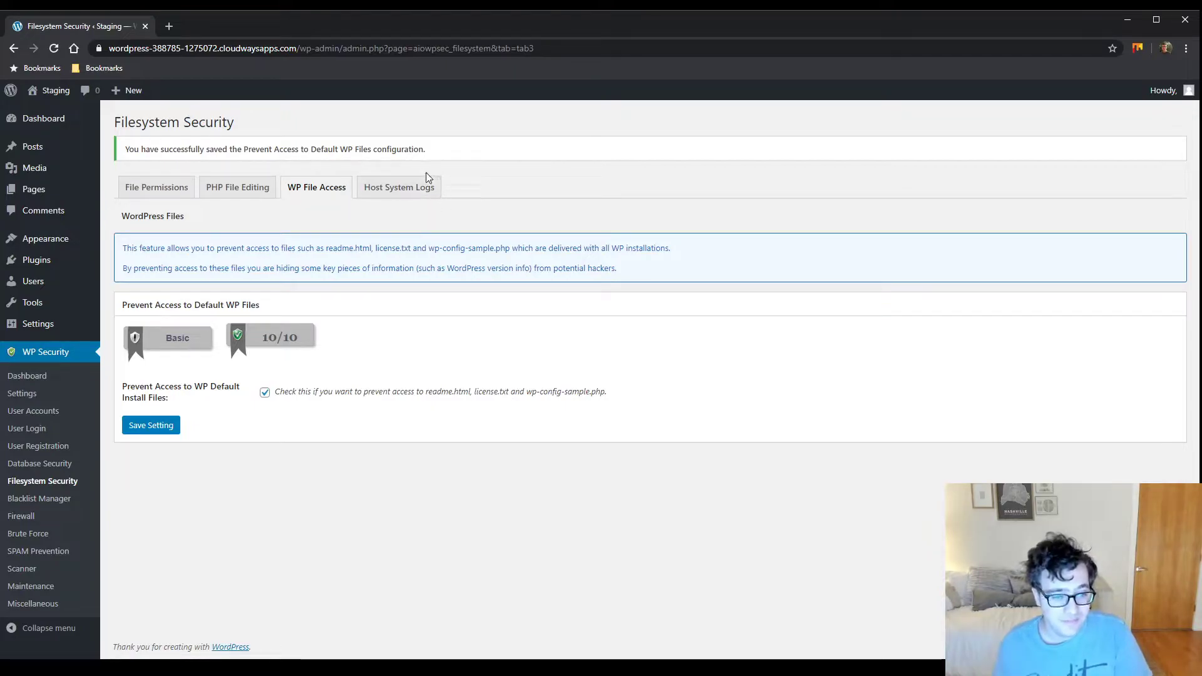
click(410, 188)
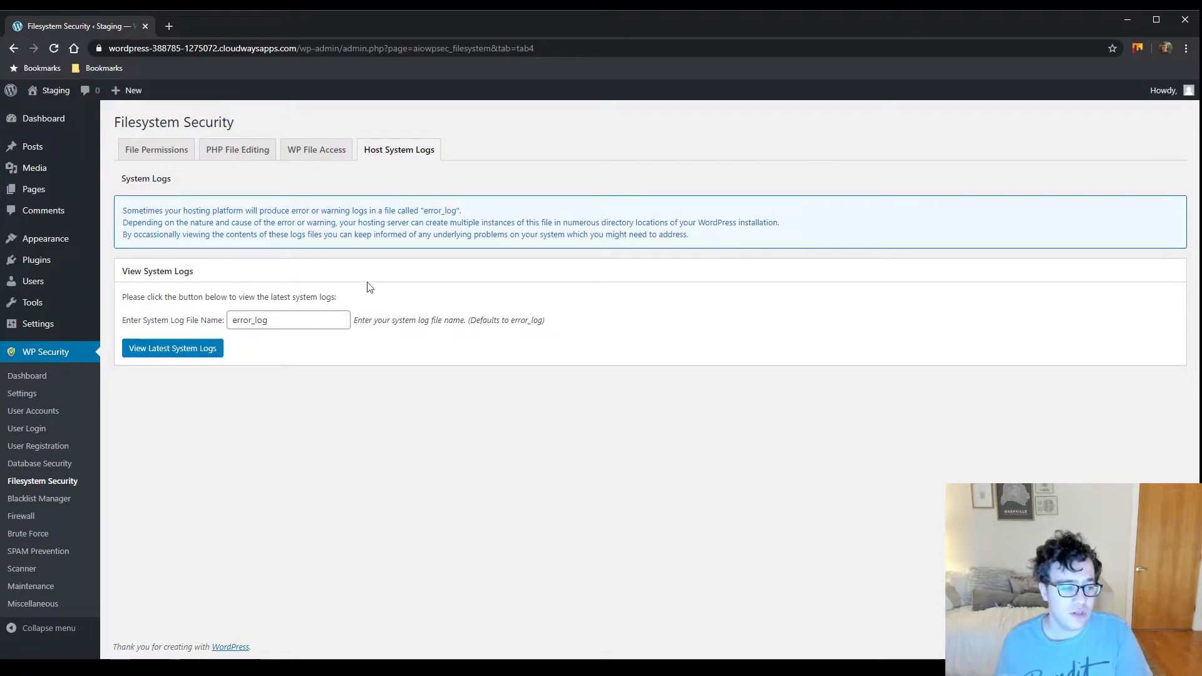
In Blacklist Manager, enable IP or user agent blacklisting; saving with empty lists shows an error
double_click(304, 318)
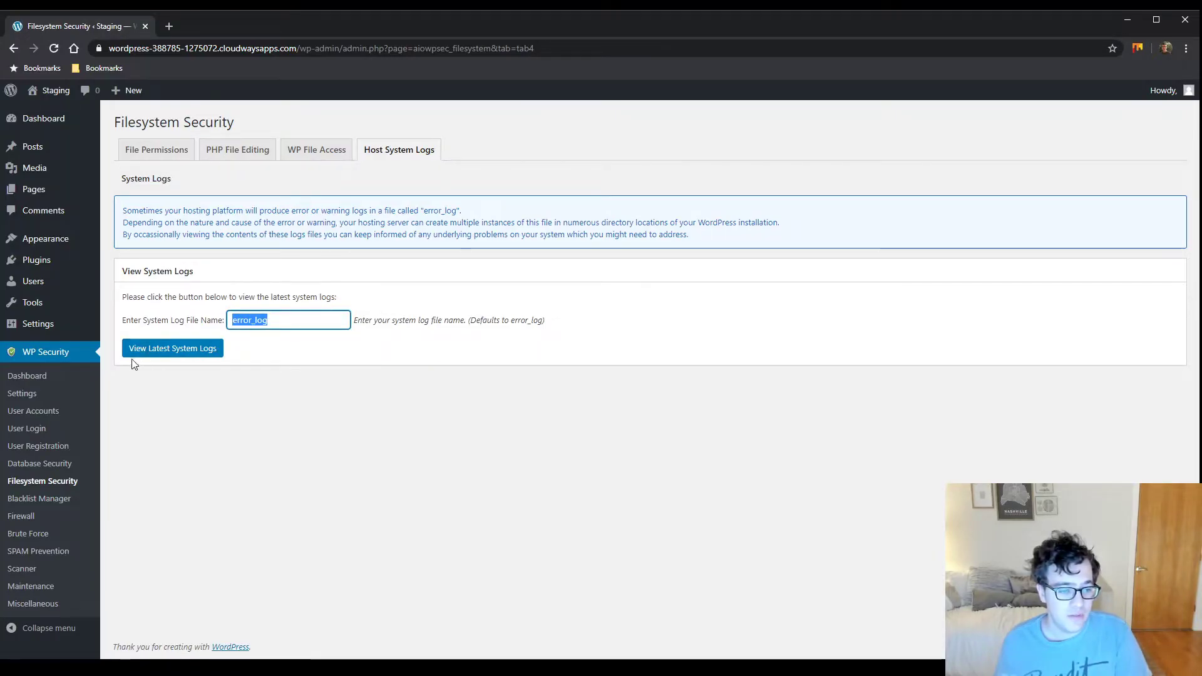
click(46, 509)
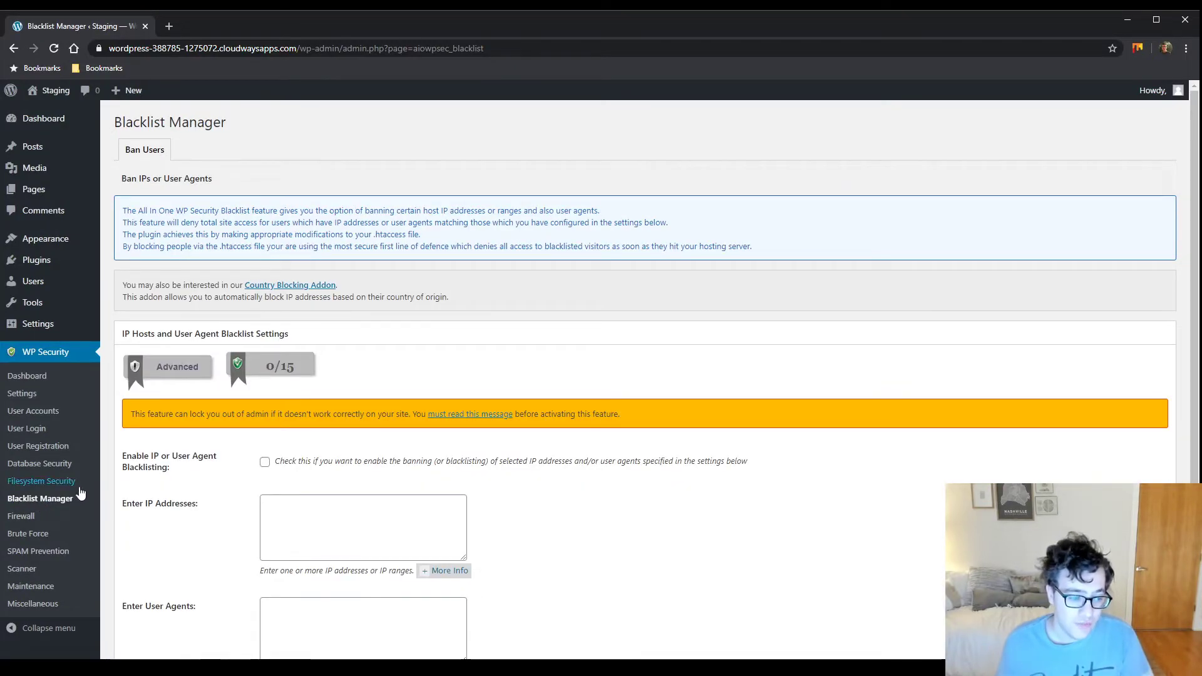
click(265, 462)
scroll(235, 472, down, 2)
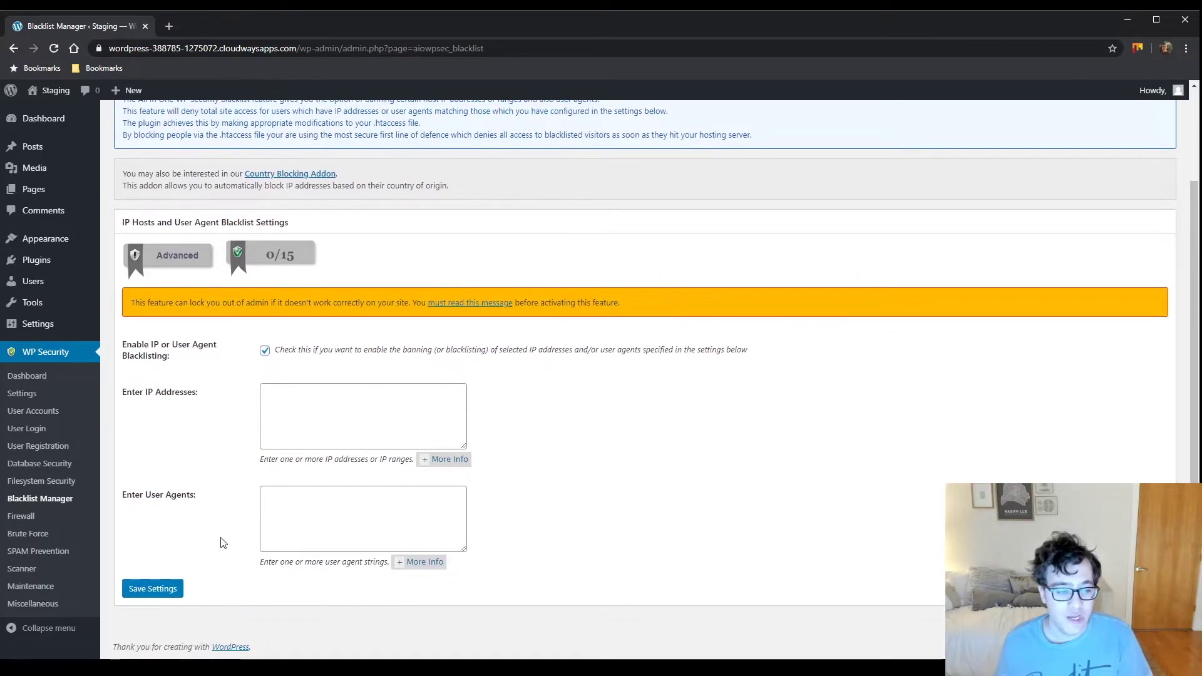
click(152, 589)
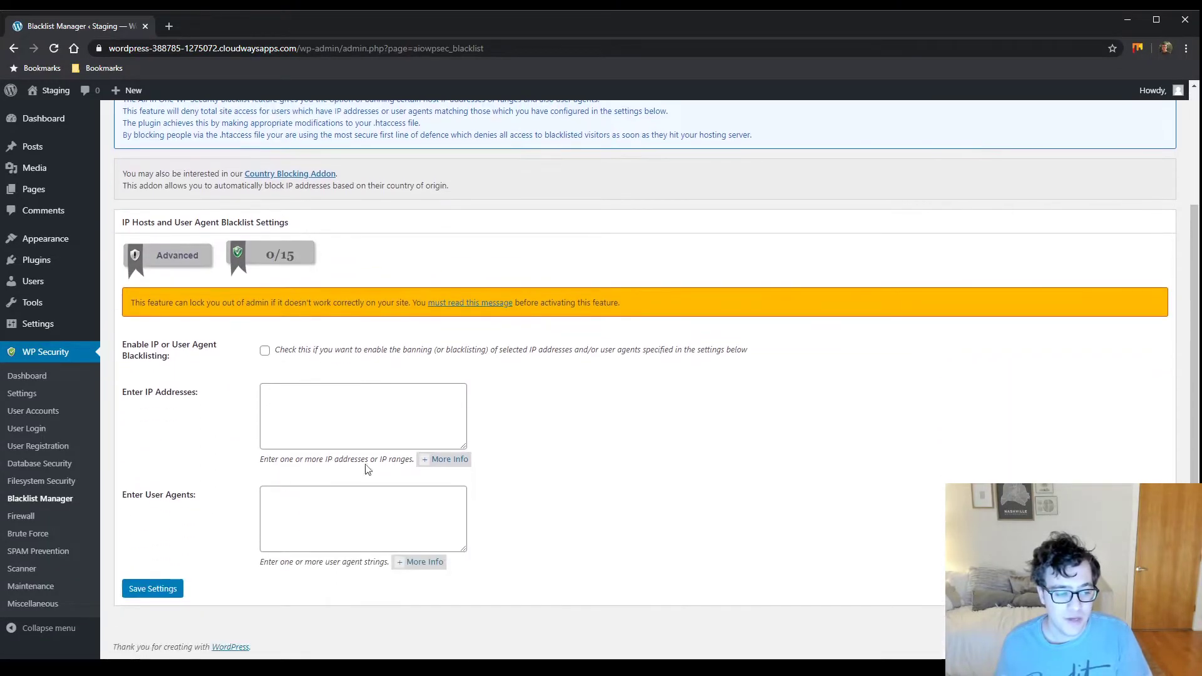
click(311, 437)
click(359, 508)
click(264, 350)
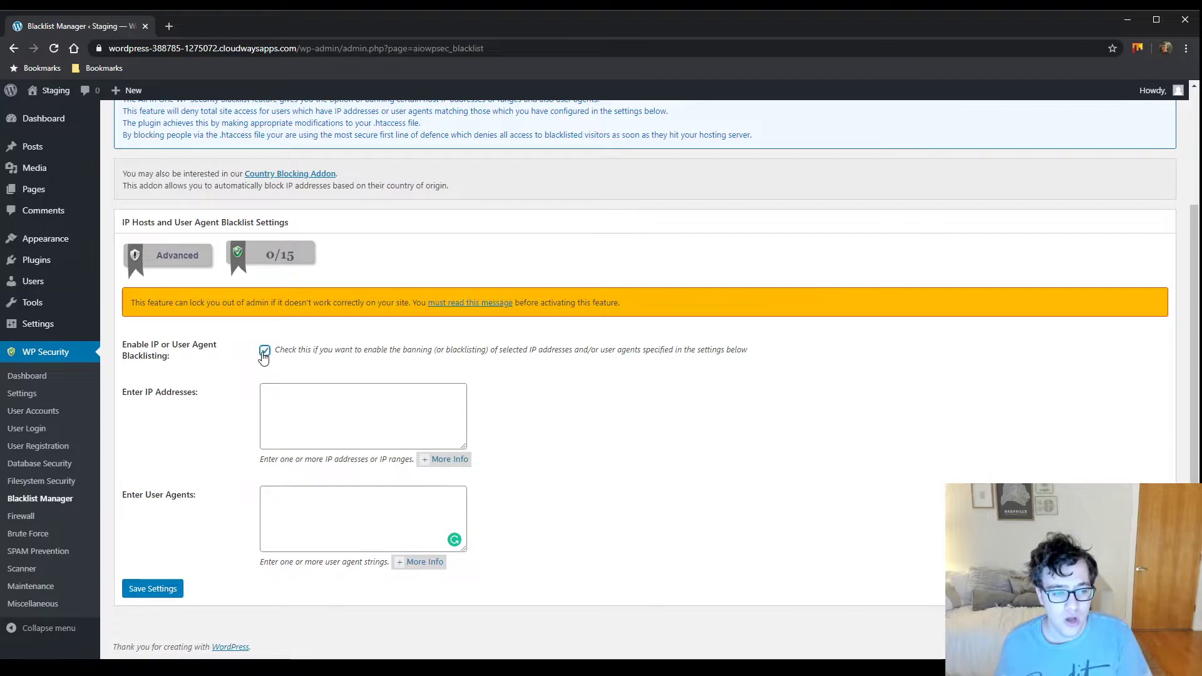
click(179, 588)
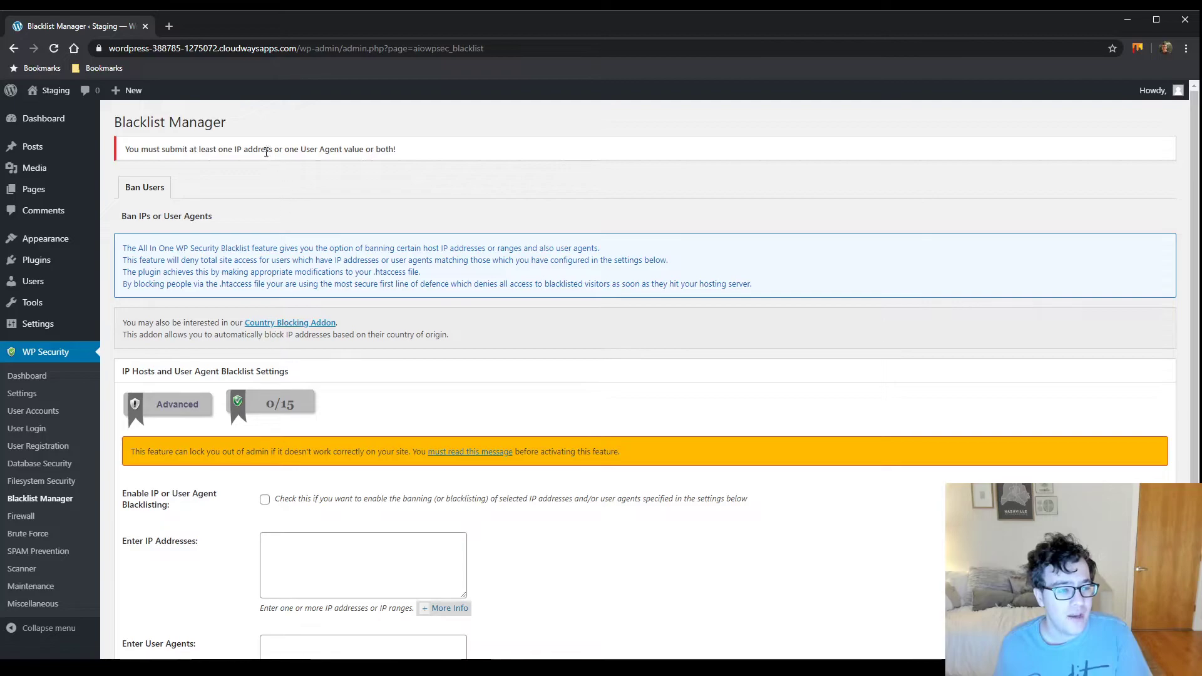
triple_click(262, 144)
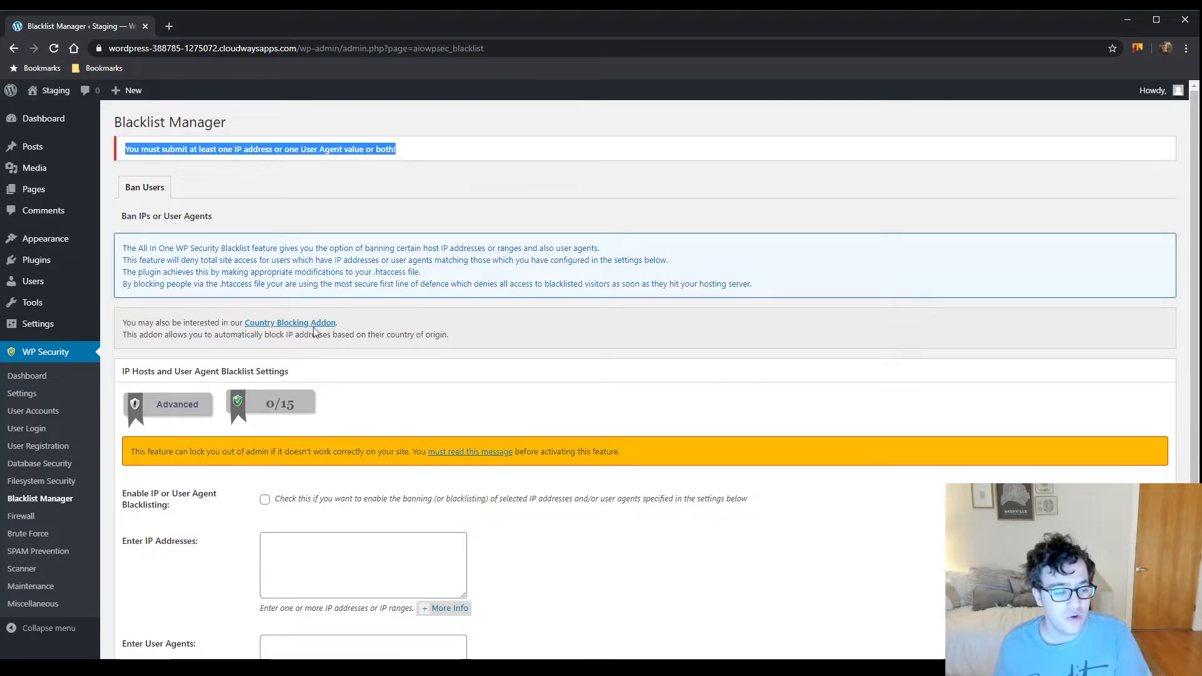
scroll(342, 519, down, 2)
scroll(342, 518, down, 1)
Add badbot as a blocked user agent, enable blacklisting and save it for 15/15 points
click(339, 521)
text(badbot)
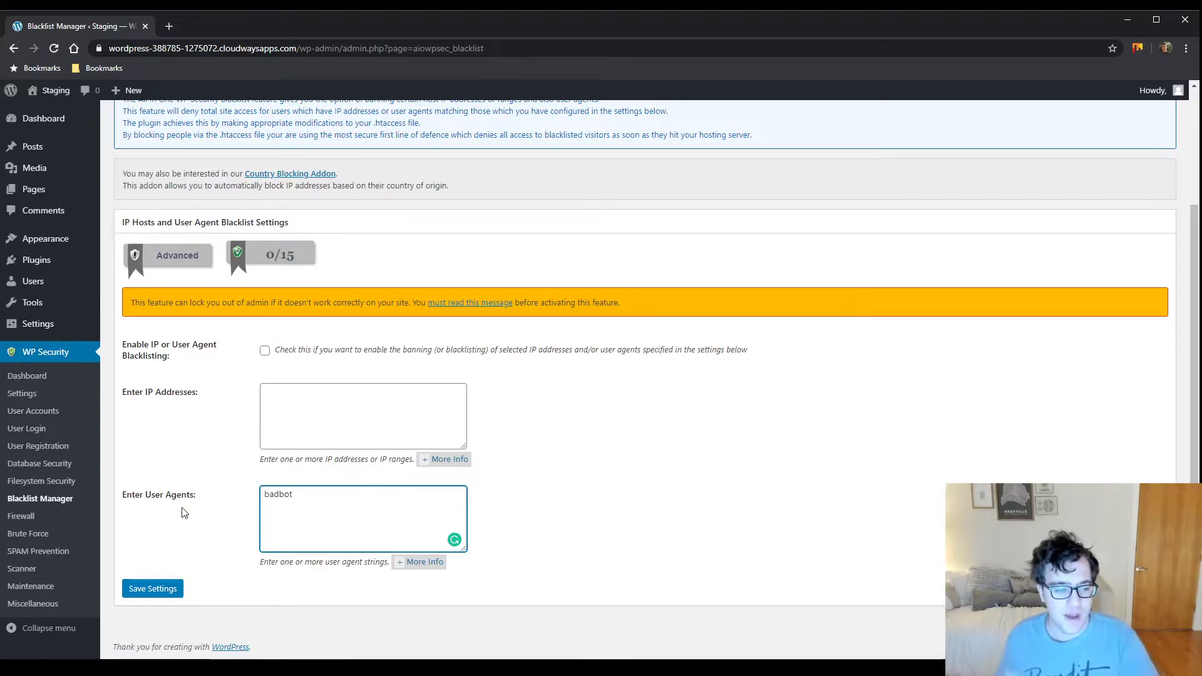
click(265, 350)
click(177, 591)
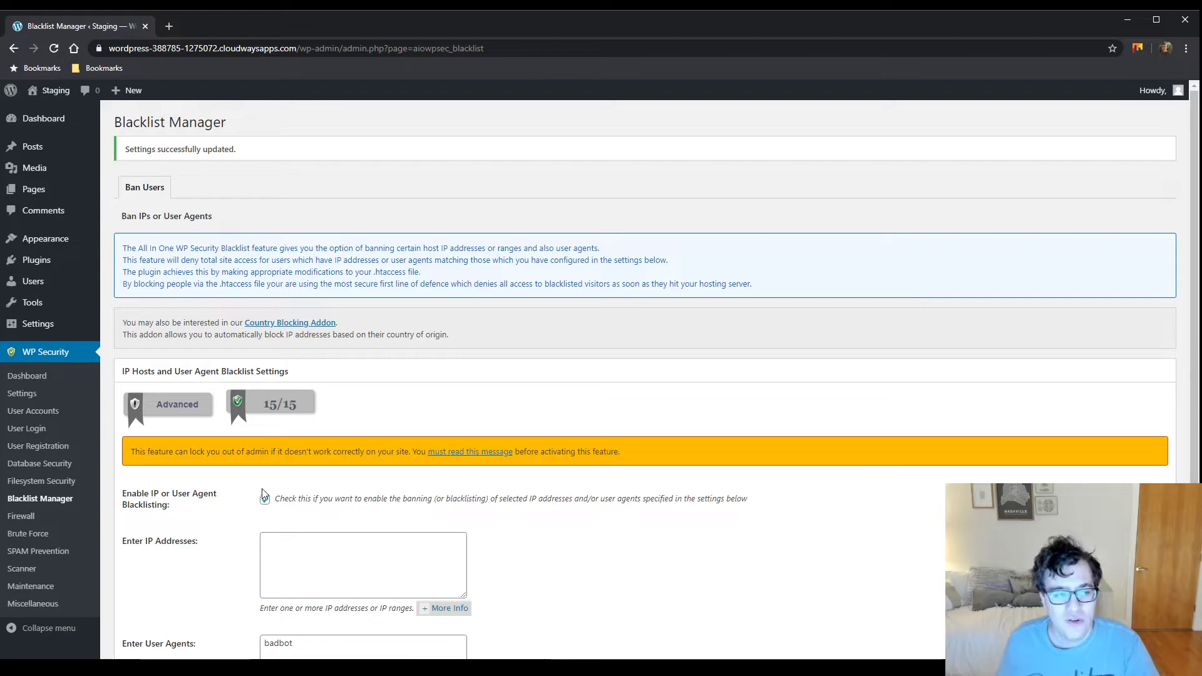
scroll(278, 436, down, 1)
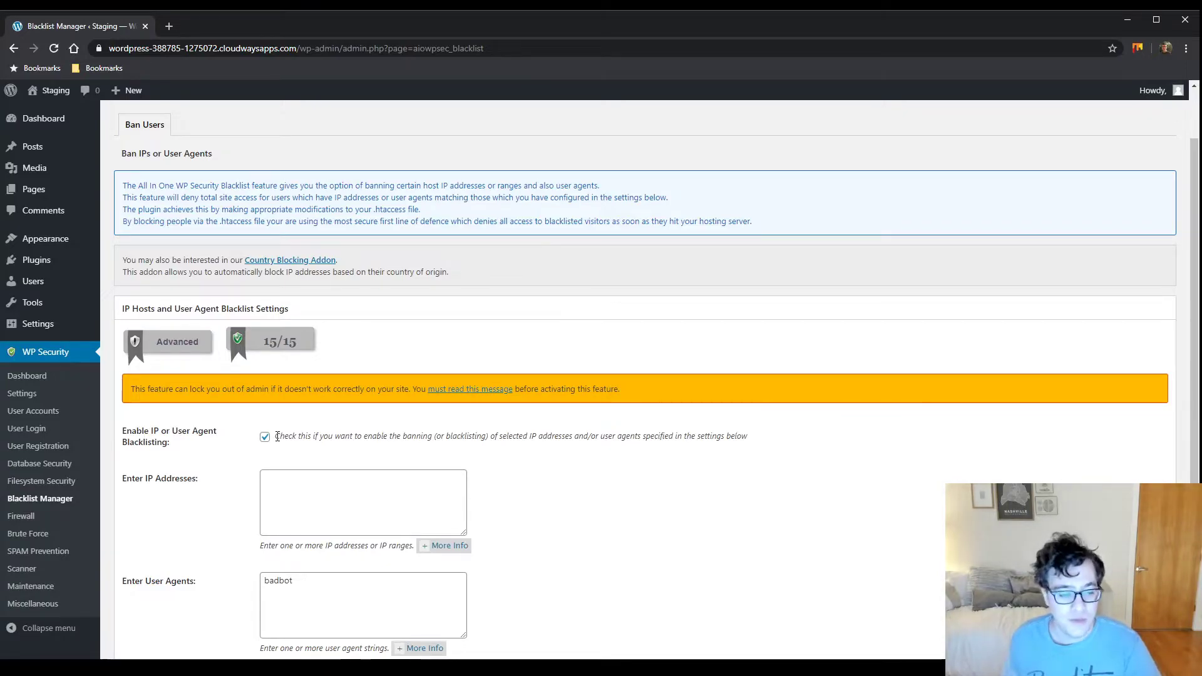
scroll(277, 437, down, 3)
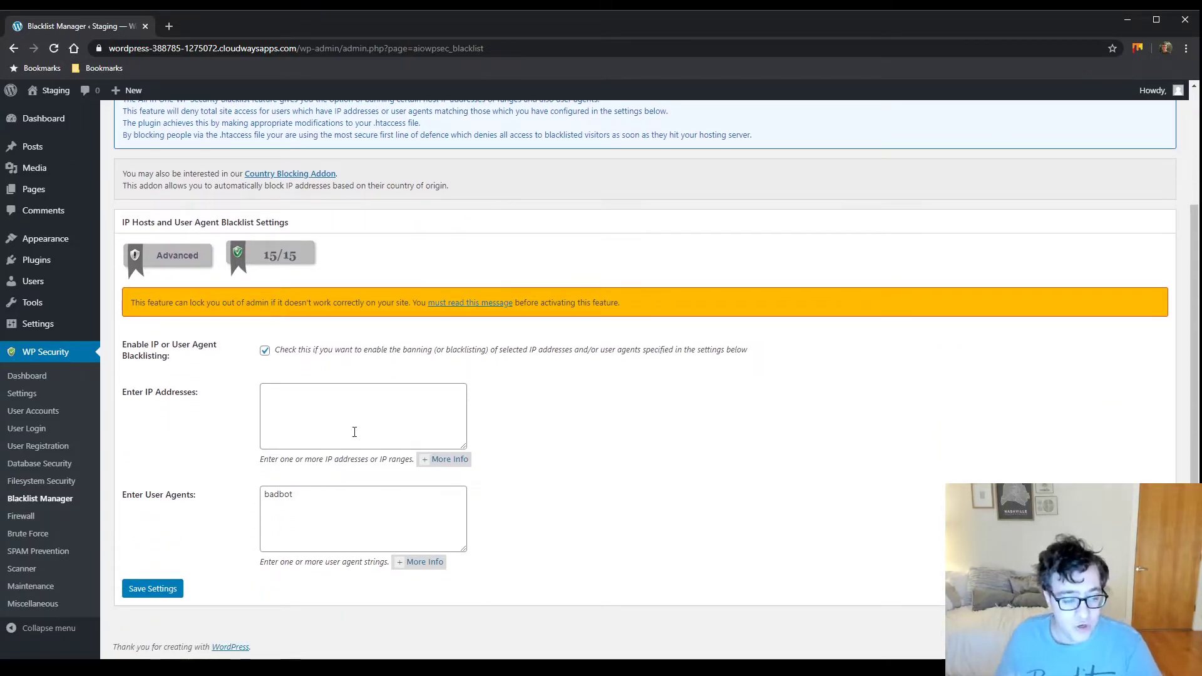
drag(326, 511, 211, 492)
click(235, 520)
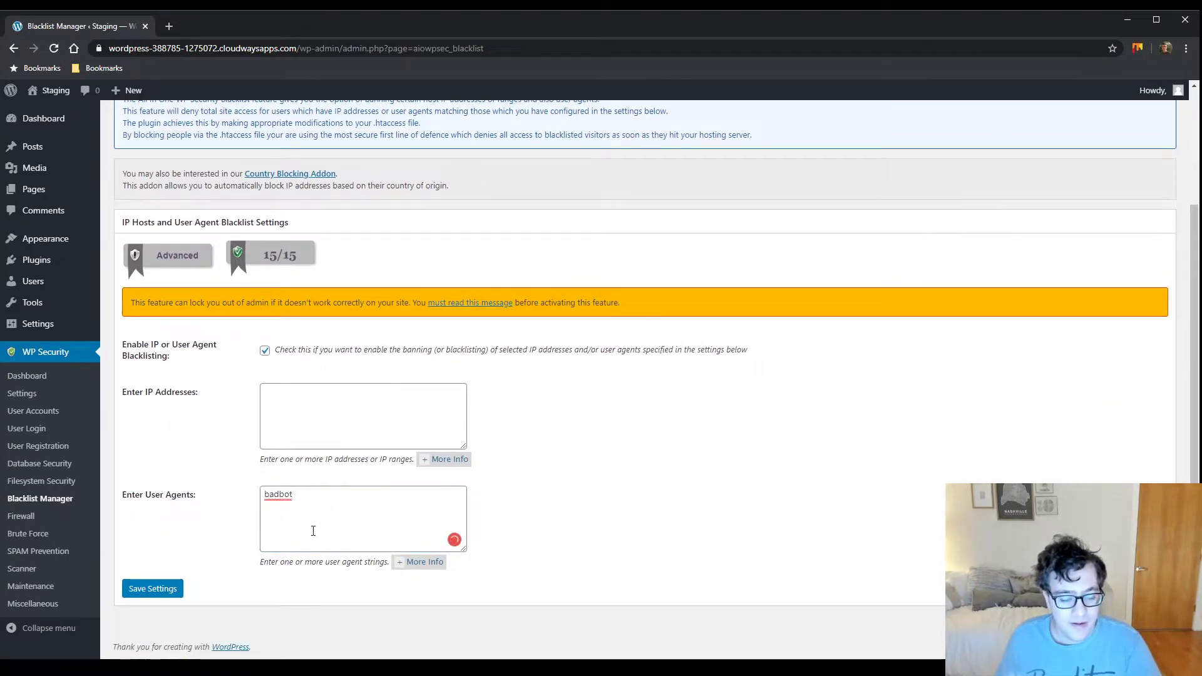
click(423, 563)
click(424, 565)
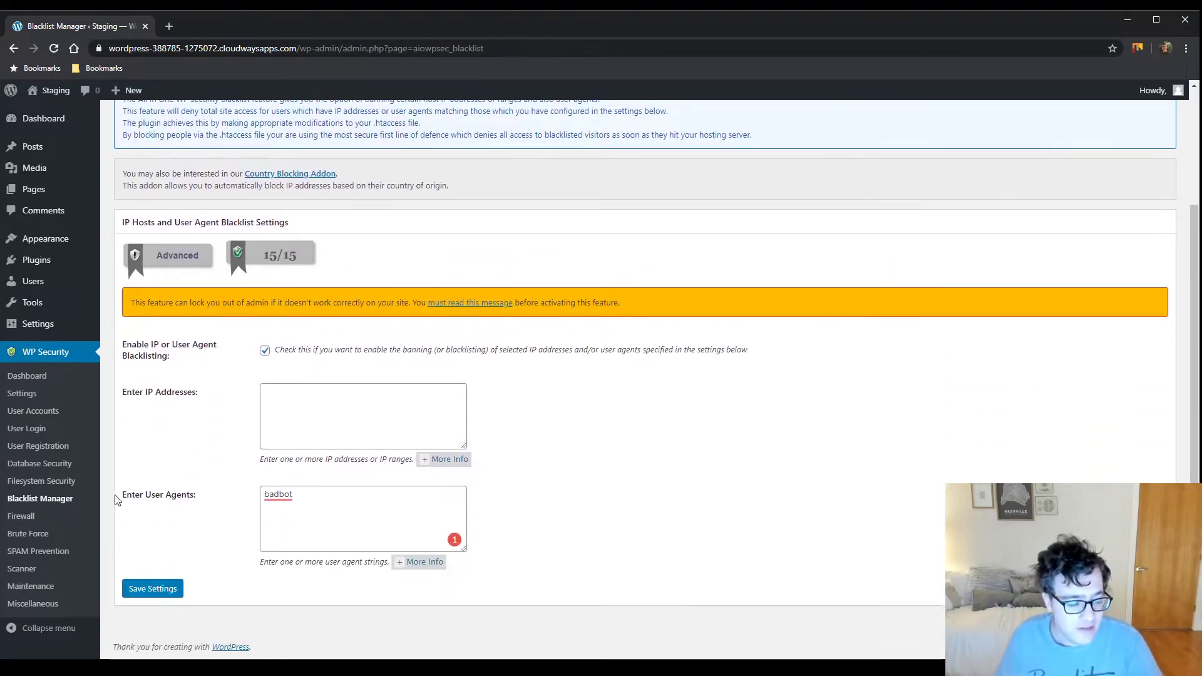
On Basic Firewall Rules, enable basic firewall protection and keep Max File Upload Size at 10 MB
click(25, 517)
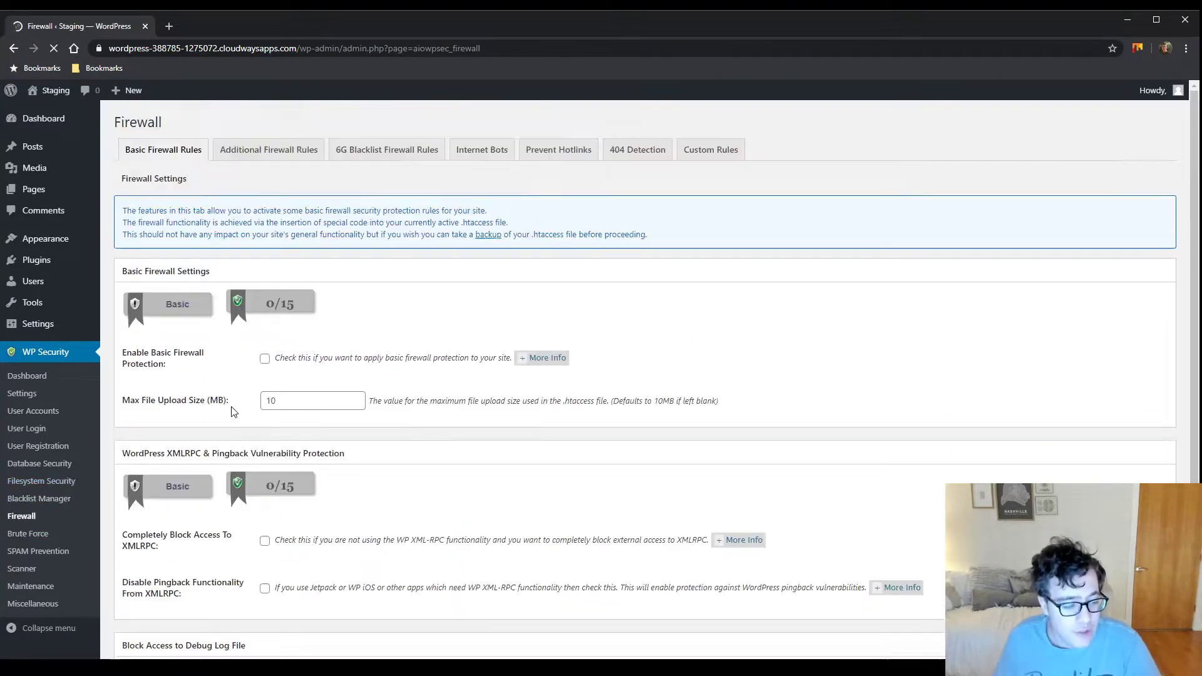
scroll(268, 380, down, 3)
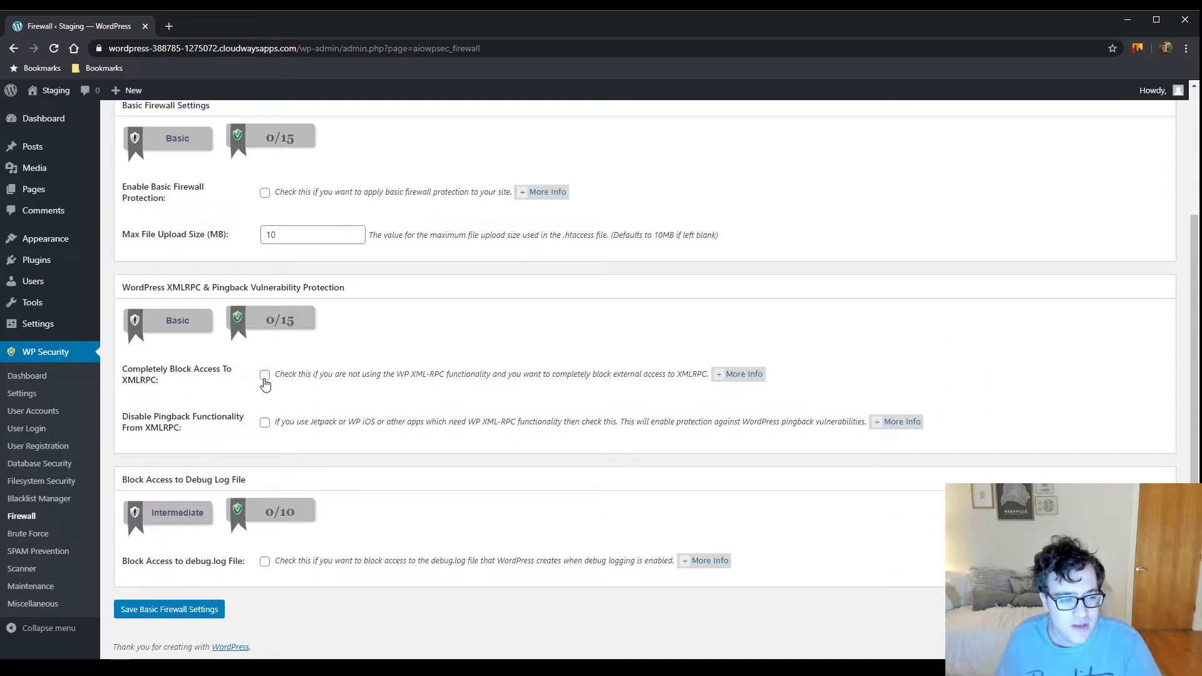
scroll(268, 380, up, 3)
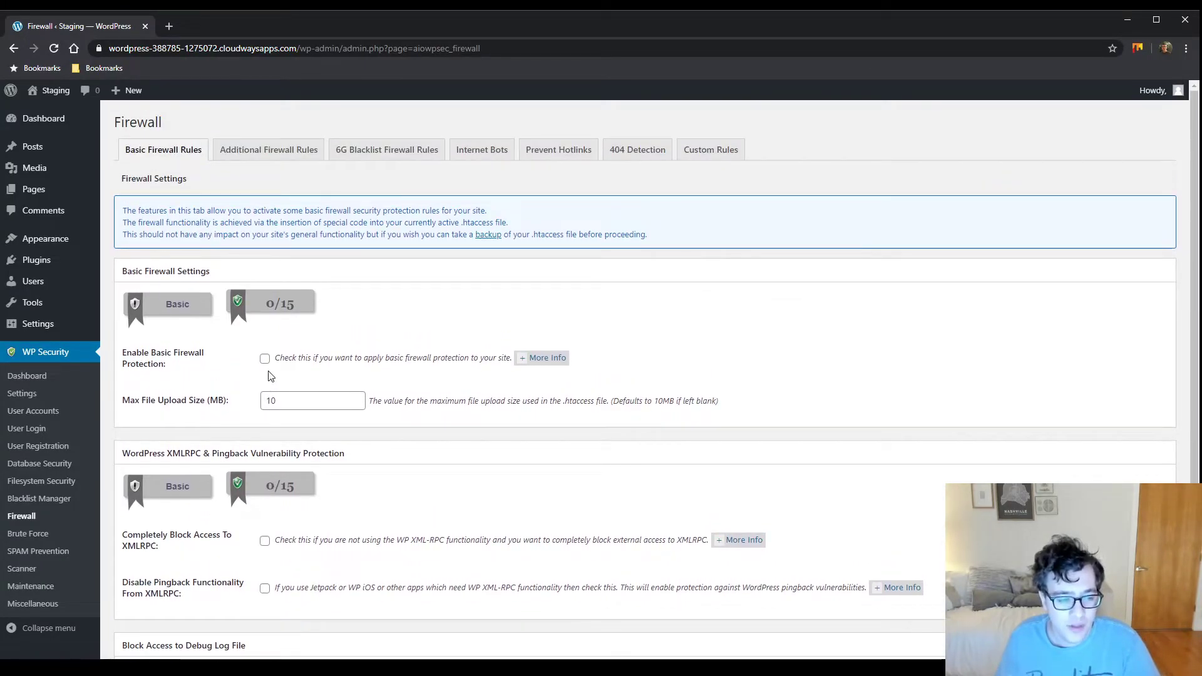
click(265, 358)
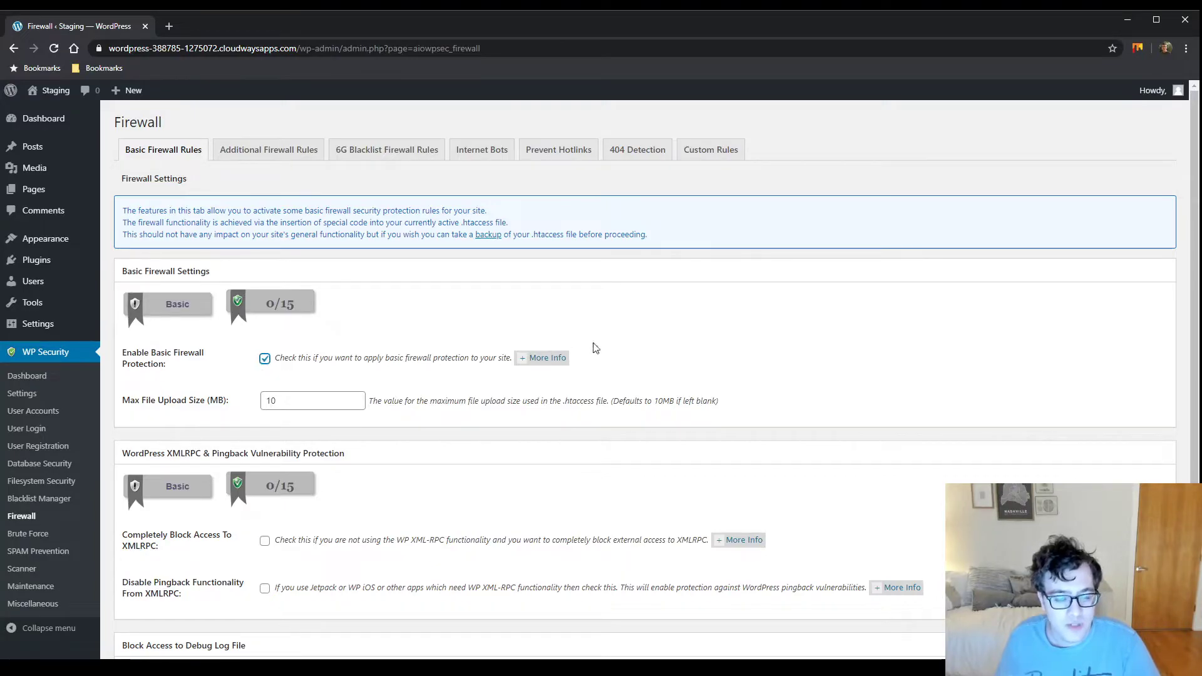
click(525, 359)
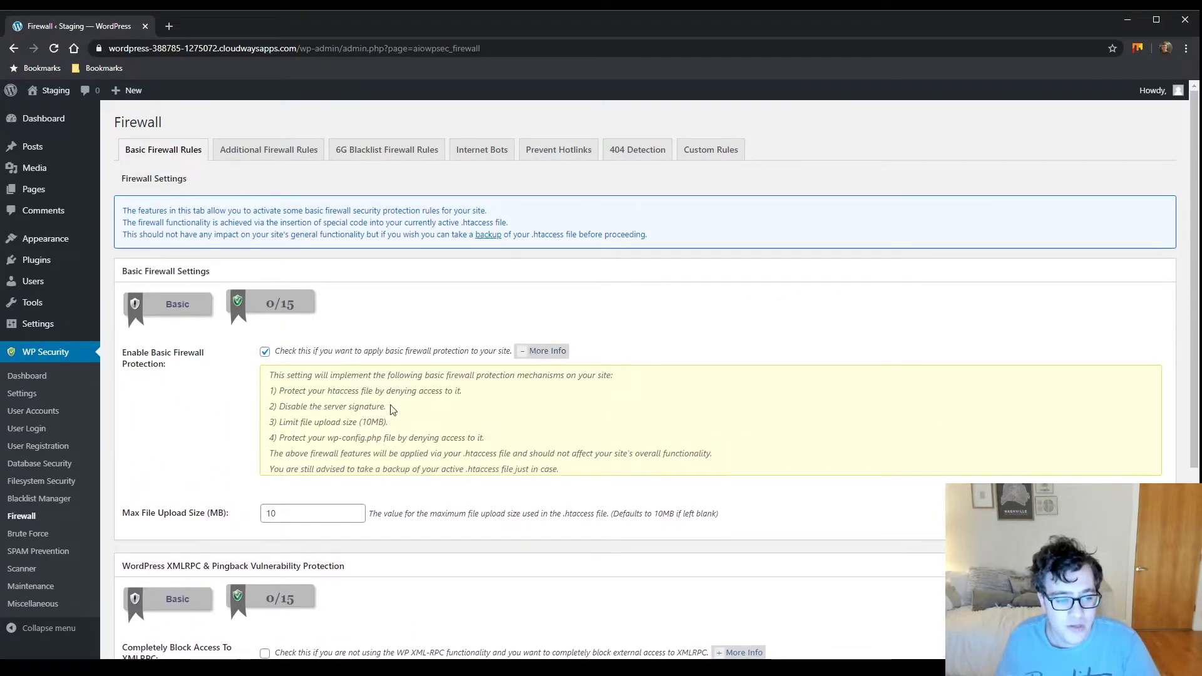
mouse_move(316, 372)
mouse_down()
mouse_move(421, 376)
mouse_move(466, 393)
mouse_move(401, 412)
mouse_move(291, 421)
mouse_move(290, 410)
mouse_move(400, 430)
mouse_up()
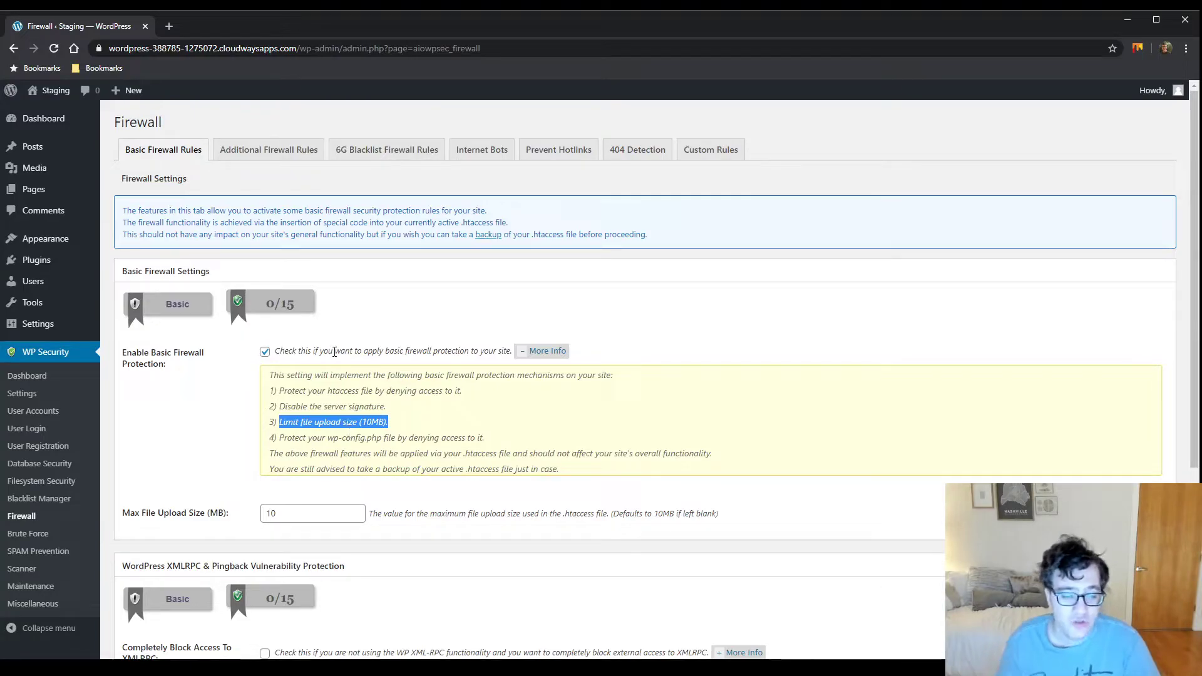
scroll(334, 464, down, 1)
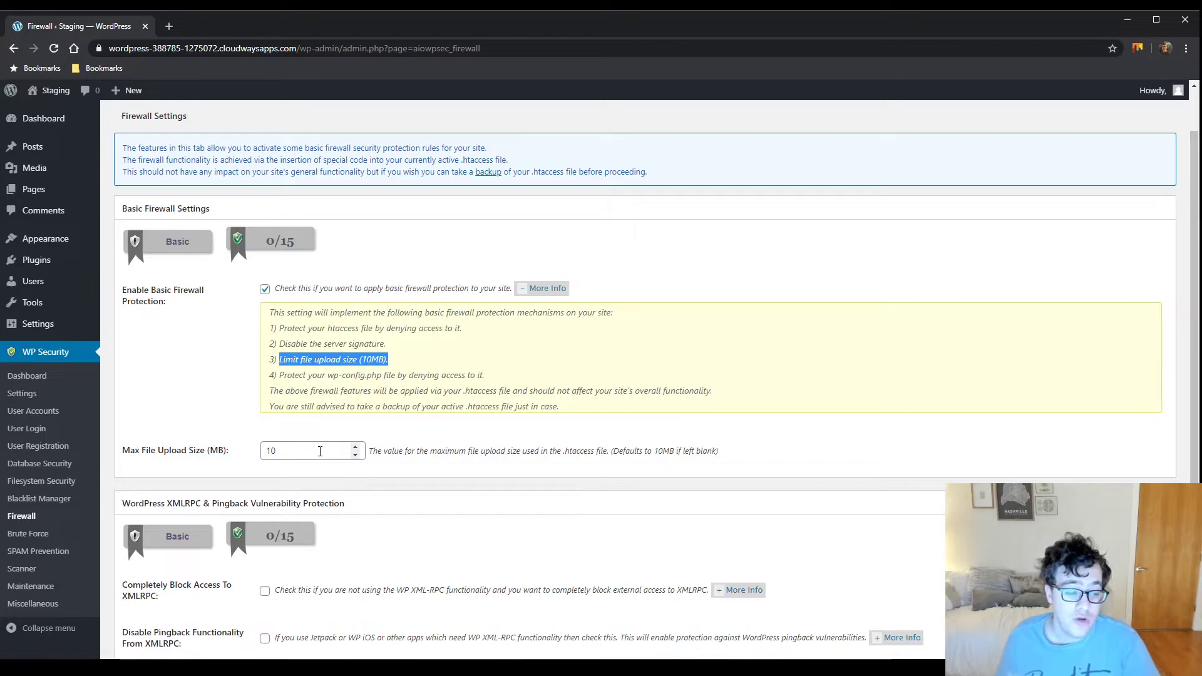
double_click(327, 453)
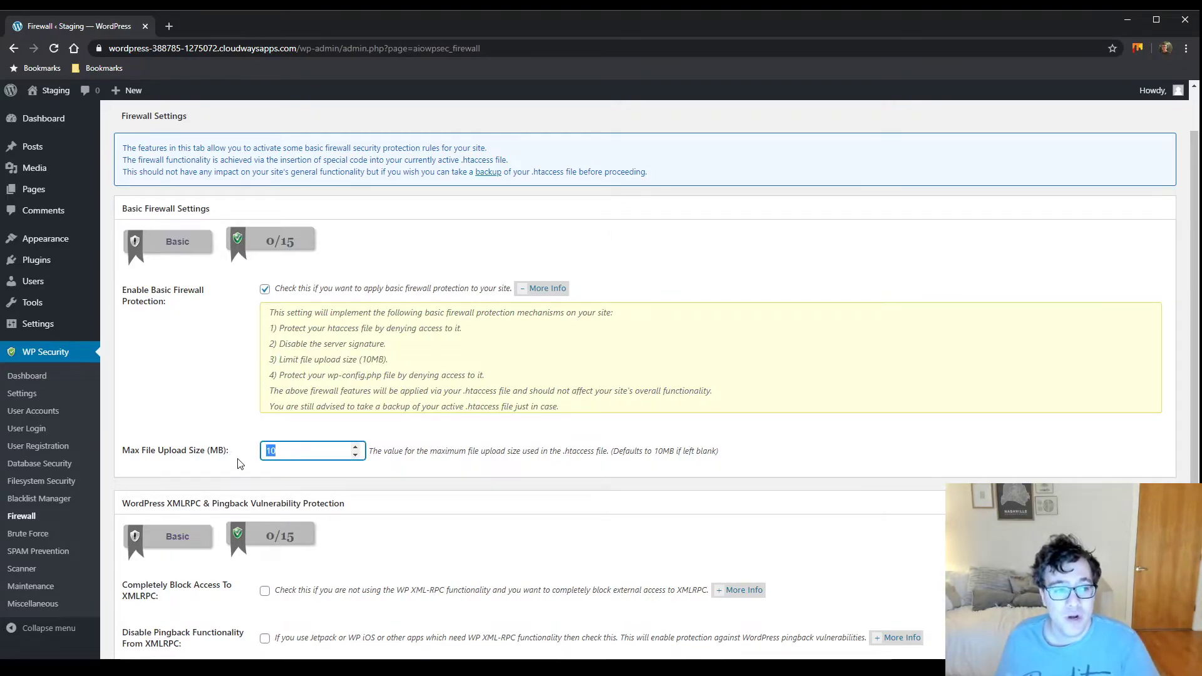
scroll(238, 462, down, 2)
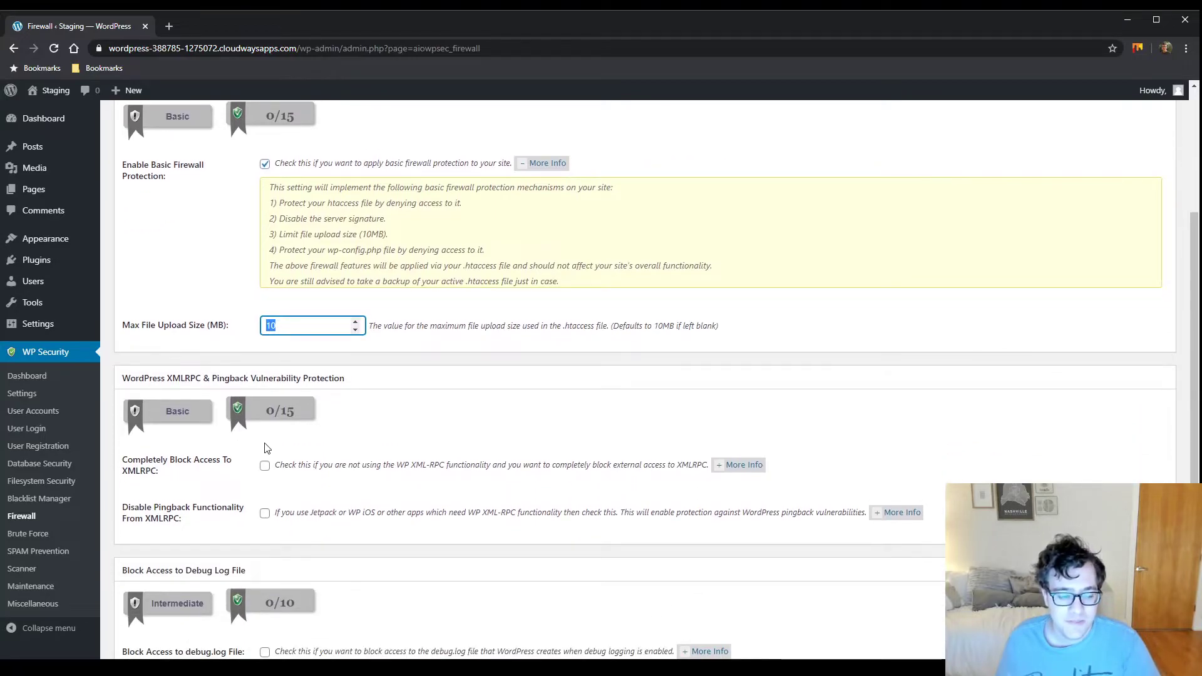
click(384, 359)
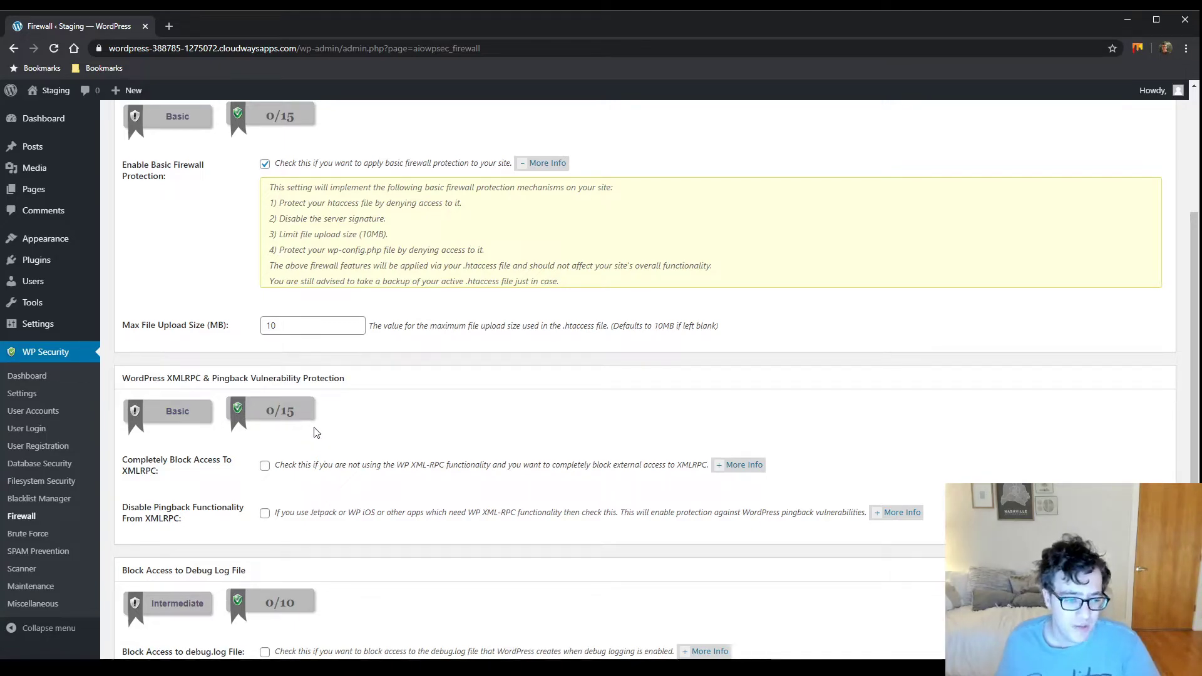
Tick Disable Pingback Functionality From XMLRPC and Block Access to debug.log File, leaving full XMLRPC blocking off
scroll(316, 438, down, 1)
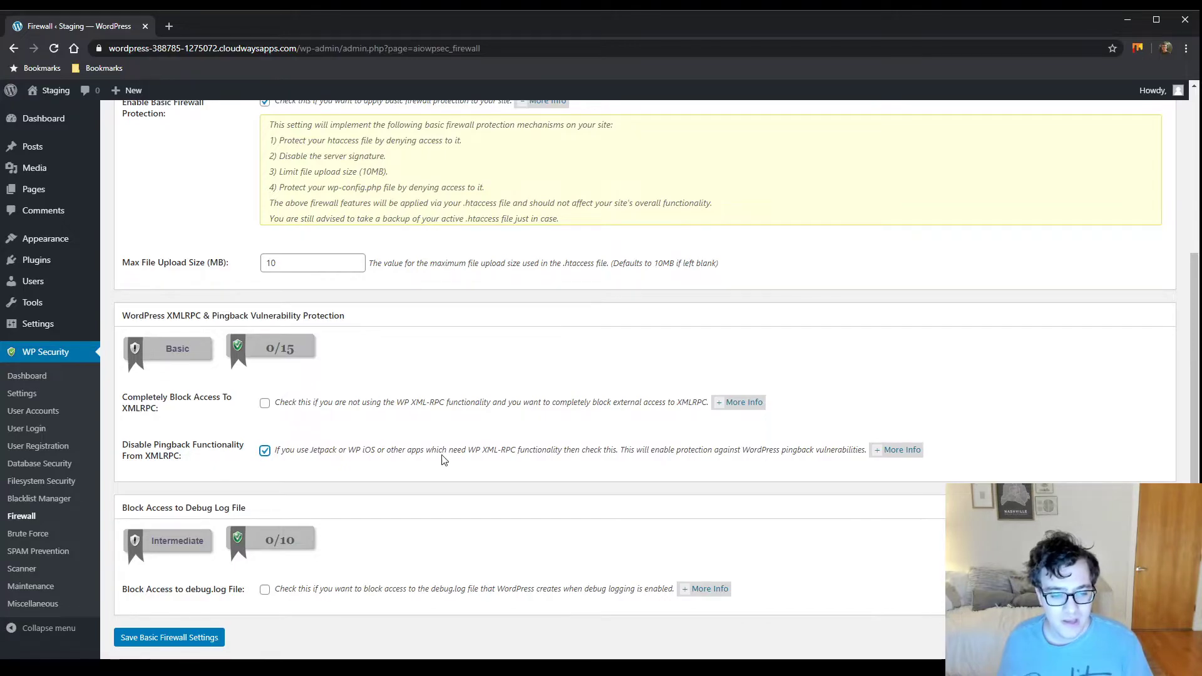
drag(346, 451, 699, 452)
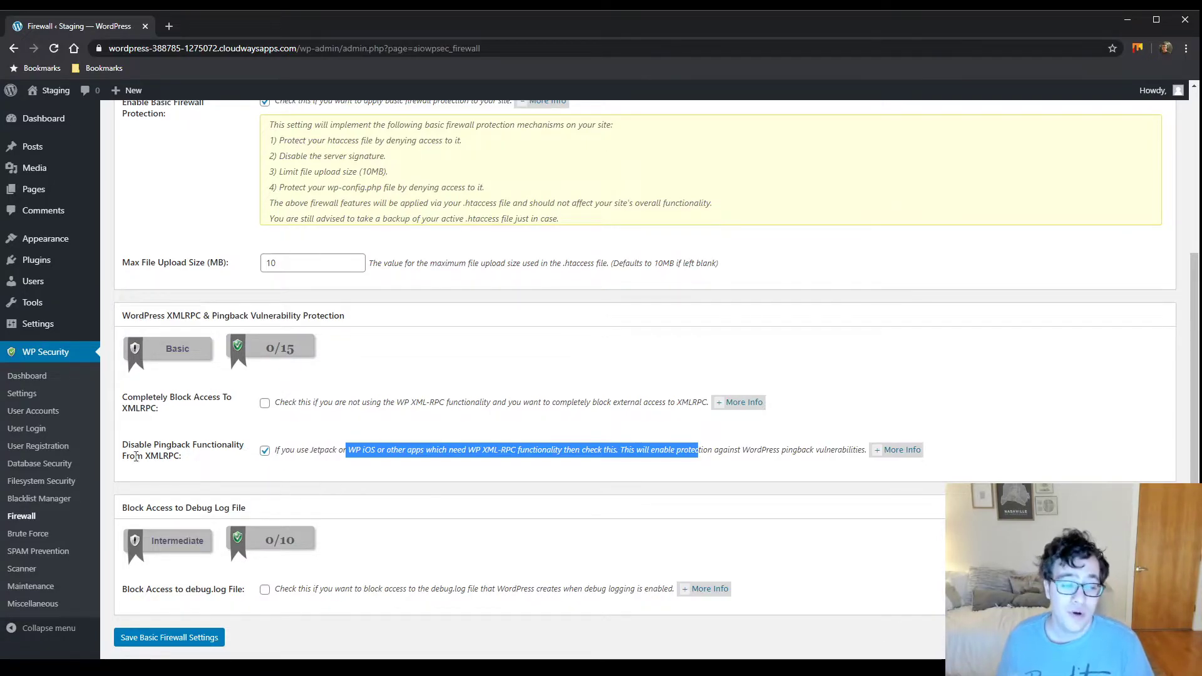
drag(201, 469, 117, 402)
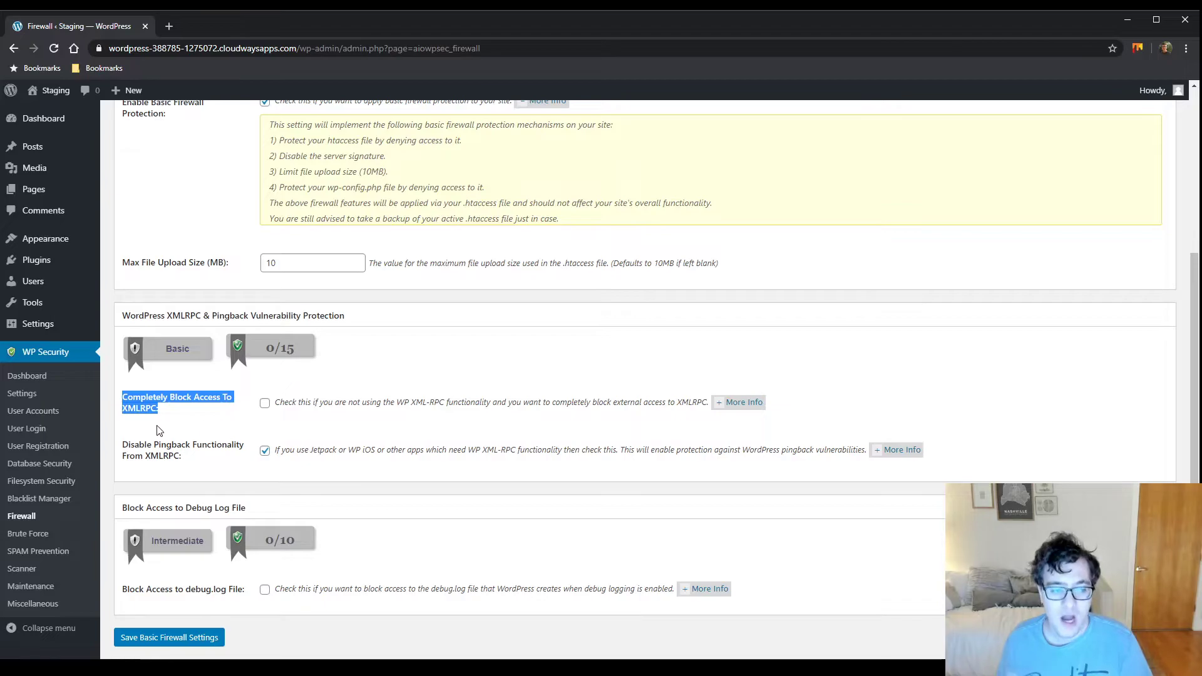
click(180, 420)
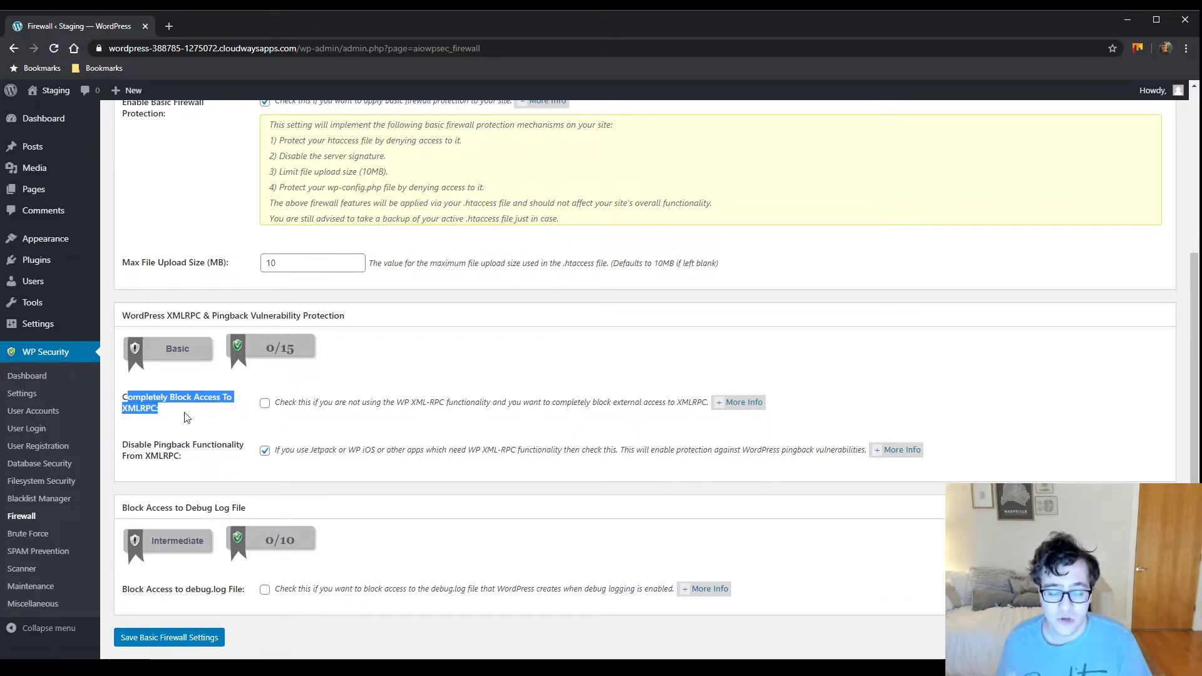
scroll(275, 540, down, 1)
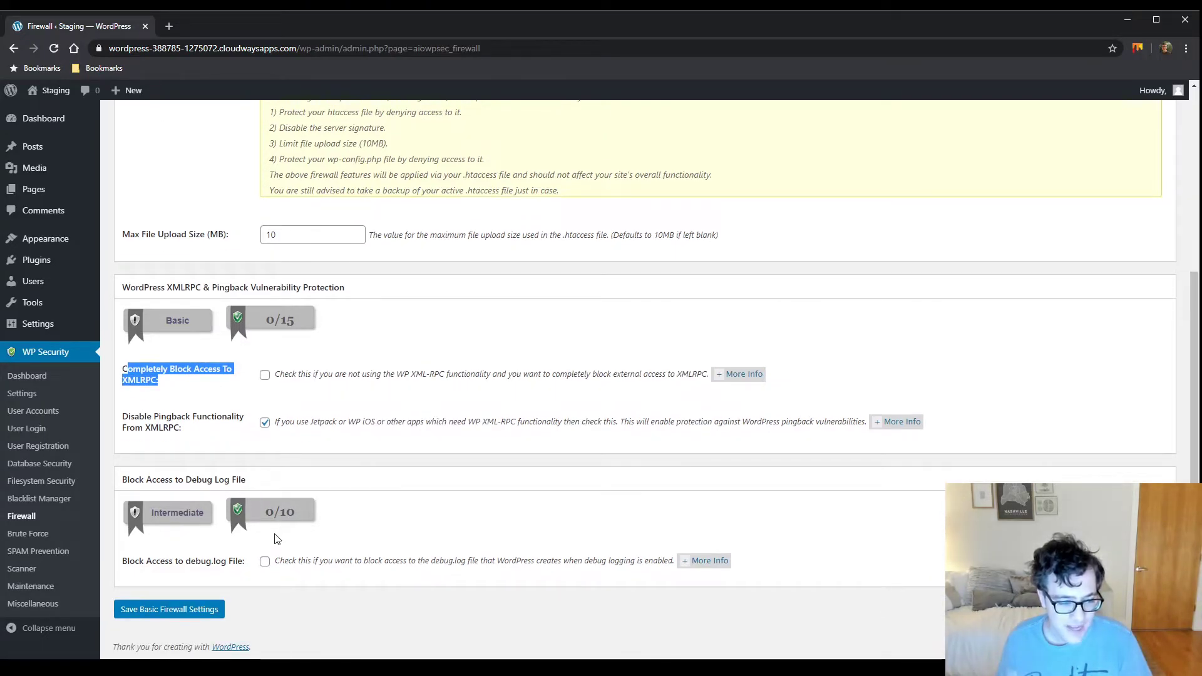
click(263, 561)
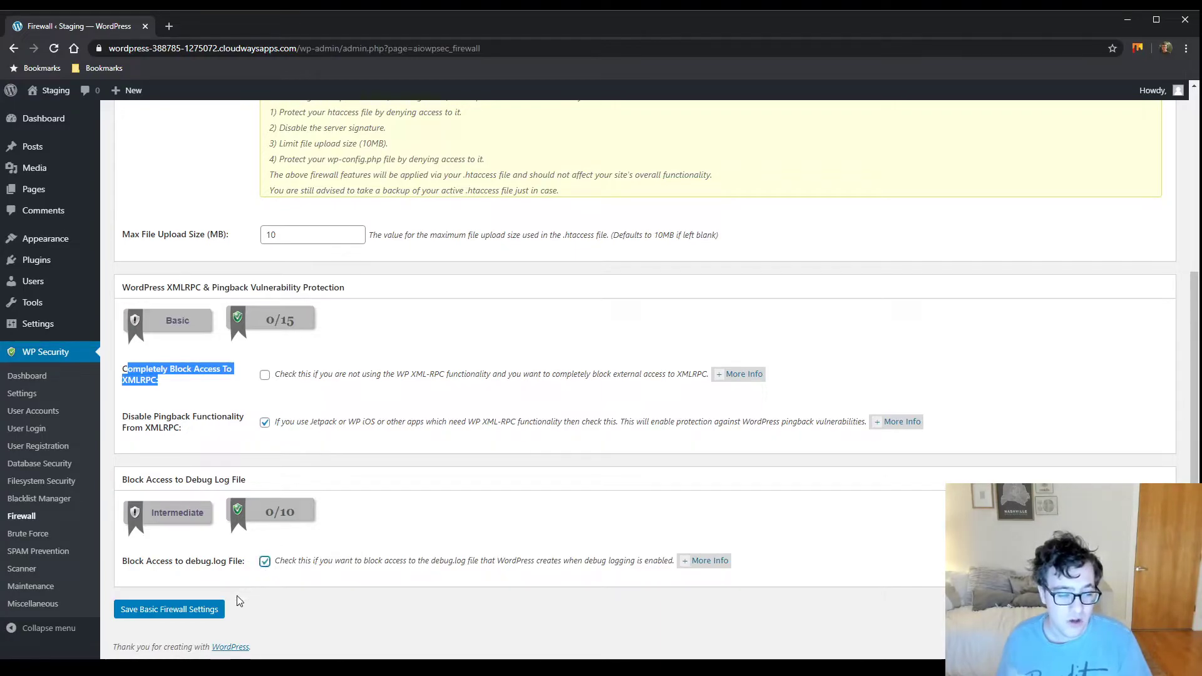
Save the basic firewall settings
click(190, 609)
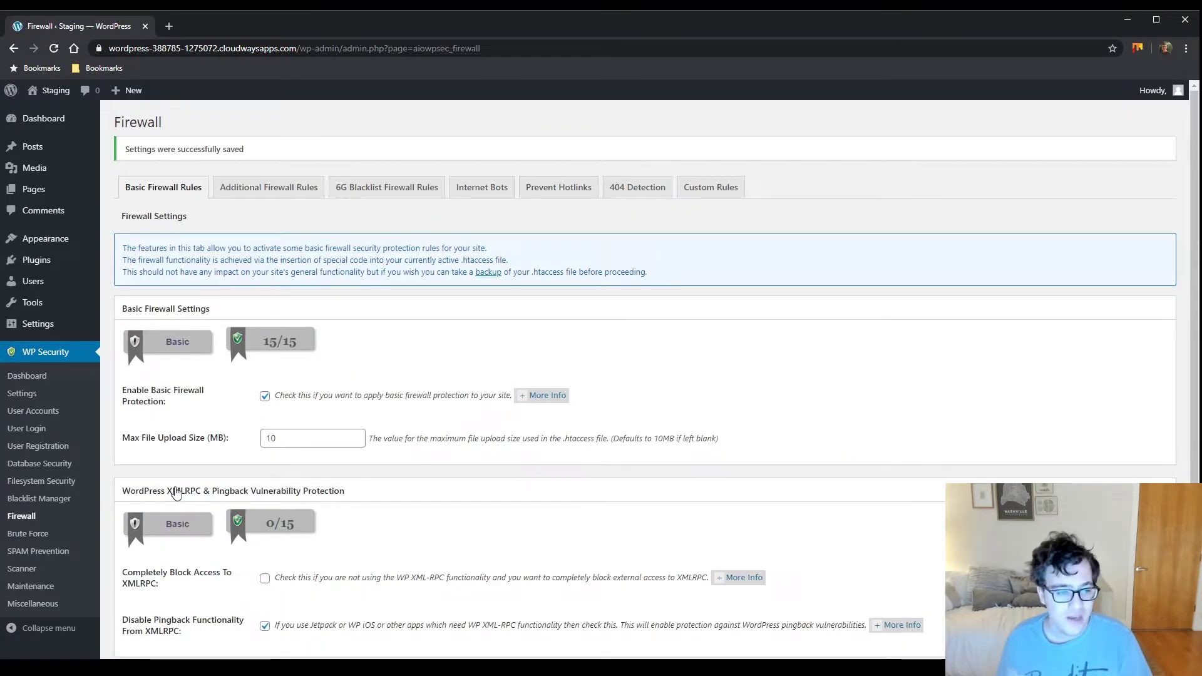
scroll(164, 491, down, 4)
scroll(164, 491, up, 3)
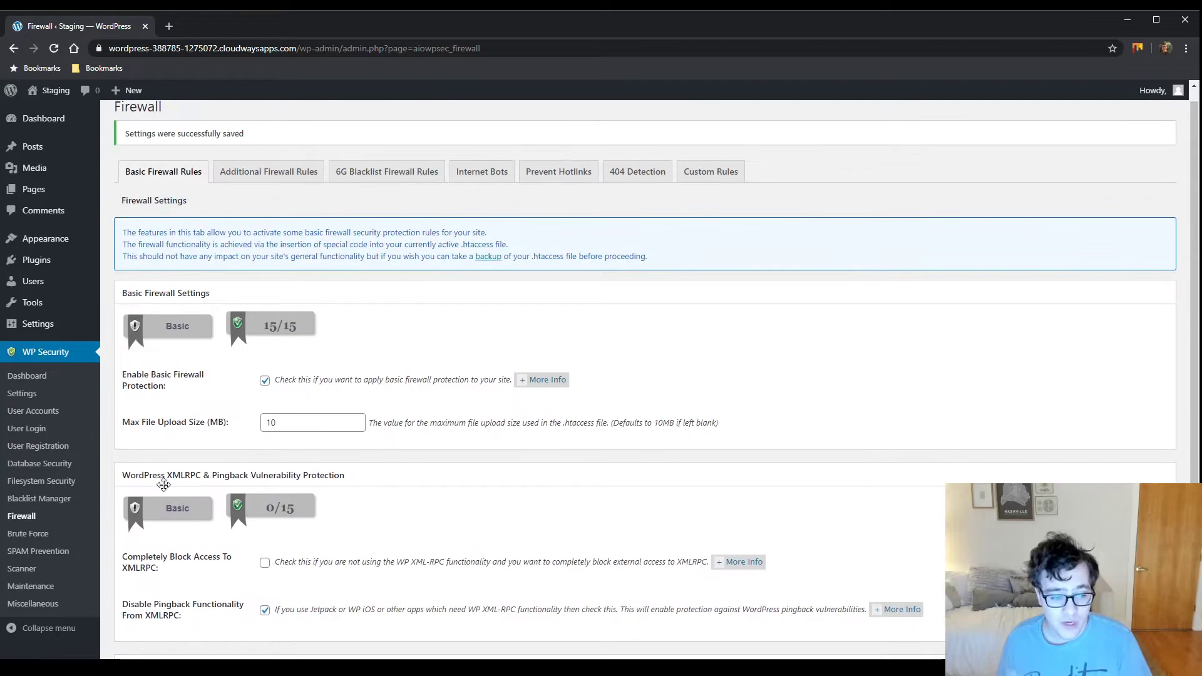
scroll(164, 486, down, 3)
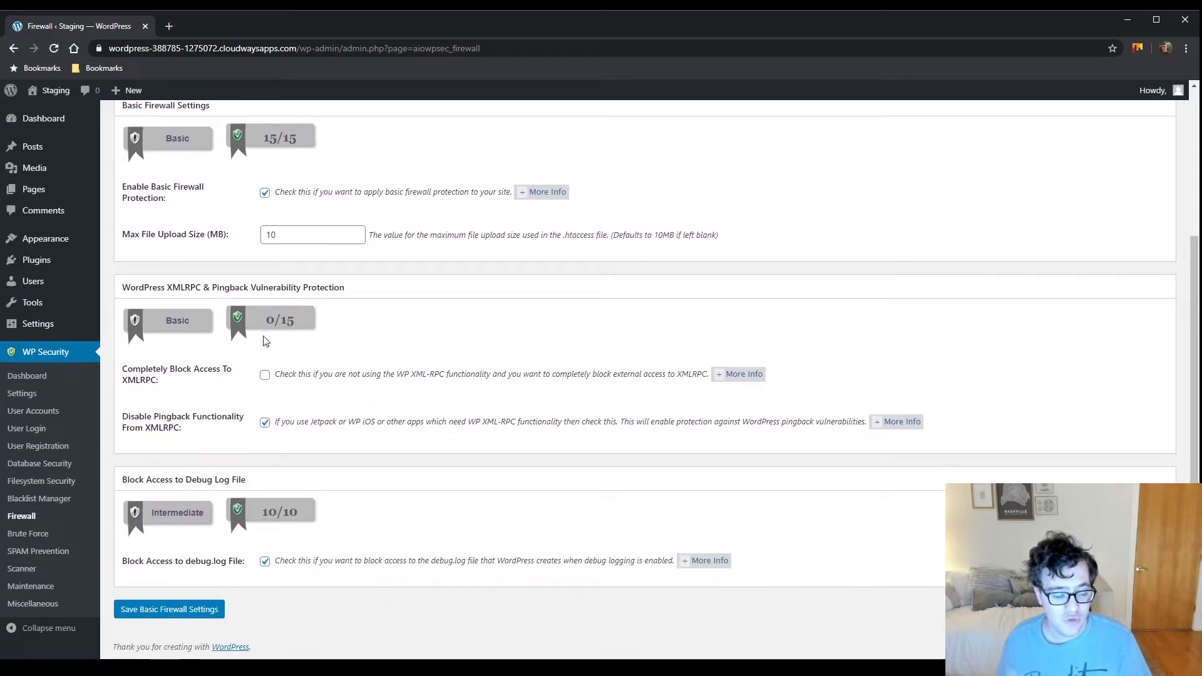
scroll(250, 326, up, 3)
Turn on Disable Index Views under Additional Firewall Rules
click(269, 186)
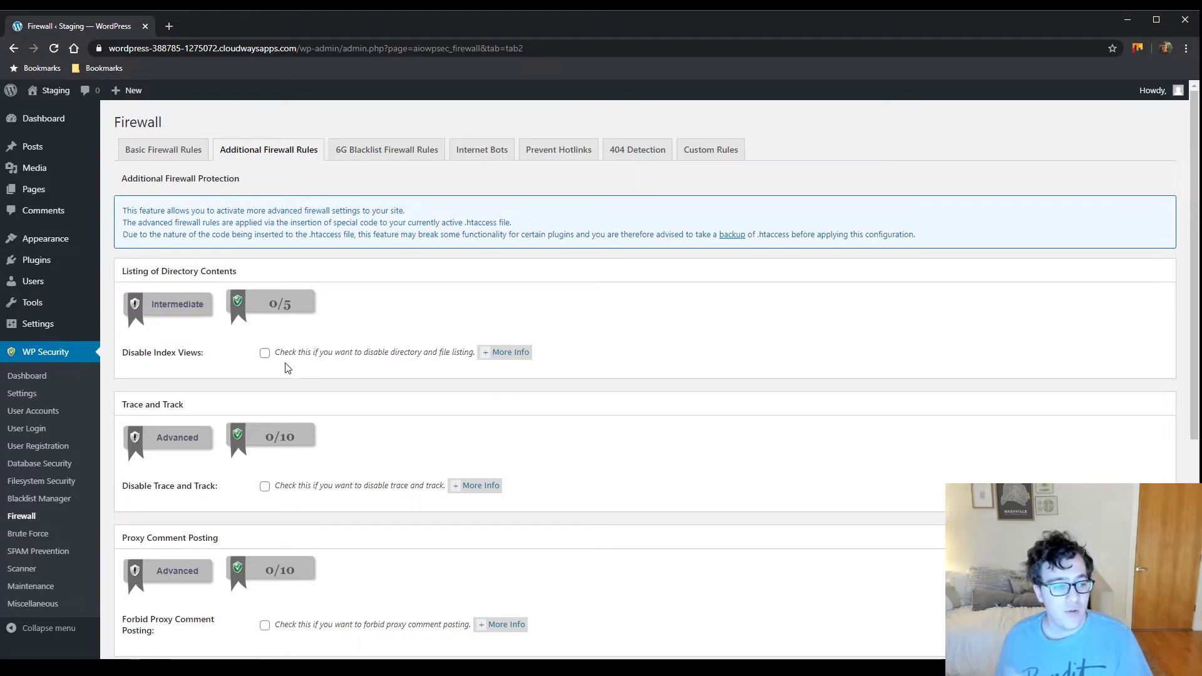
click(265, 353)
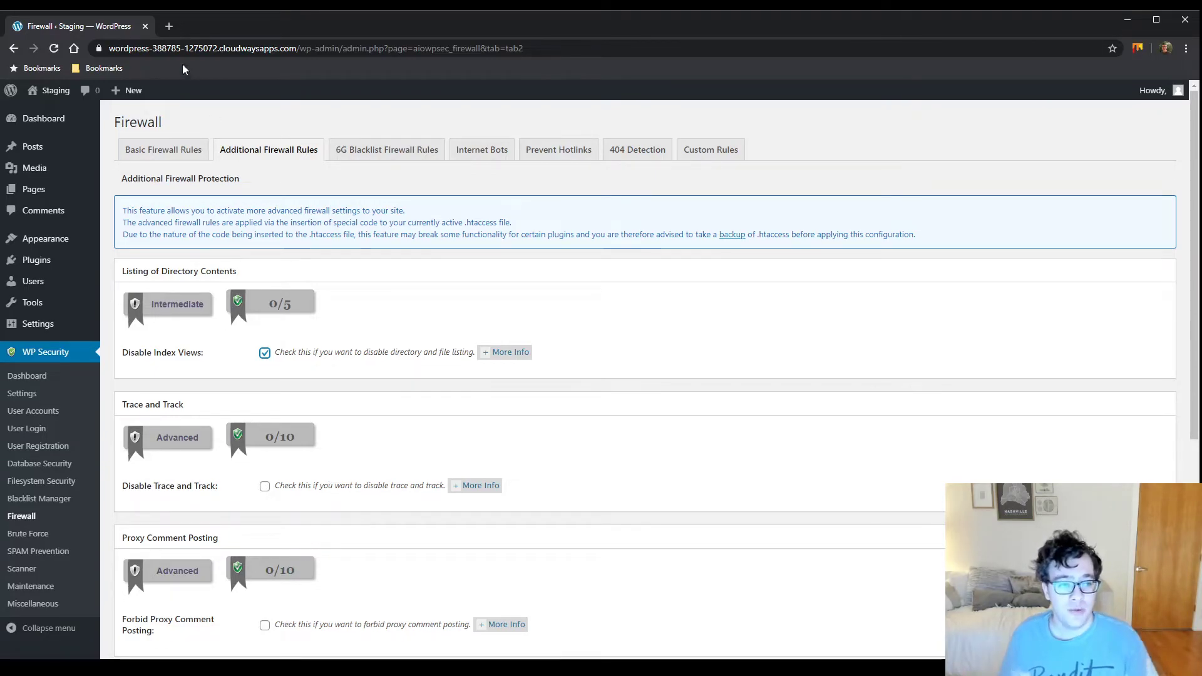
click(169, 25)
click(121, 26)
Open the Staging site in a new tab and load /wp-content/ to confirm it shows a blank page
middle_click(55, 90)
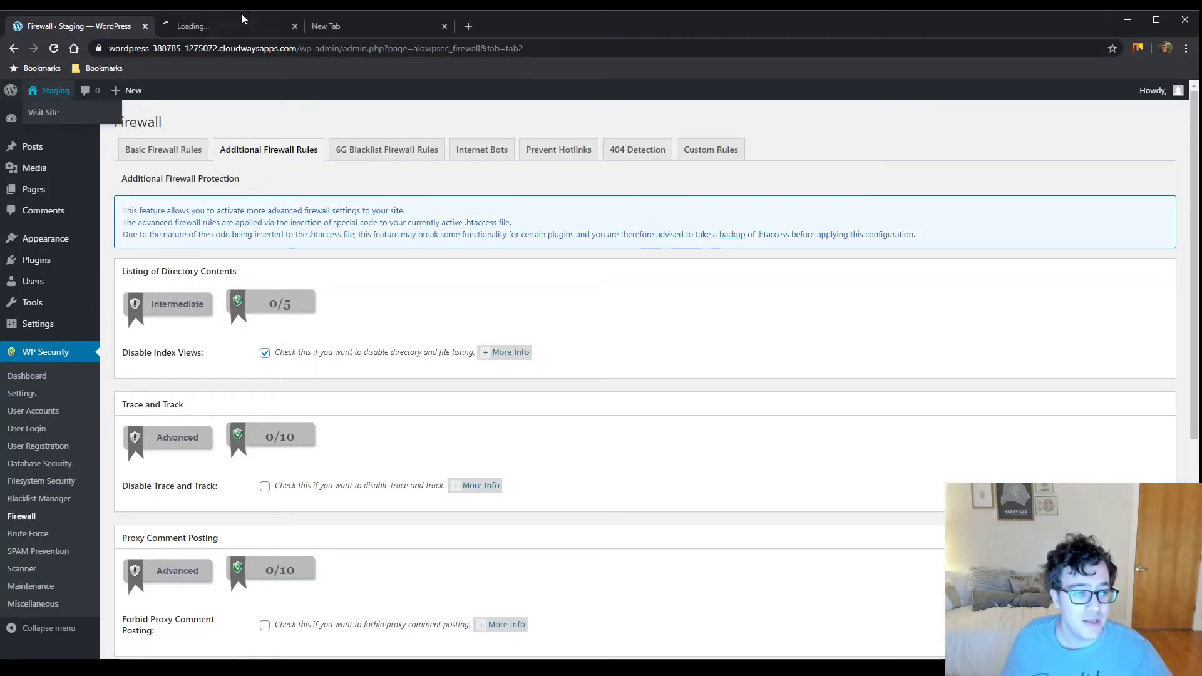
click(234, 21)
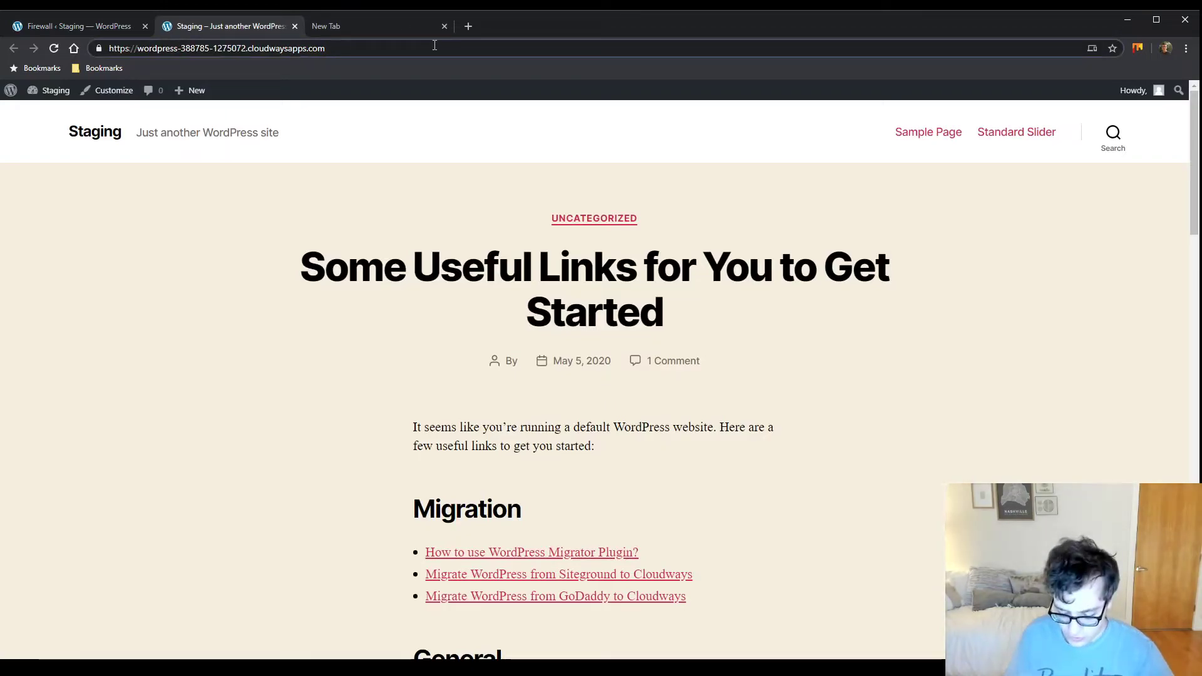
text(/wp-content/)
key(Return)
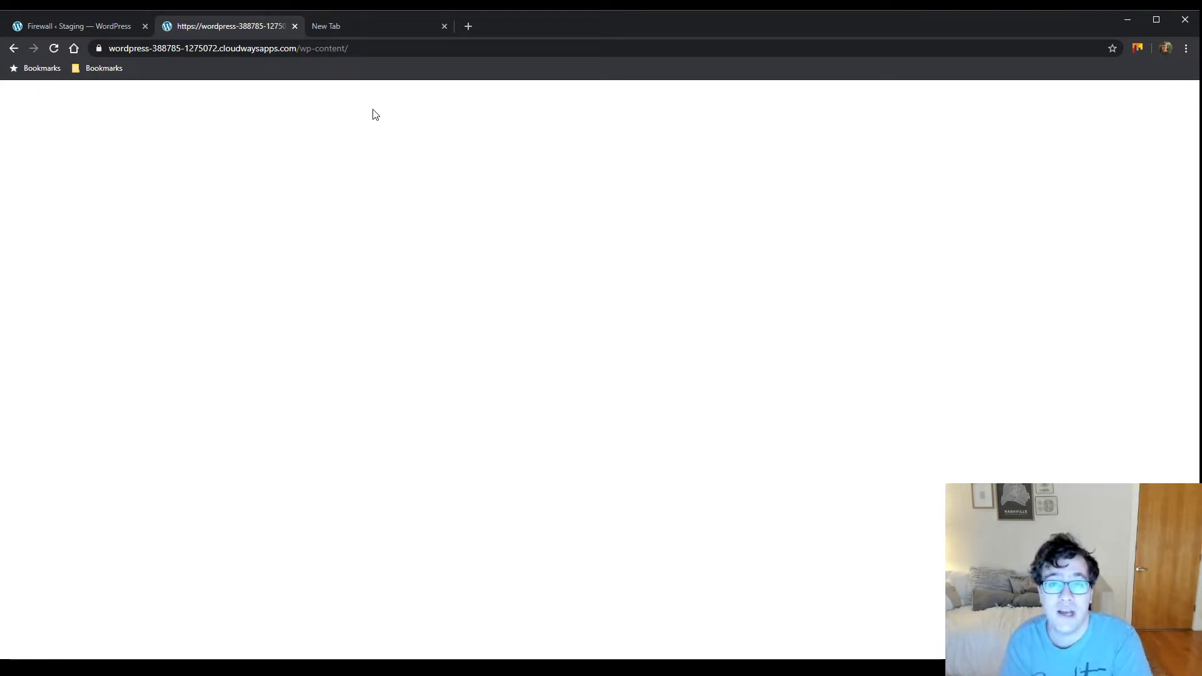
click(84, 23)
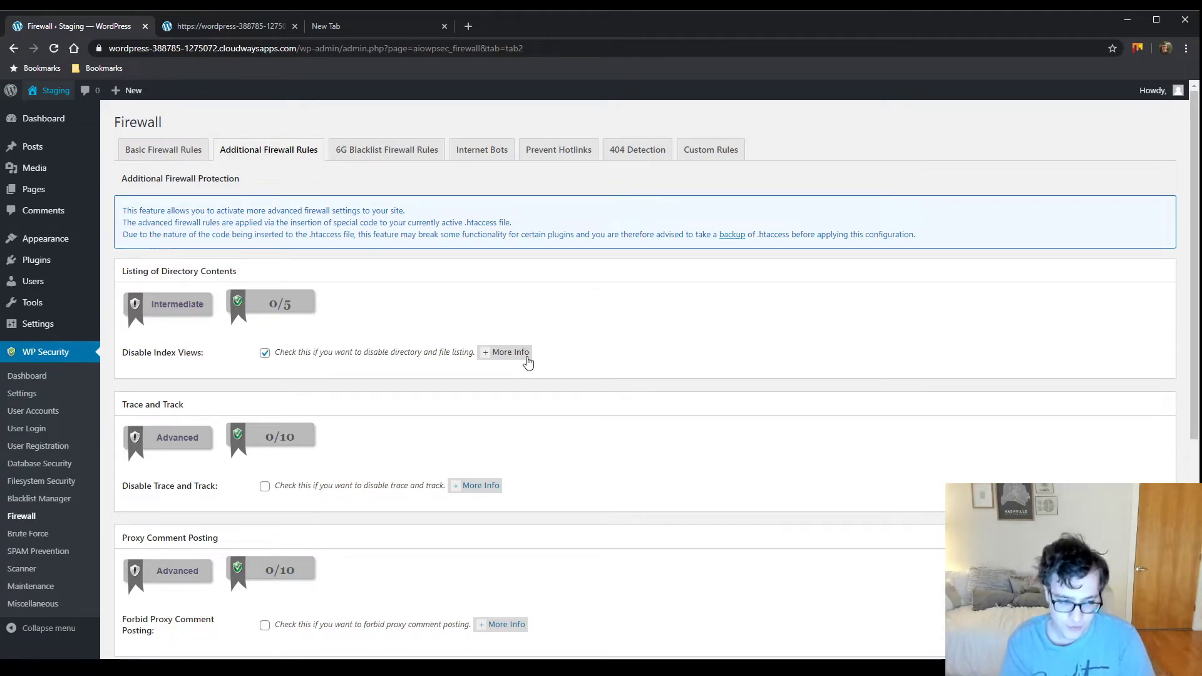
Read the More Info explanation for Disable Trace and Track and turn that option on
click(479, 486)
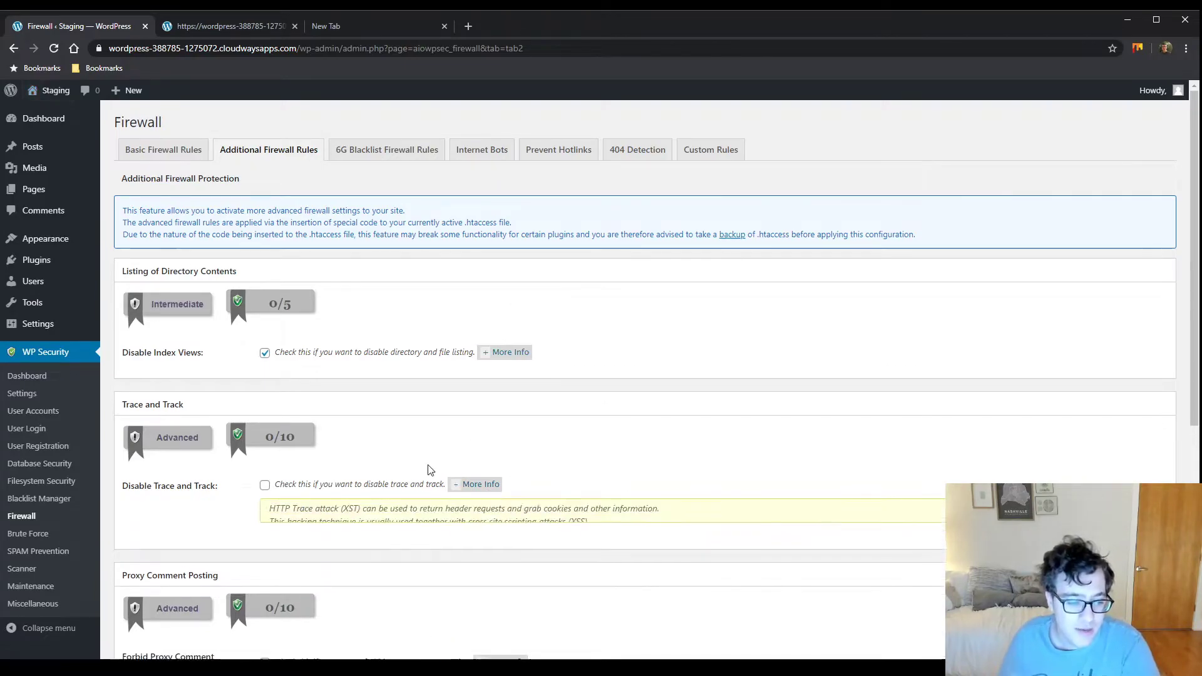
scroll(375, 463, down, 2)
mouse_move(297, 390)
mouse_down()
mouse_move(408, 386)
mouse_move(325, 385)
mouse_up()
double_click(303, 385)
click(310, 382)
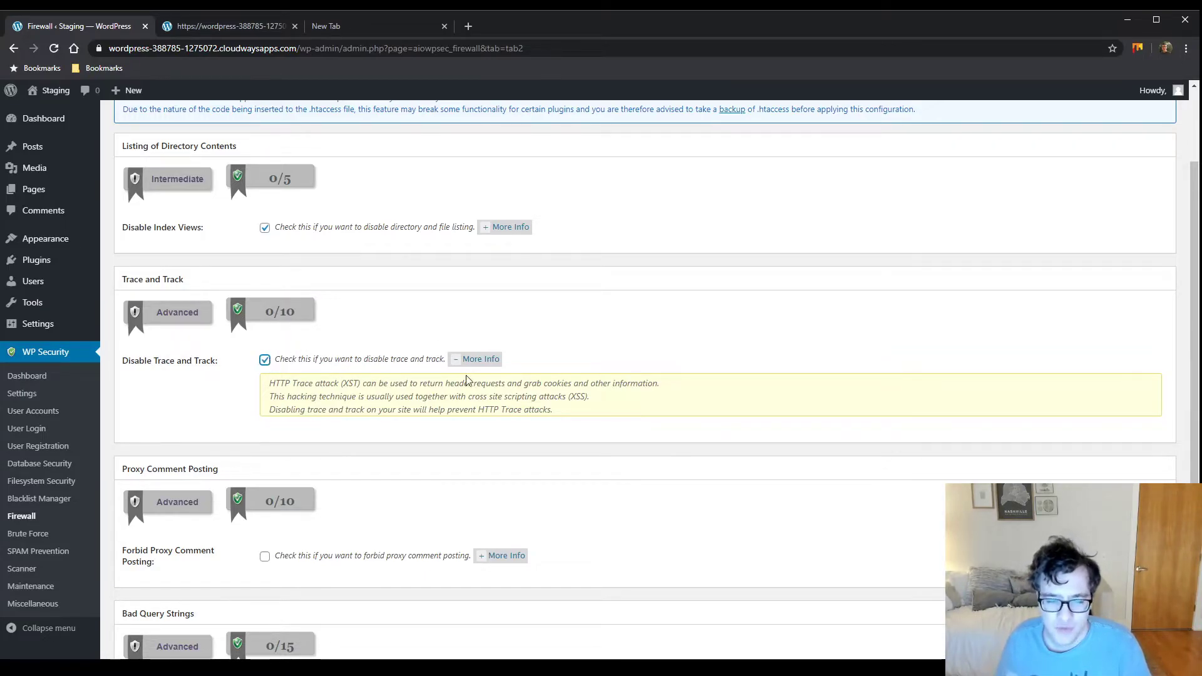
click(456, 360)
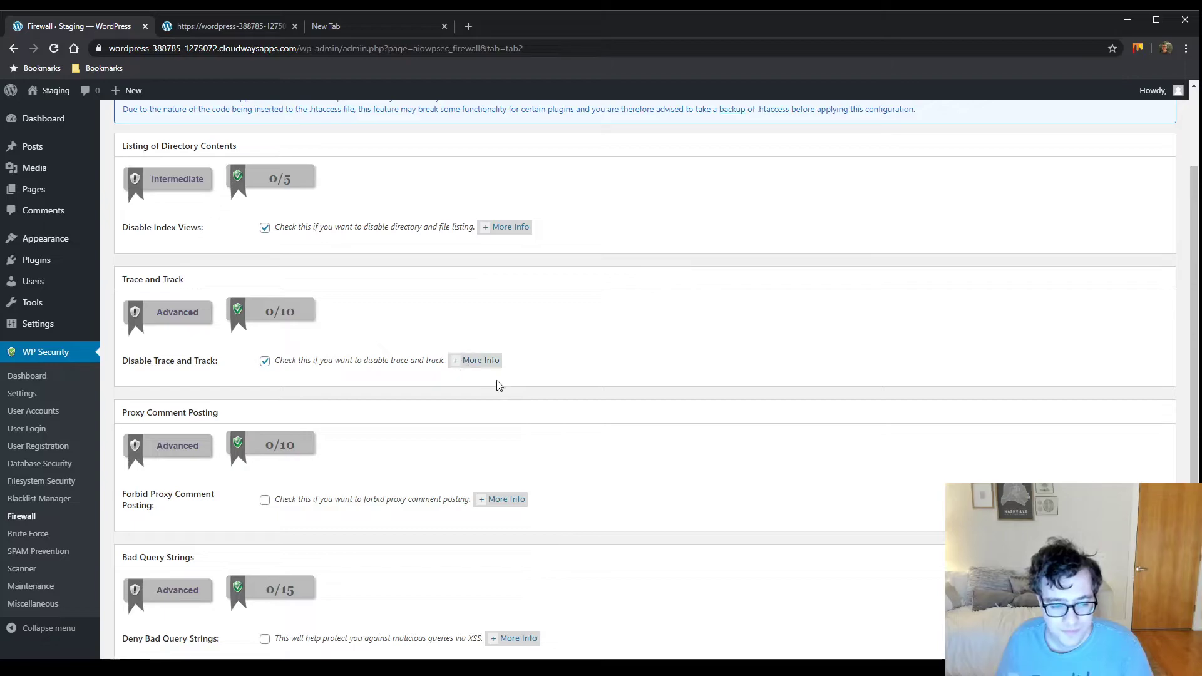
Bring up the Forbid Proxy Comment Posting explanation and tick that option
scroll(536, 462, down, 1)
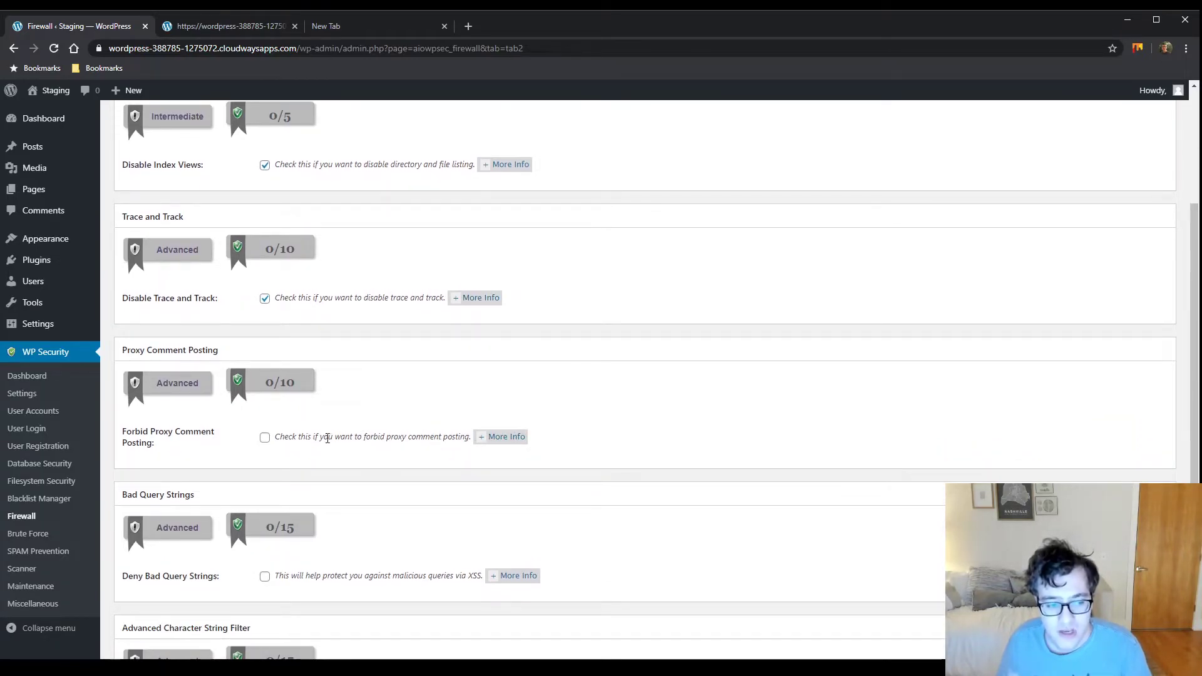
click(494, 442)
drag(303, 454, 432, 456)
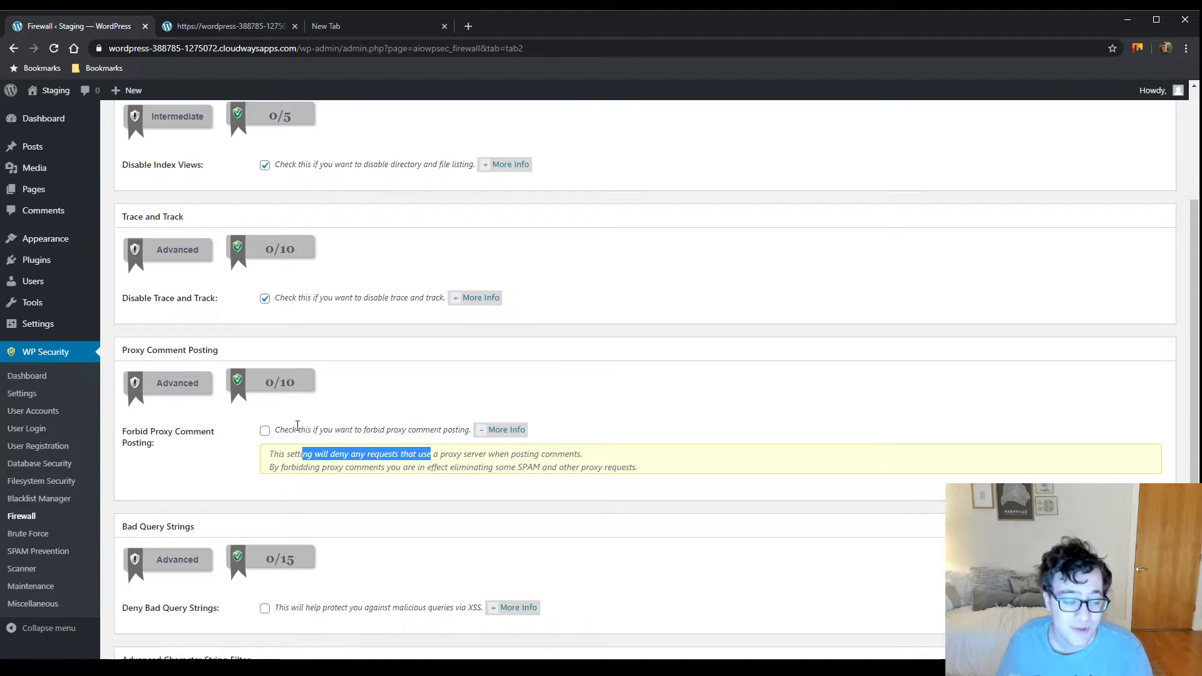
click(264, 432)
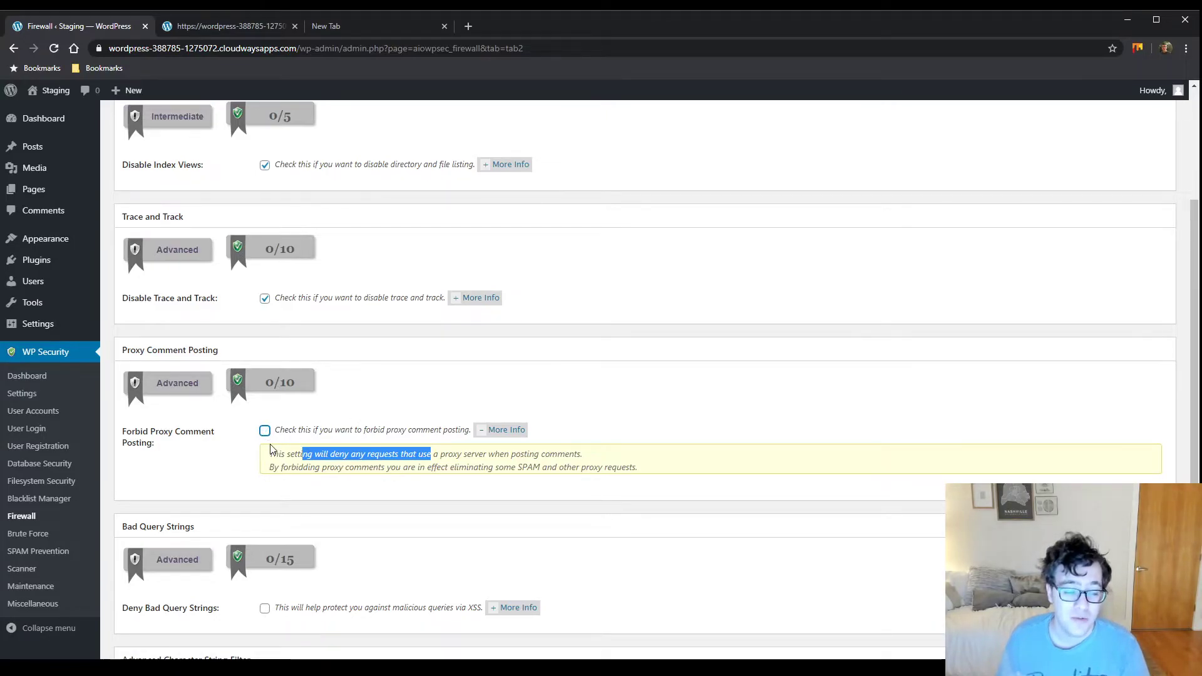
click(246, 456)
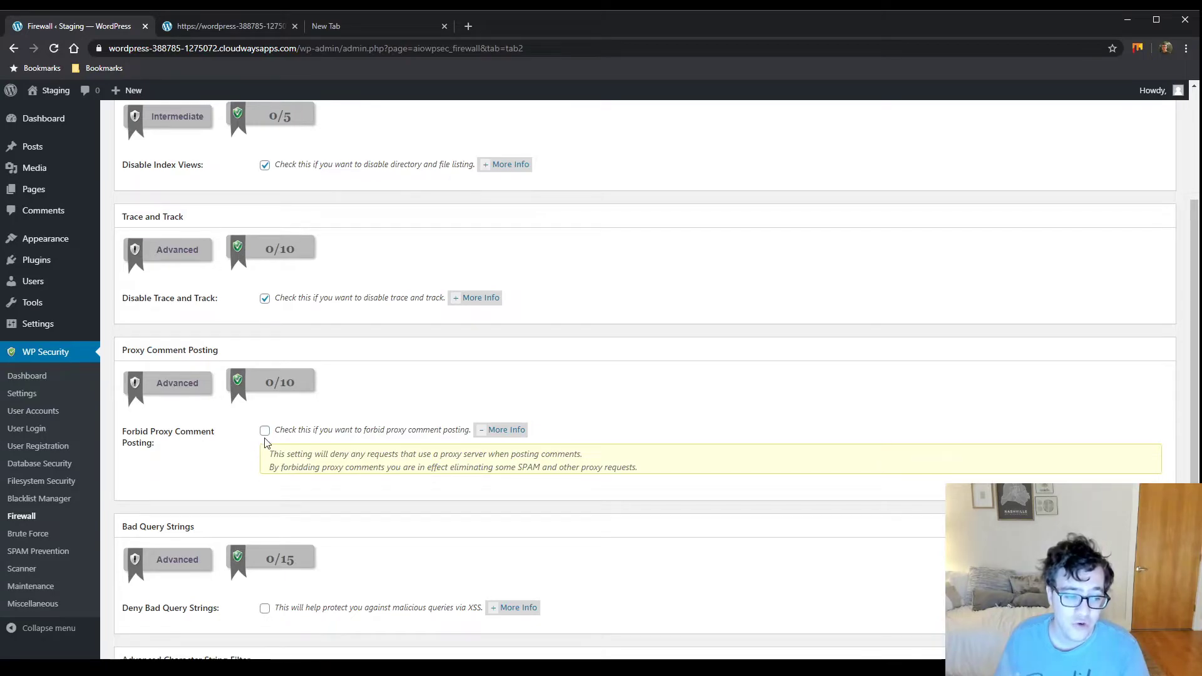
Turn on Deny Bad Query Strings after reading its explanation
scroll(263, 440, down, 3)
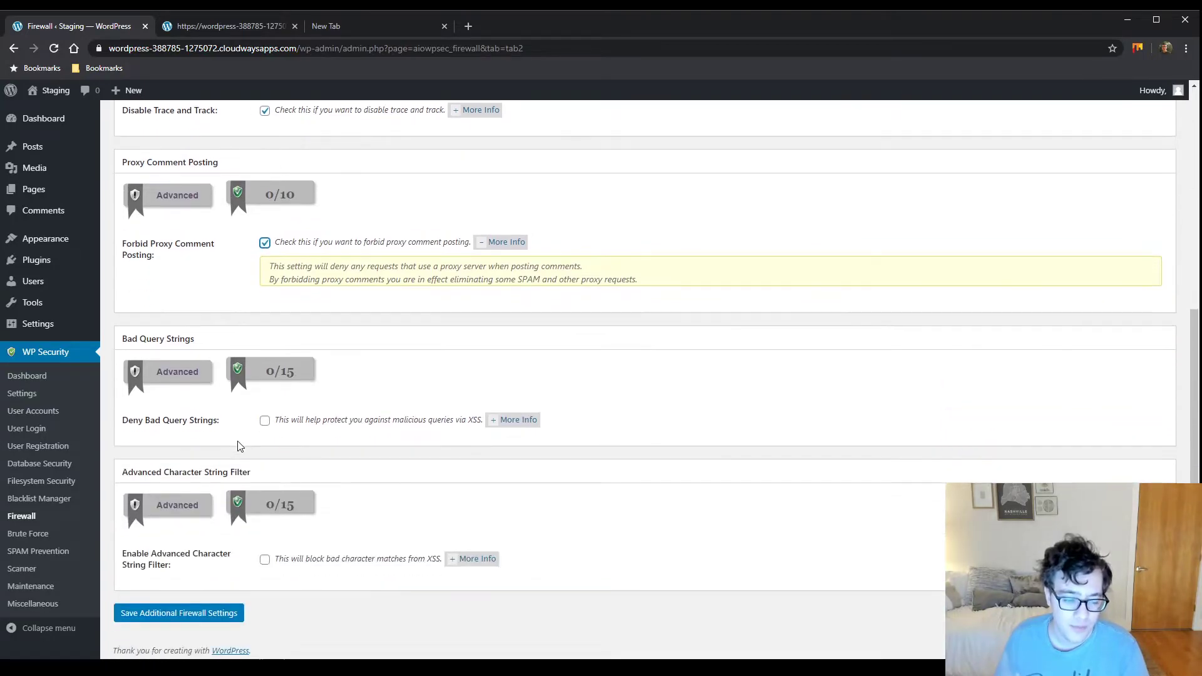
click(504, 423)
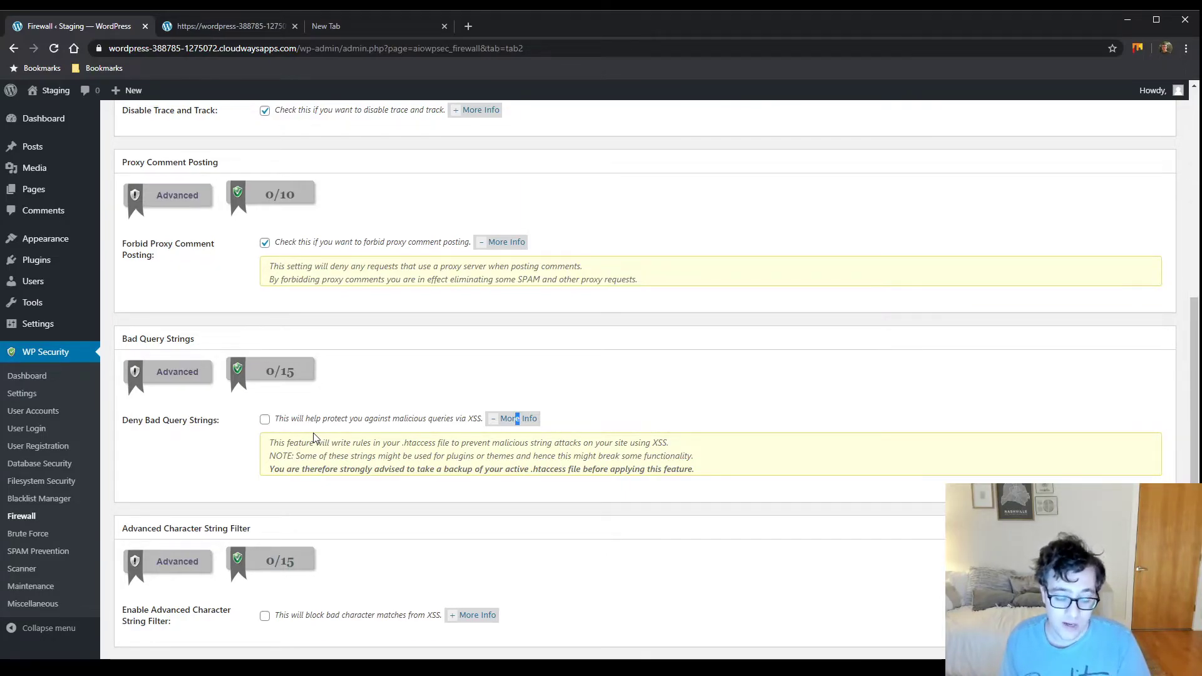
click(264, 416)
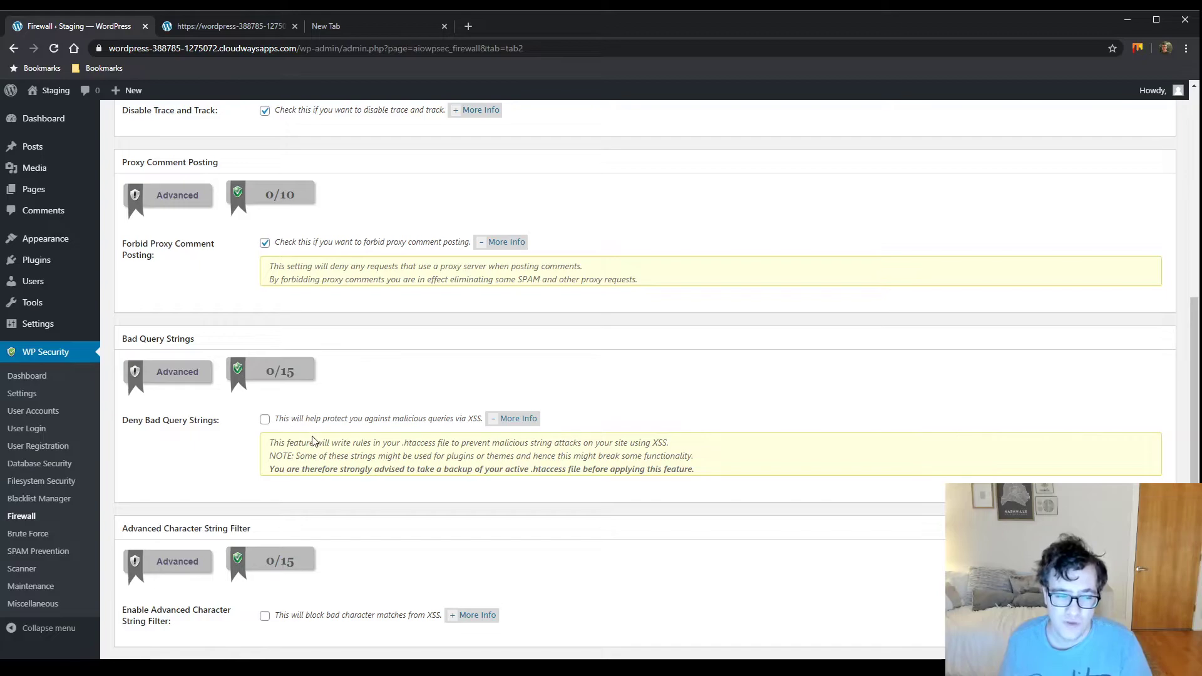
Enable the Advanced Character String Filter and save the additional firewall settings
scroll(267, 428, down, 1)
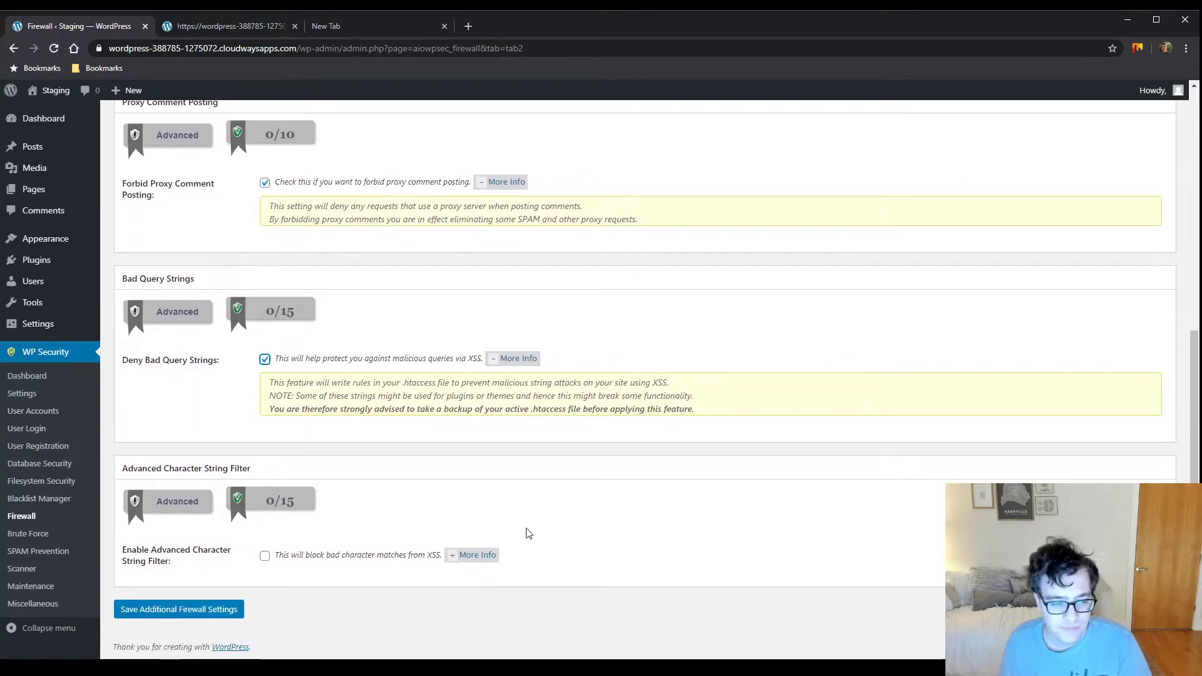
click(482, 548)
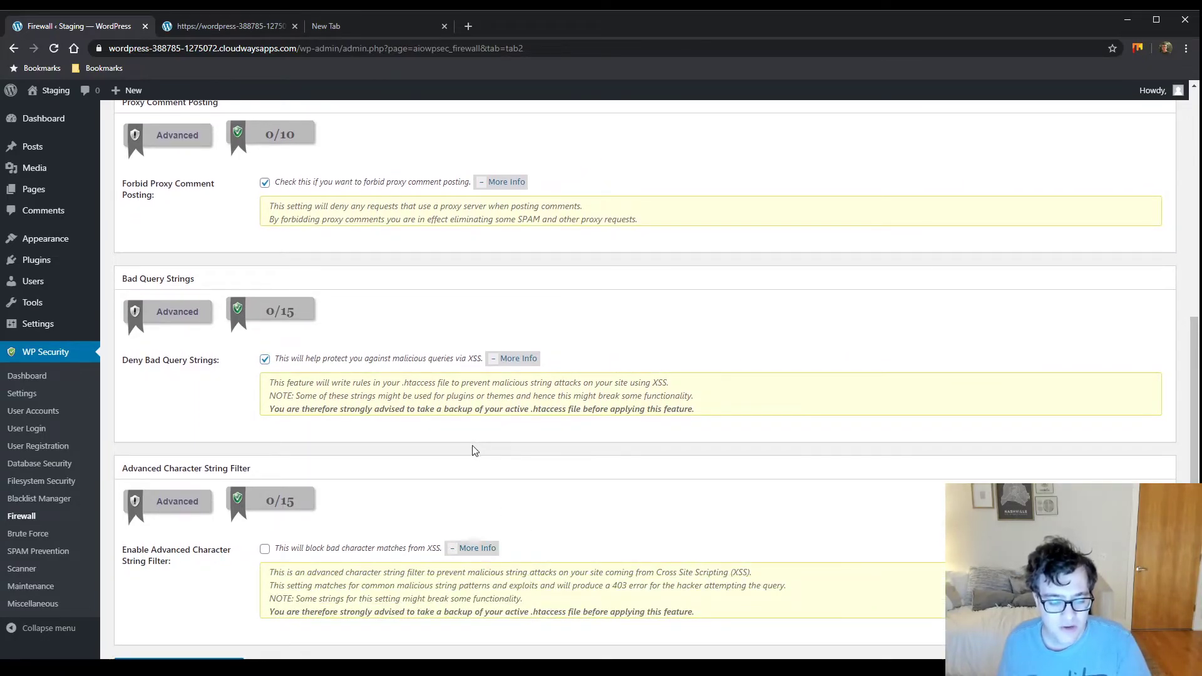
scroll(473, 445, down, 1)
drag(279, 514, 668, 525)
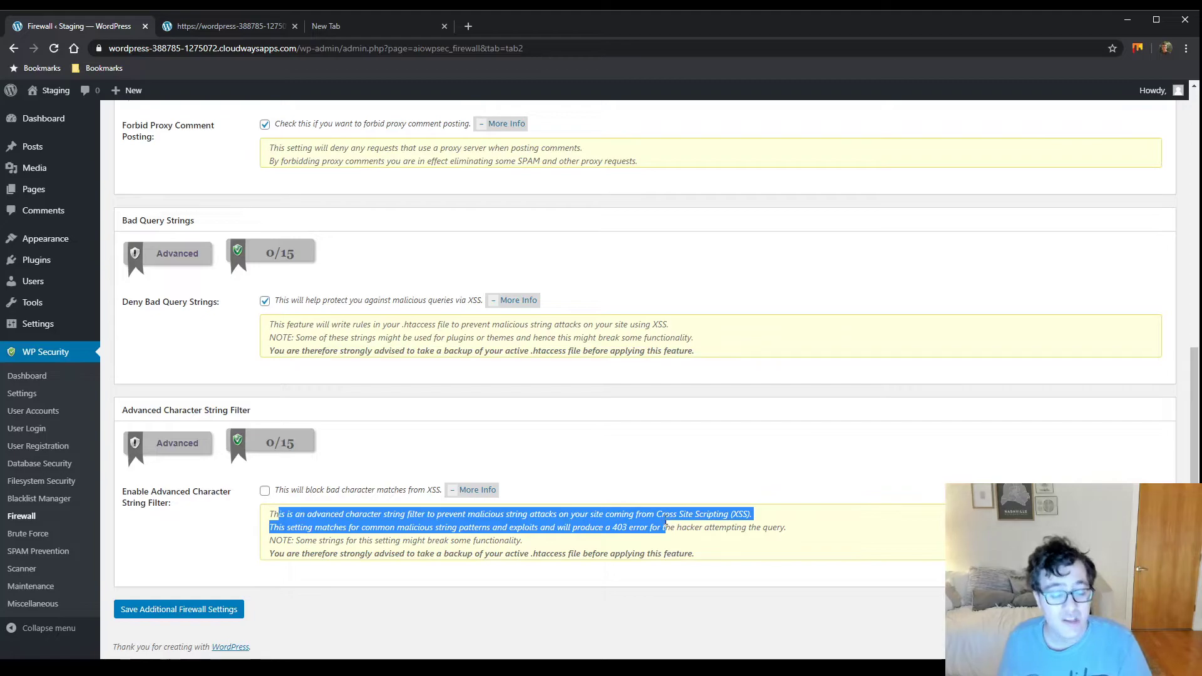
click(526, 541)
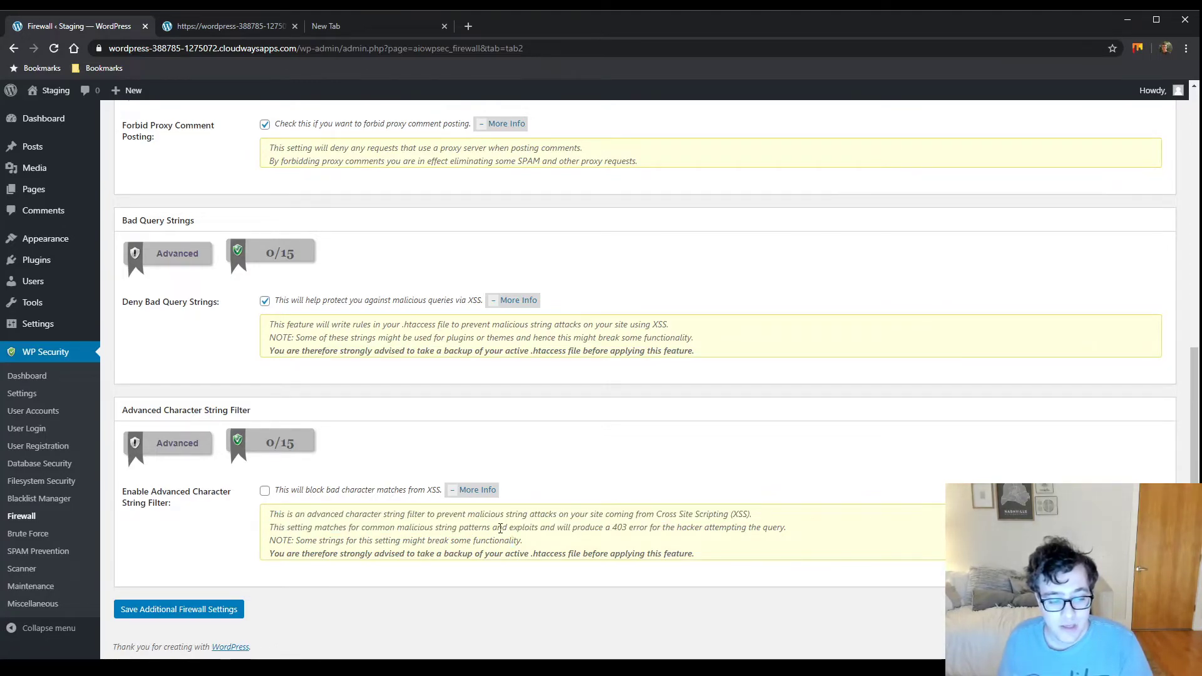
triple_click(501, 527)
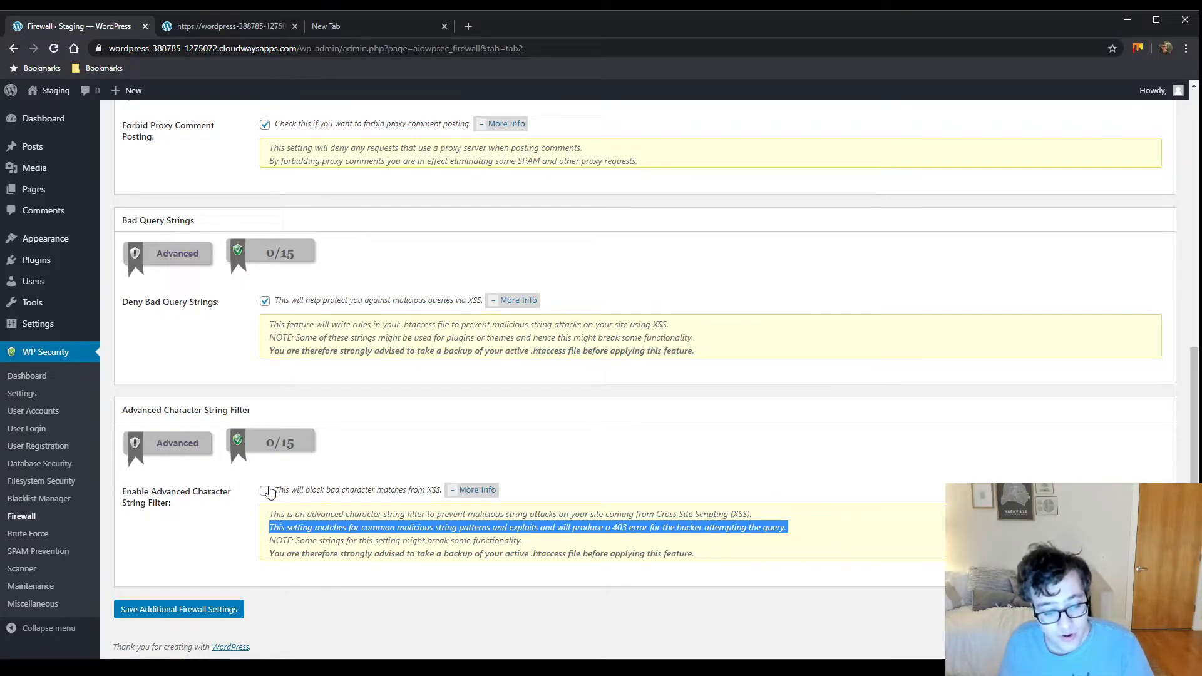
drag(318, 541, 518, 543)
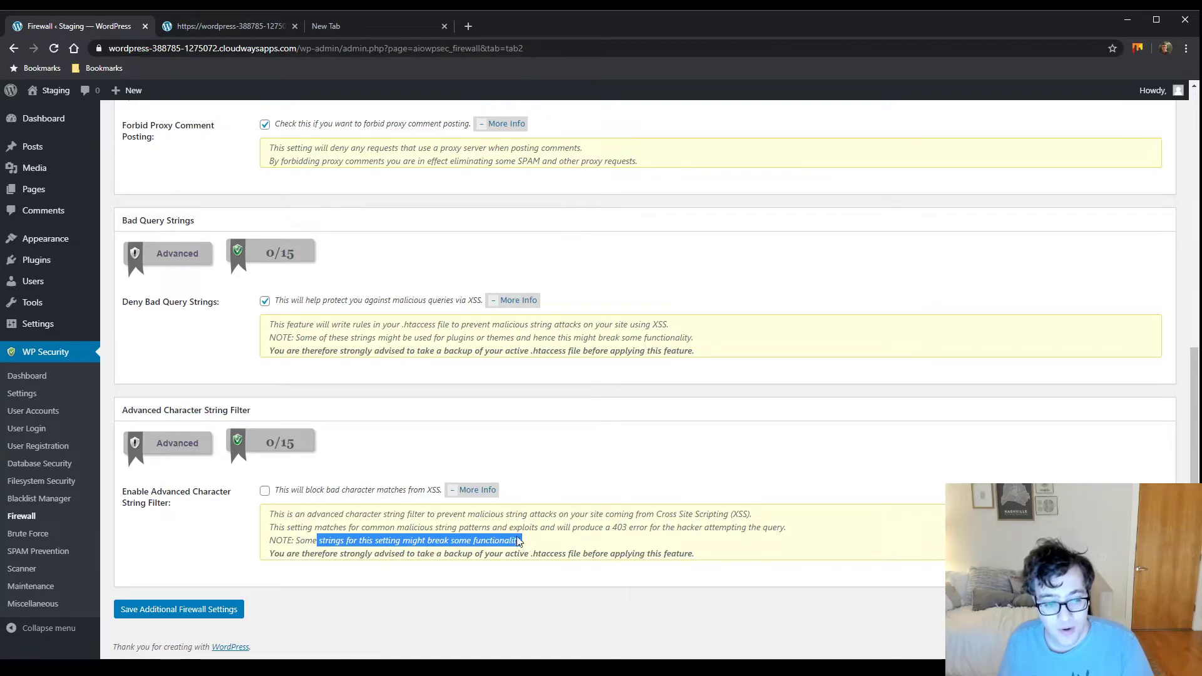
click(261, 494)
click(265, 492)
click(239, 609)
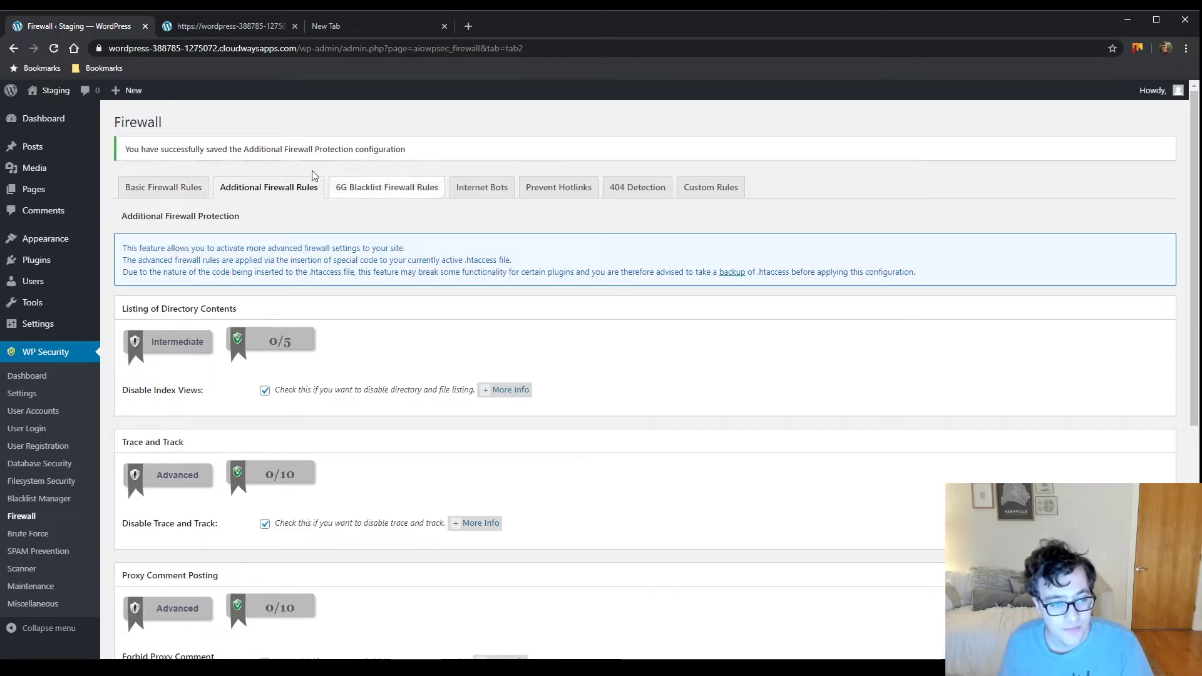
Reload the staging home page without /wp-content/, then open 6G Blacklist Firewall Rules
click(204, 24)
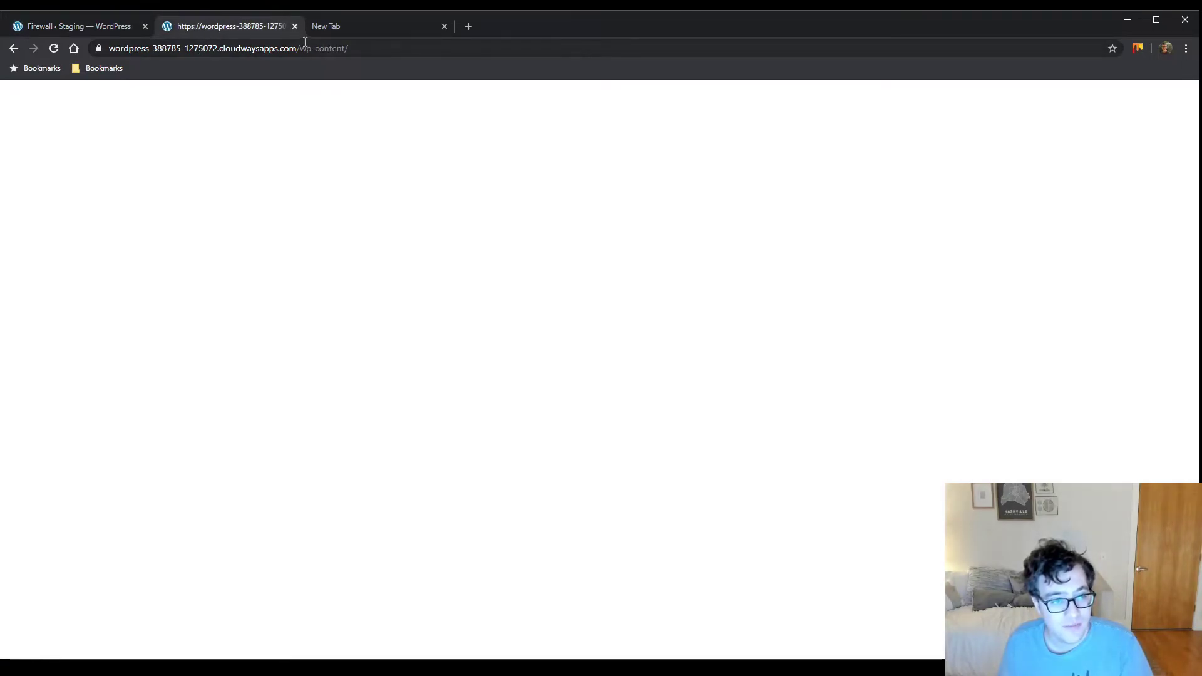
key(BackSpace)
key(BackSpace)
key(BackSpace)
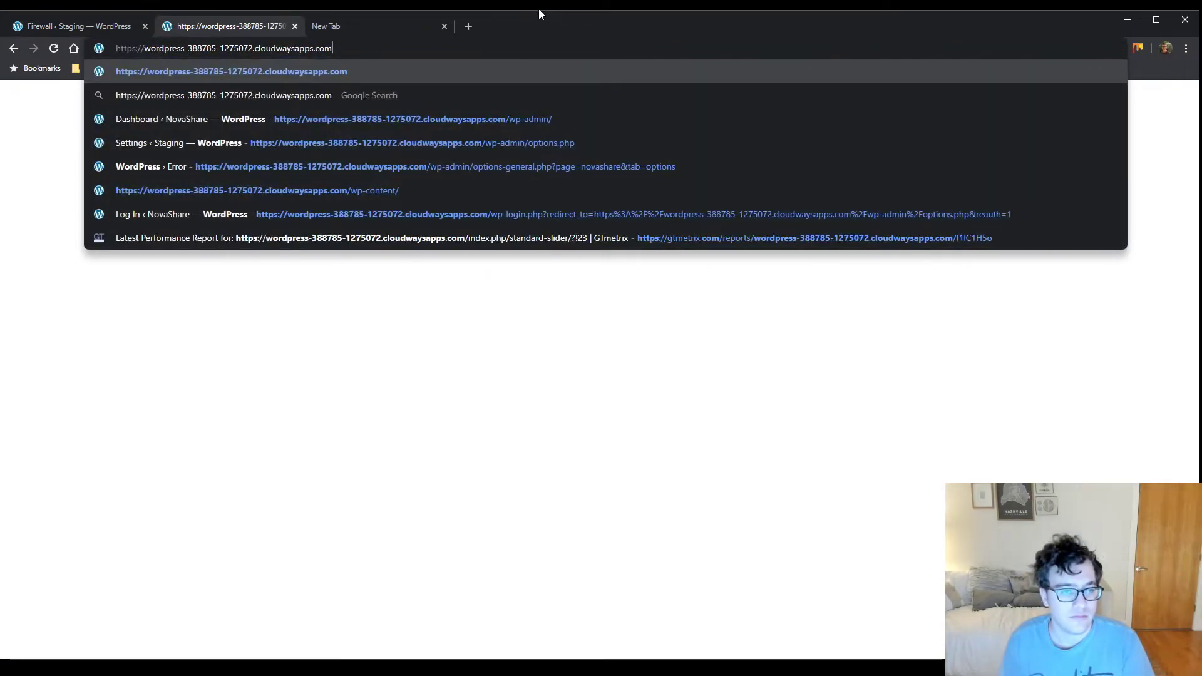
key(Return)
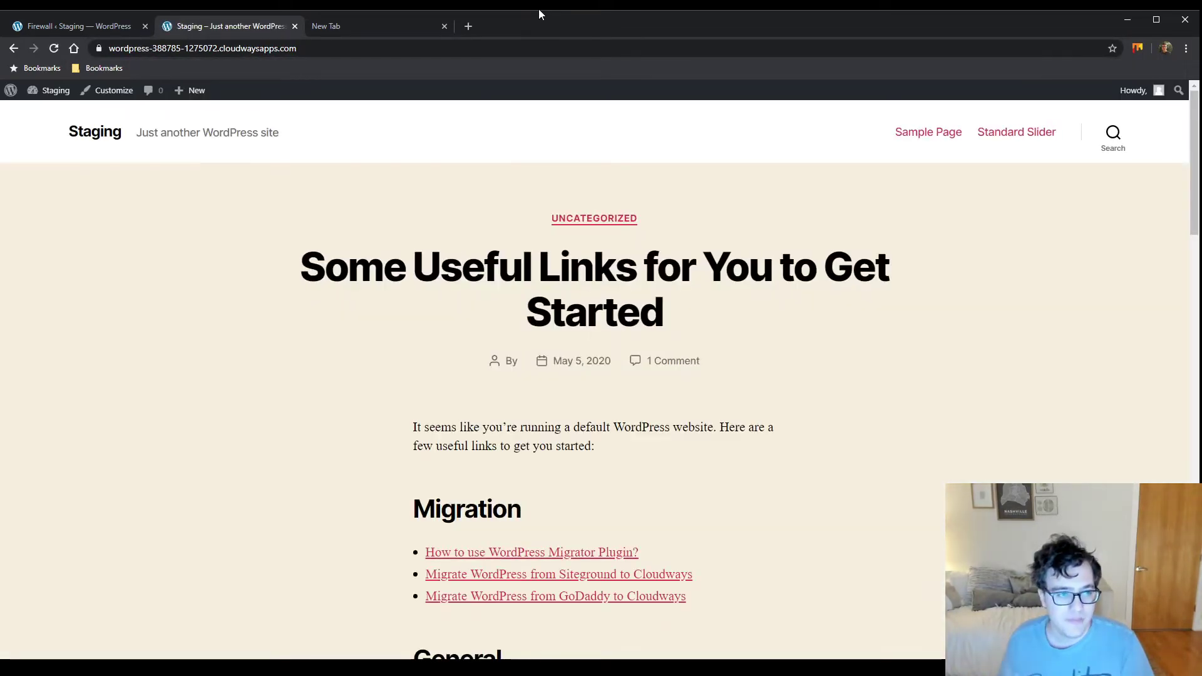
click(137, 26)
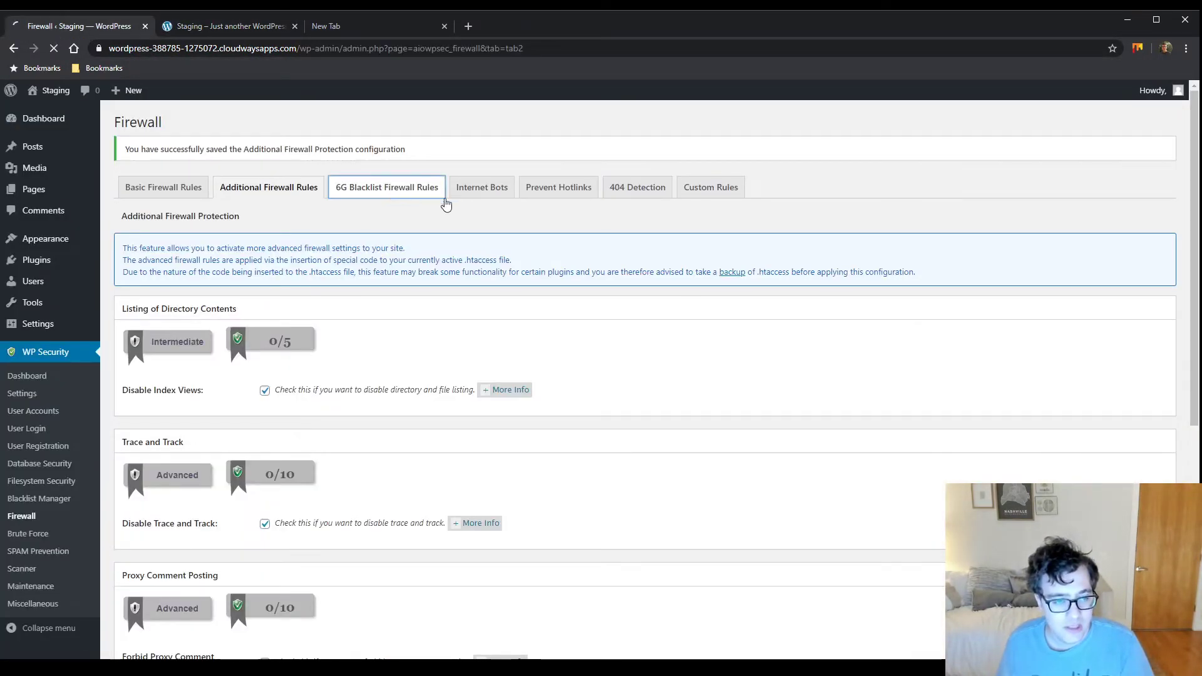
click(423, 198)
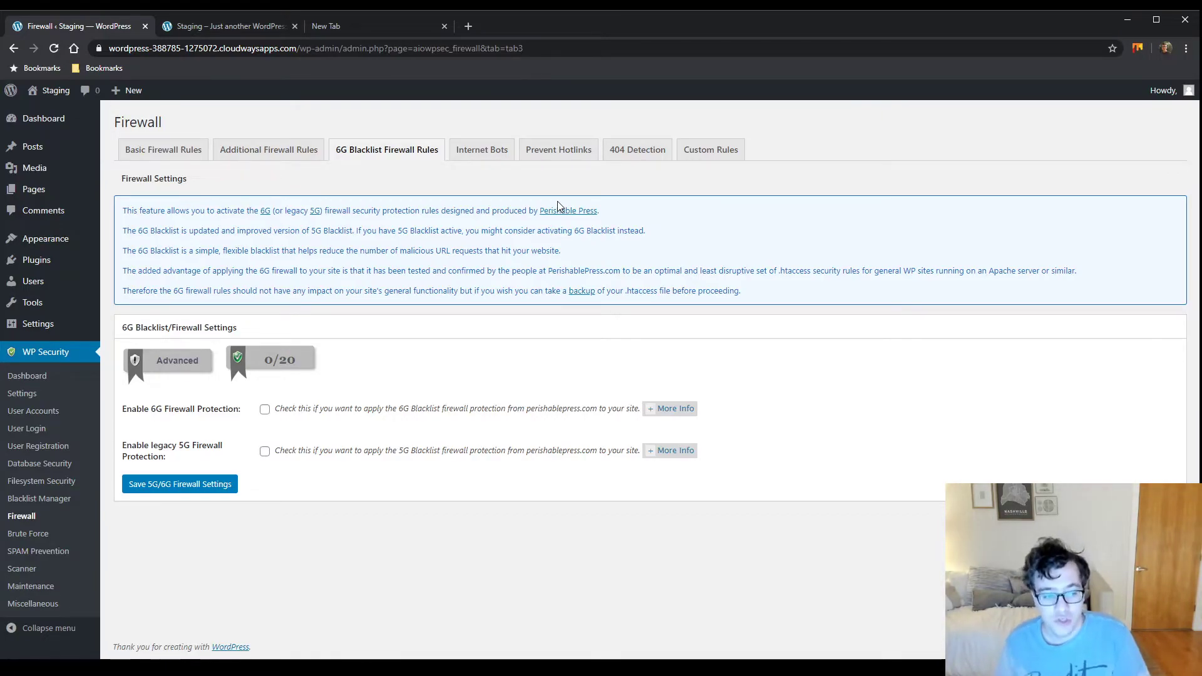
Enable 6G firewall protection, save the 5G/6G settings, and go to Internet Bots
click(264, 411)
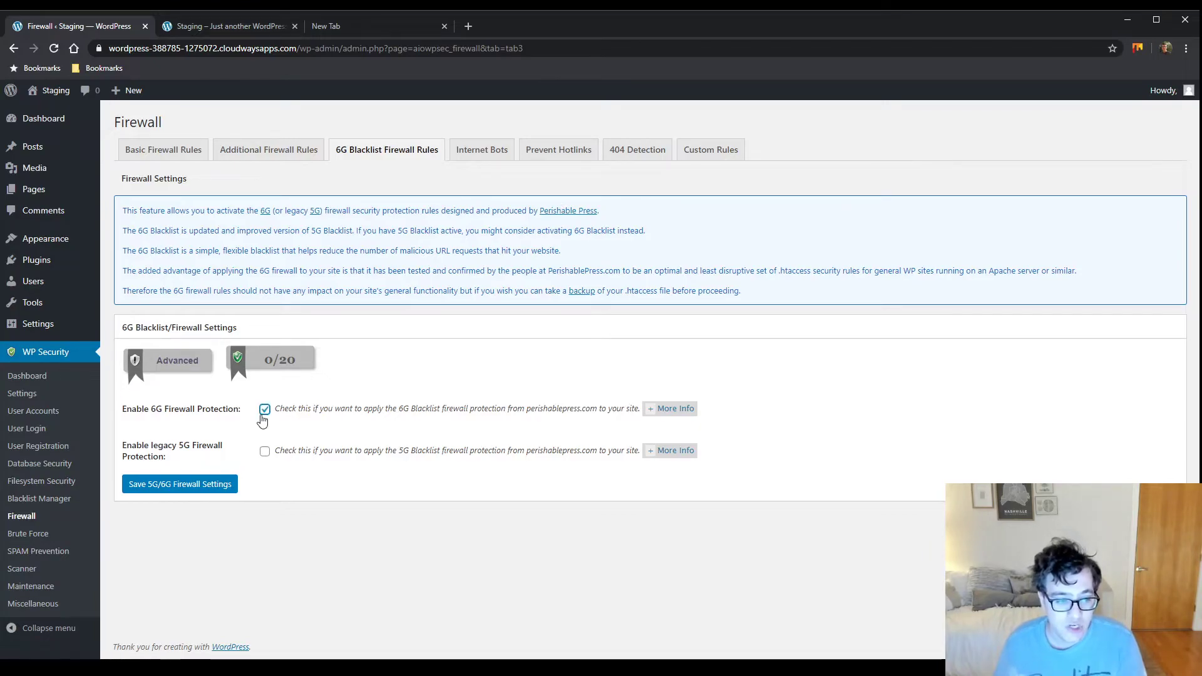
click(232, 494)
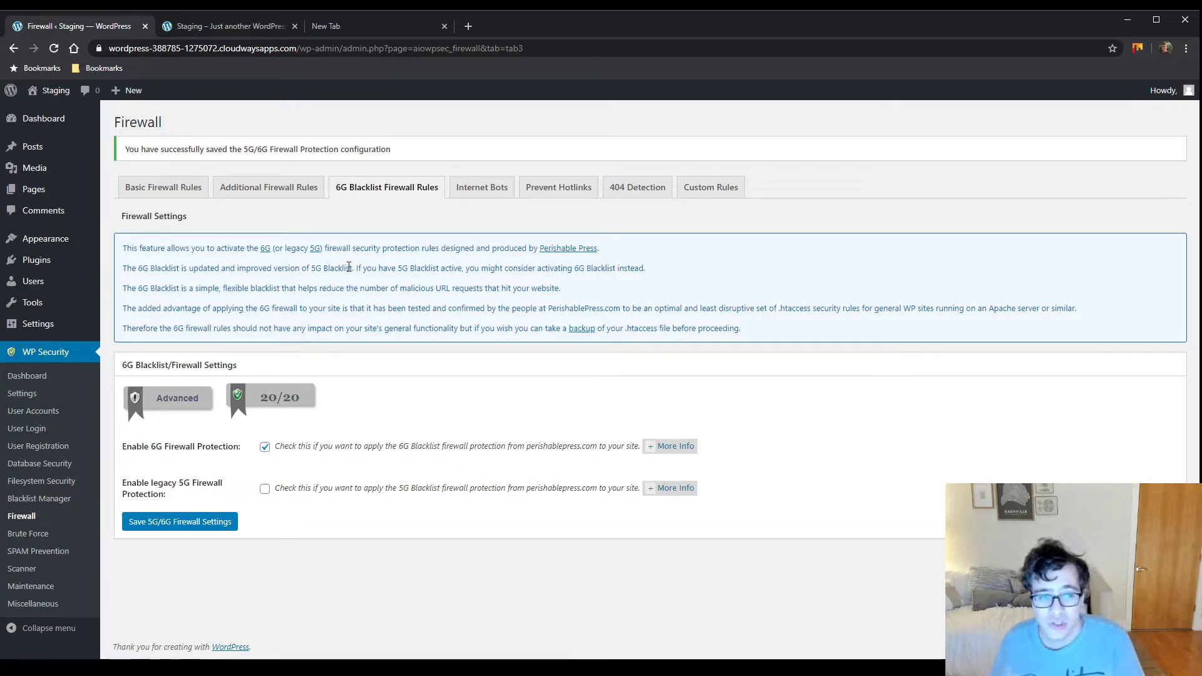
click(493, 188)
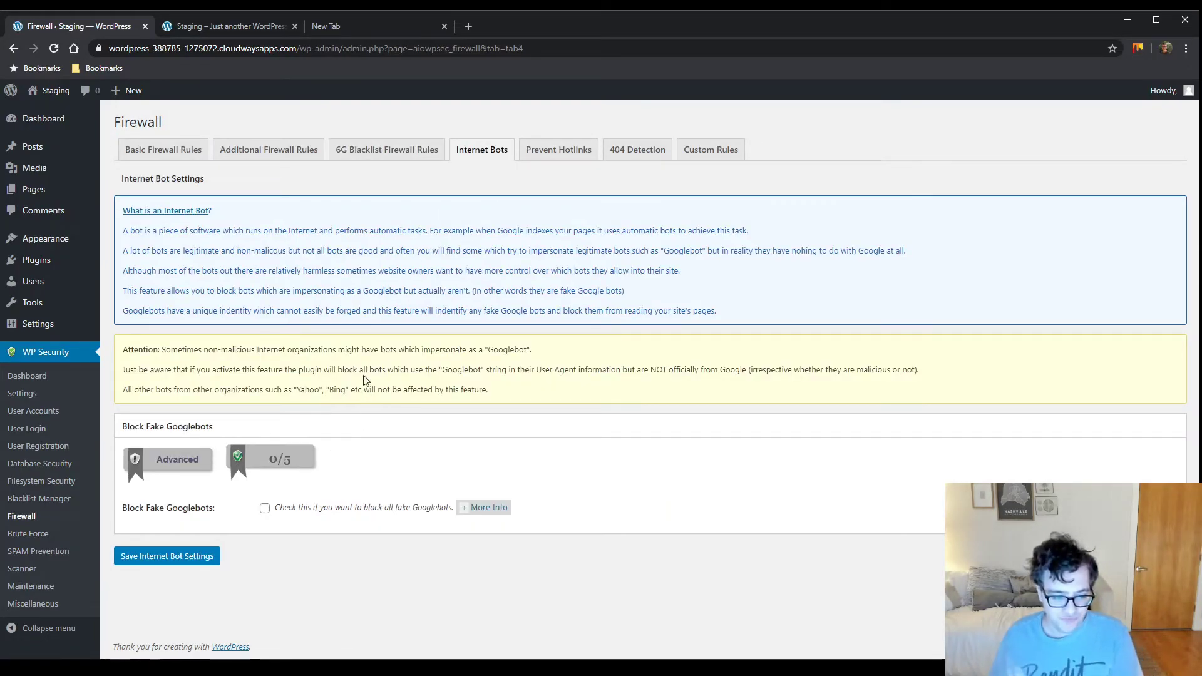
Turn on Block Fake Googlebots, save the internet bot settings, and go to Prevent Hotlinks
click(264, 509)
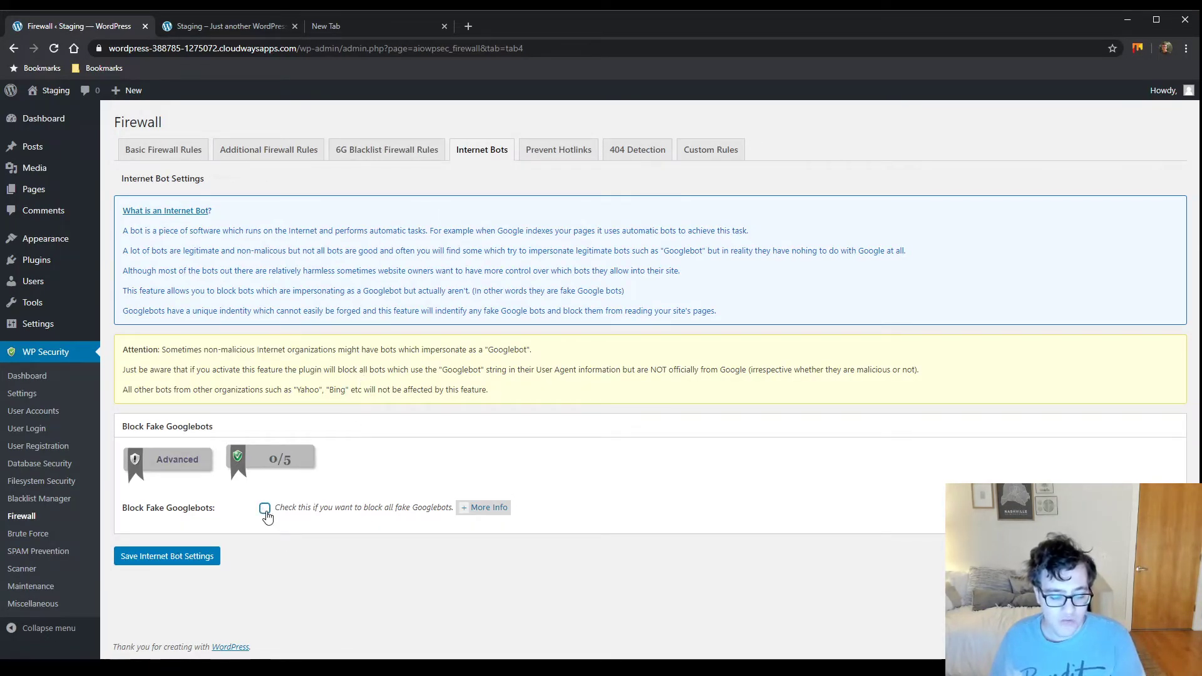
click(211, 555)
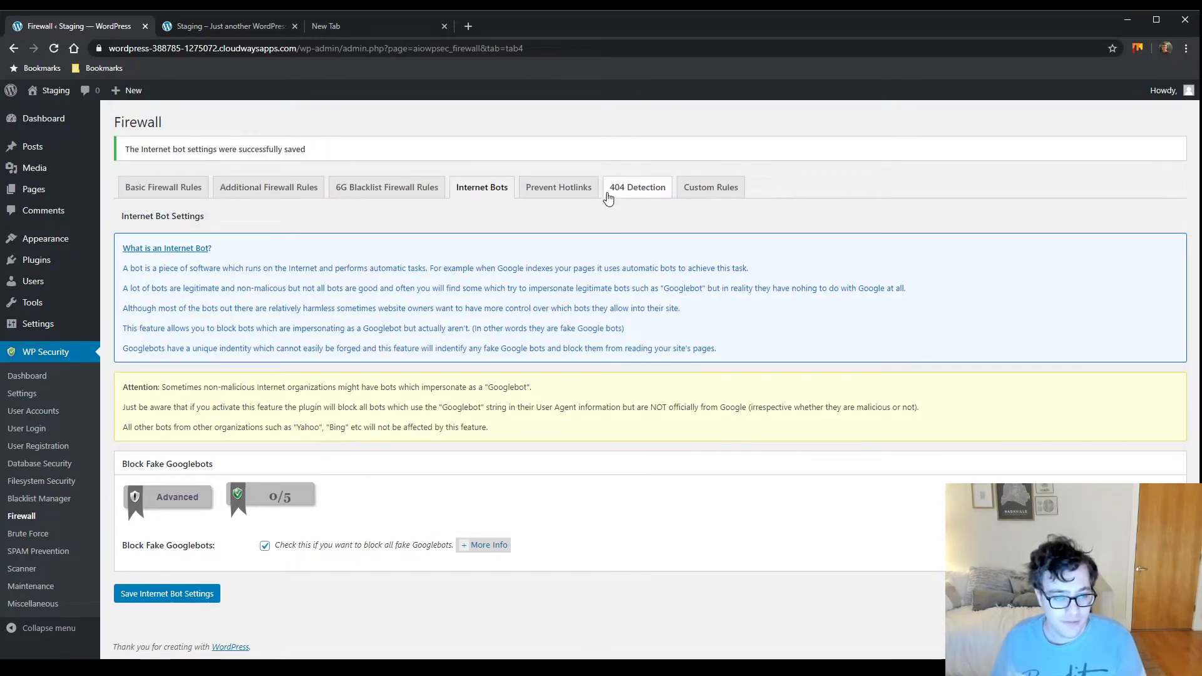
click(567, 195)
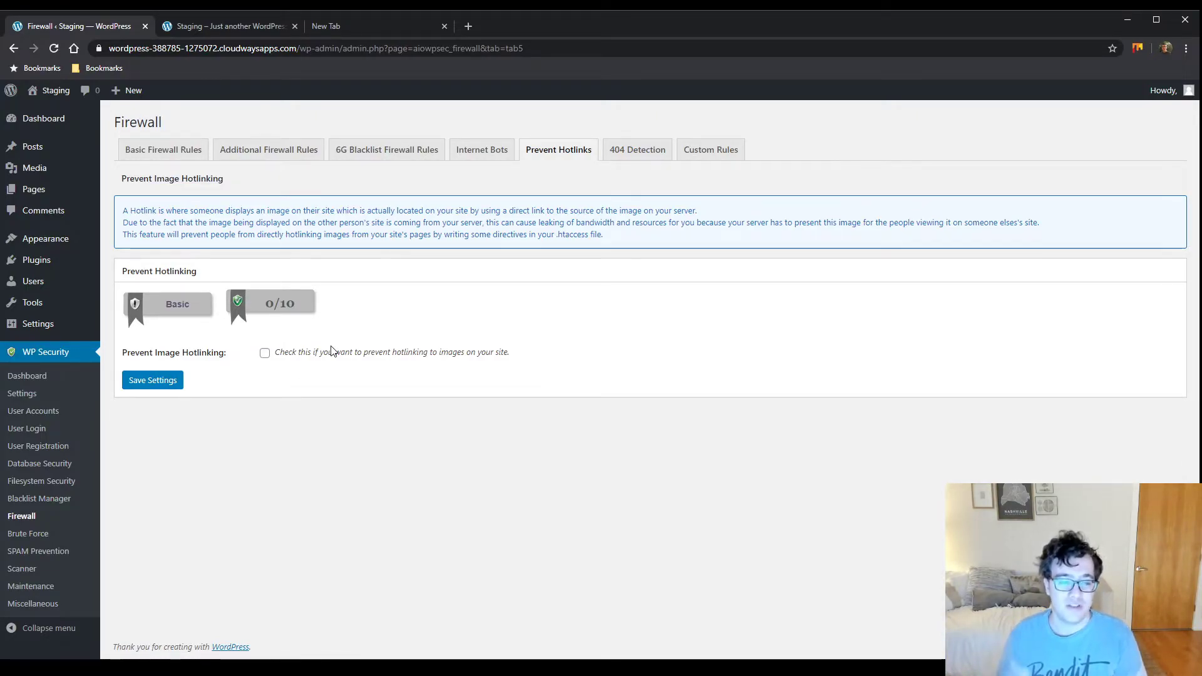
Leave Prevent Image Hotlinking unchecked, then move to the 404 Detection settings
click(265, 354)
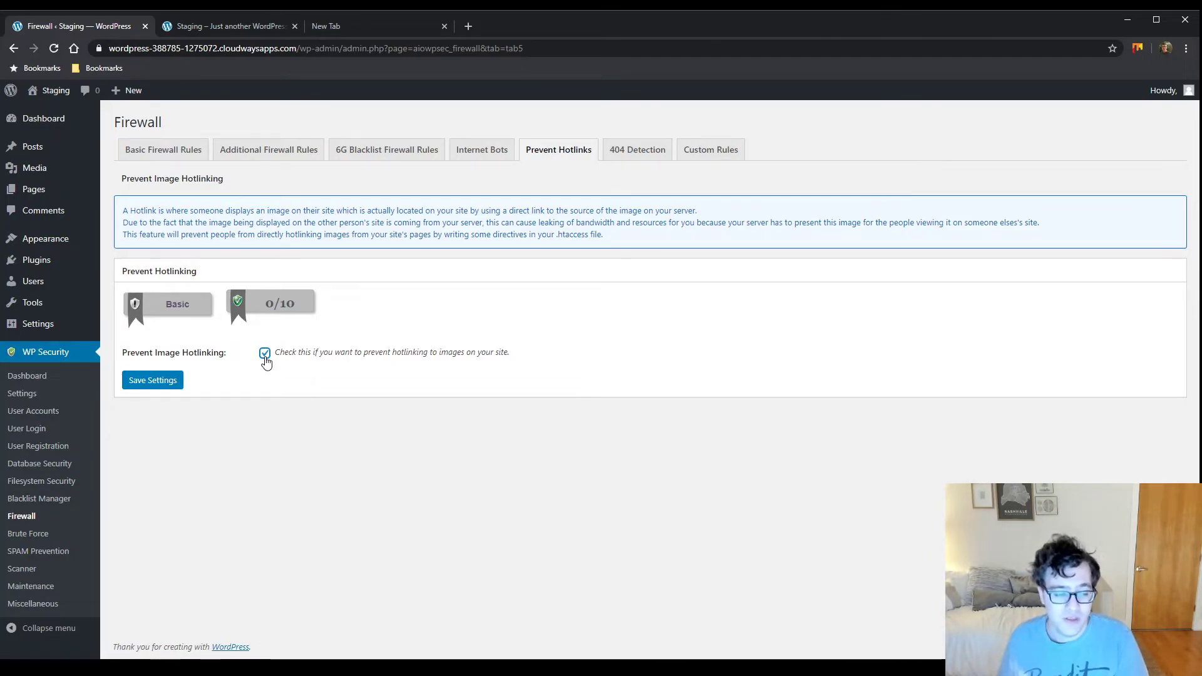
click(265, 354)
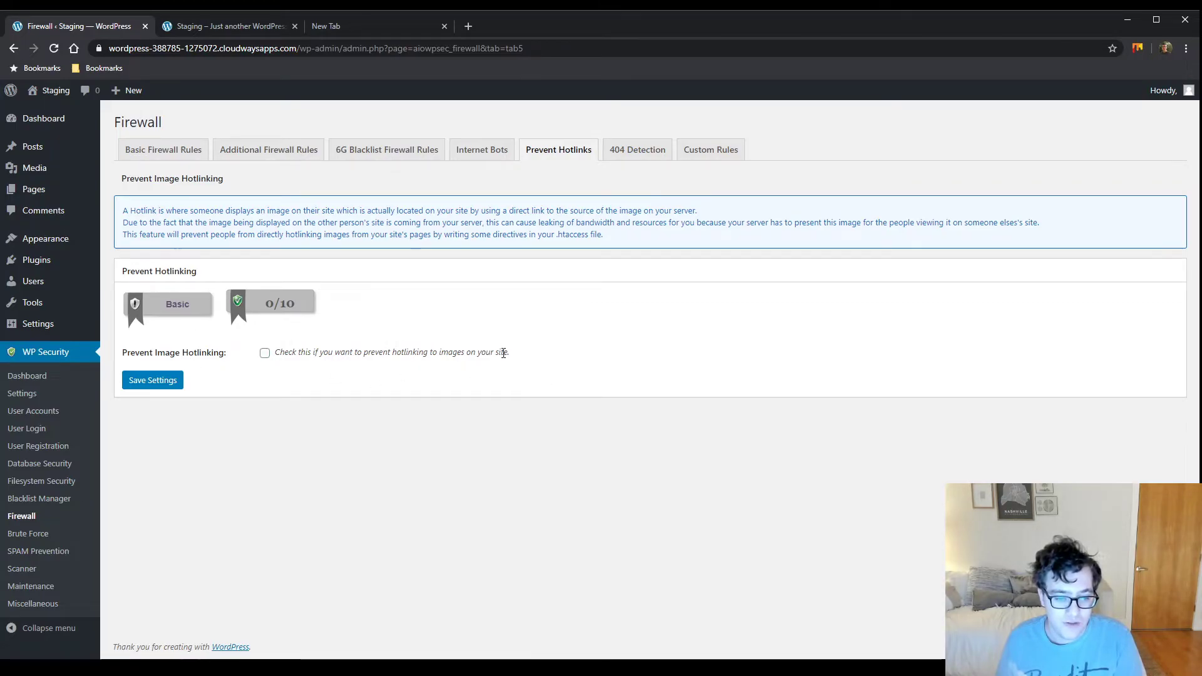
click(642, 153)
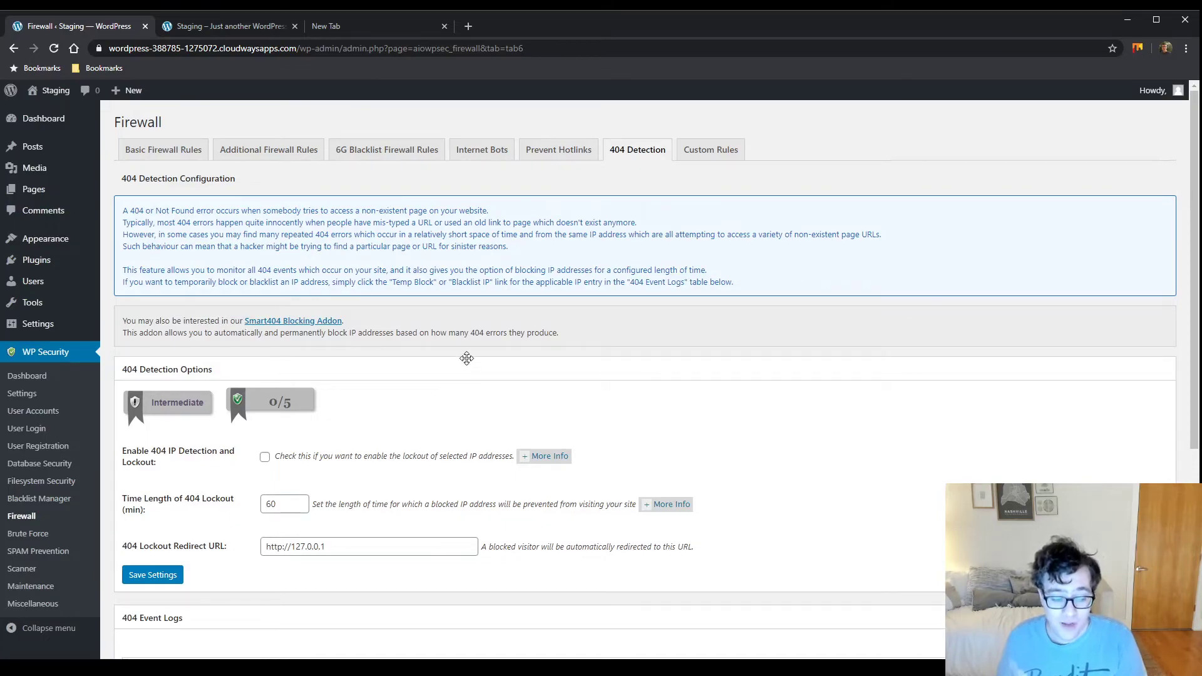
Review the 404 Detection options without changes, then switch to the Custom Rules tab
scroll(476, 363, down, 3)
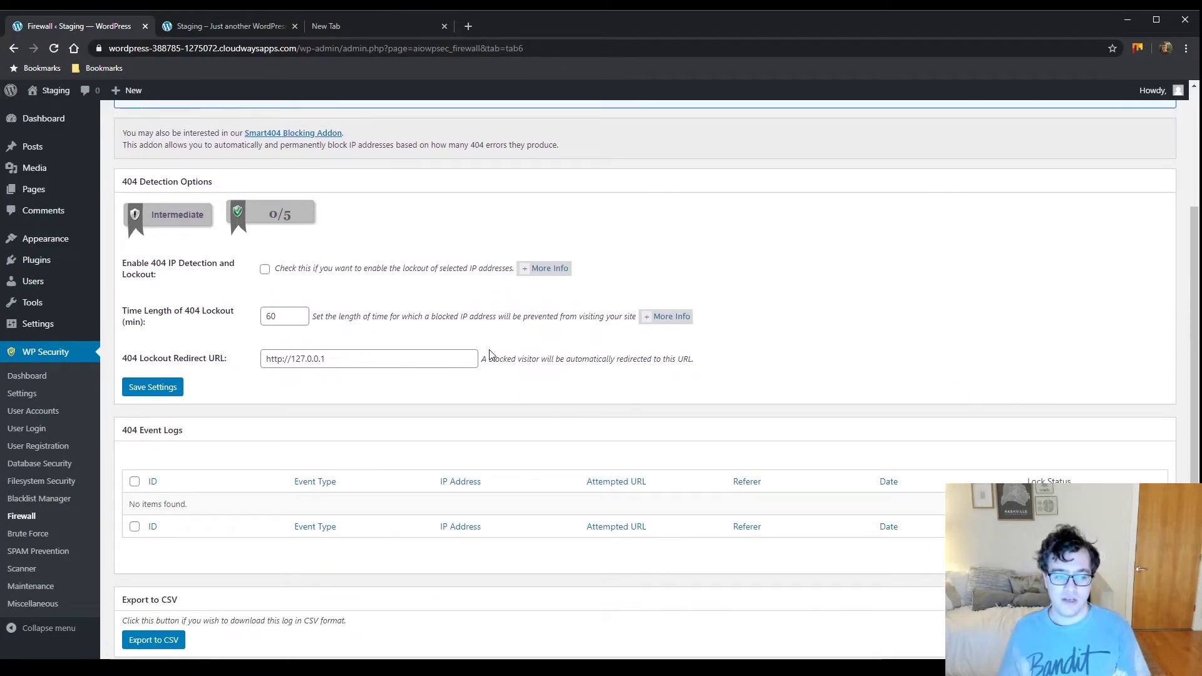
scroll(490, 355, up, 3)
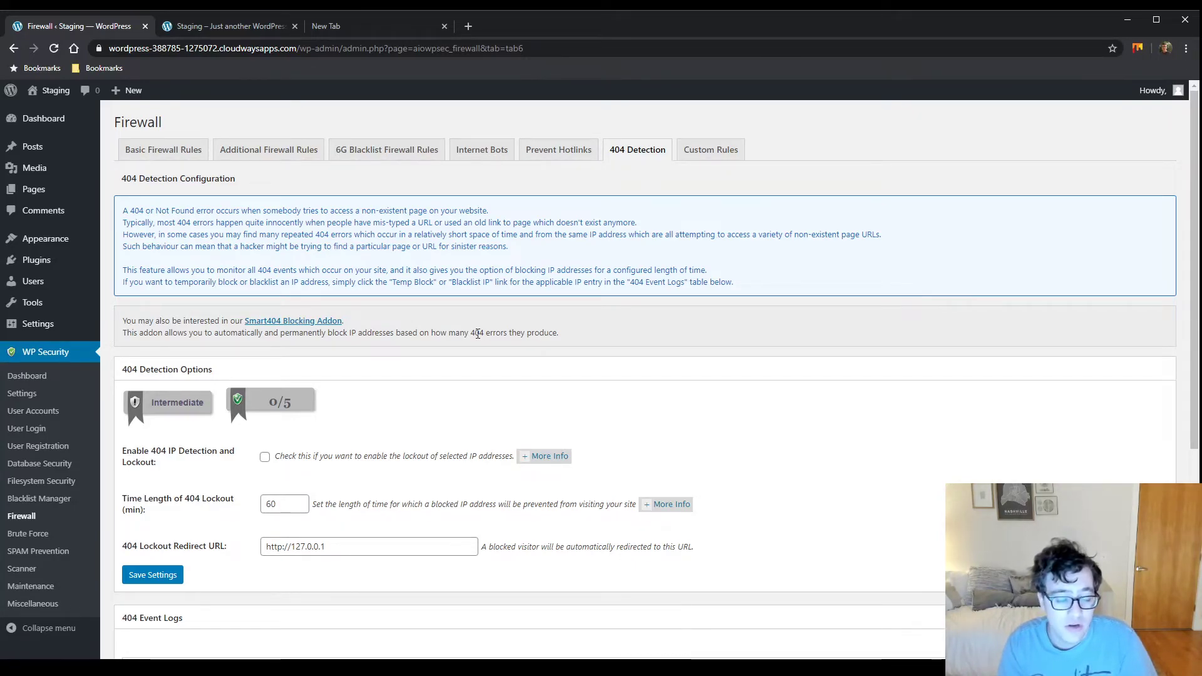
click(720, 157)
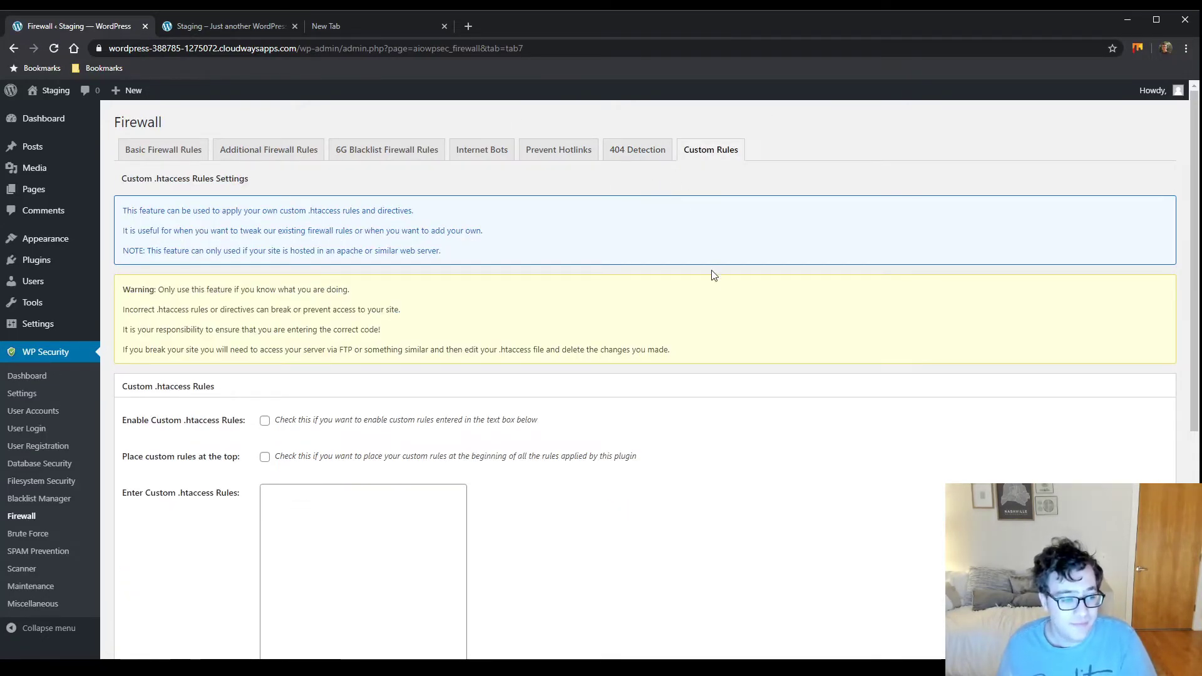
Look over Custom Rules with .htaccess rules left off, then go to Brute Force
scroll(670, 222, down, 2)
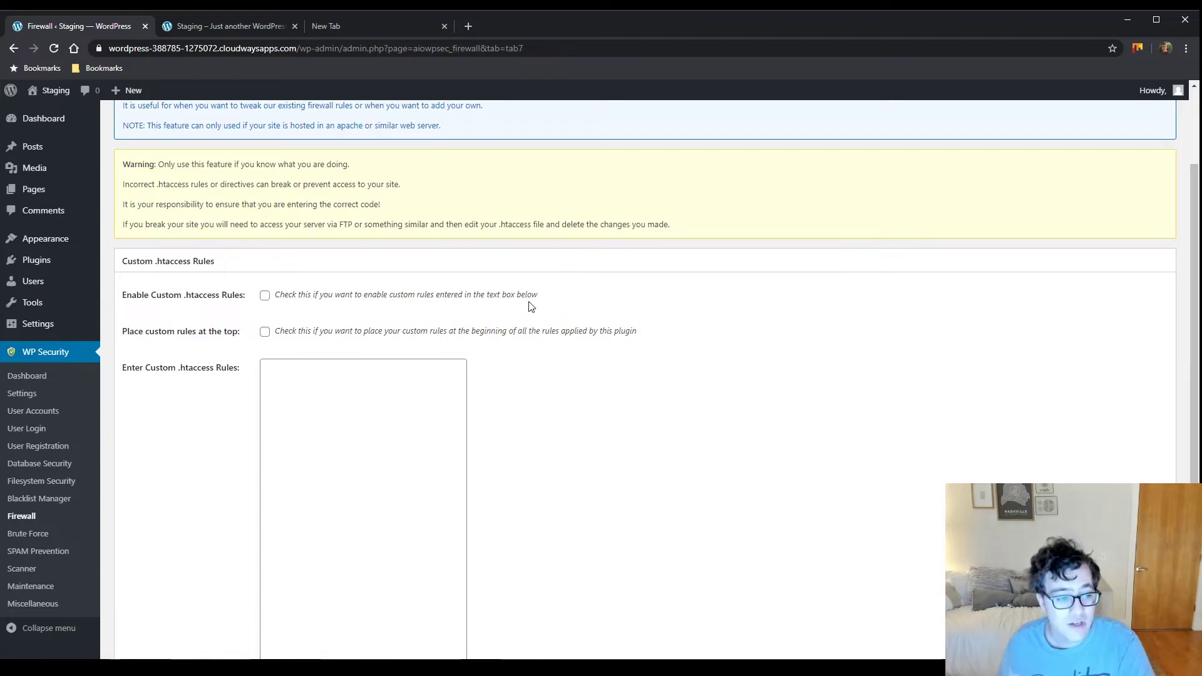
scroll(432, 354, down, 3)
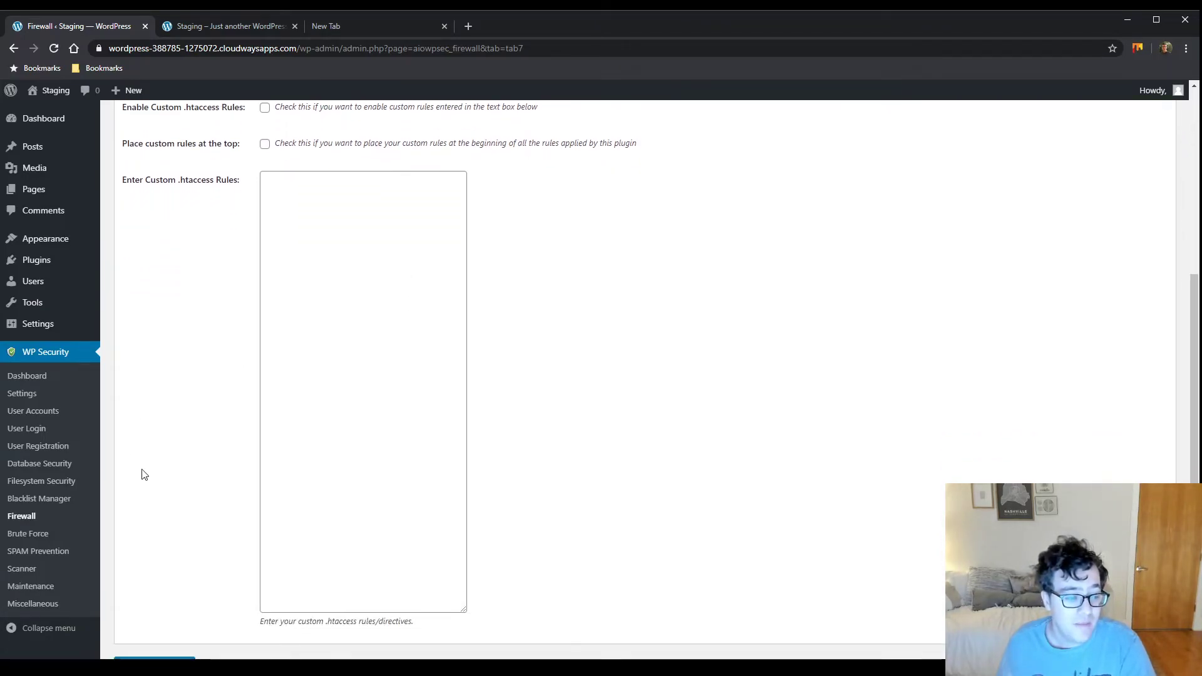
click(39, 534)
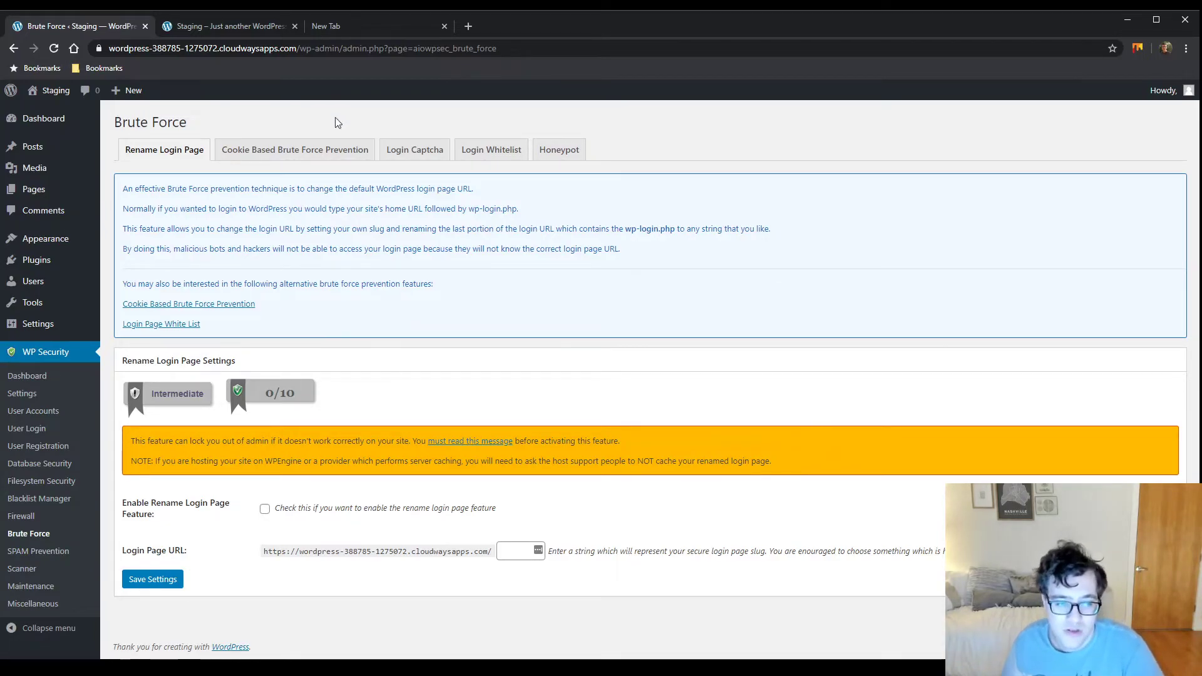
On Cookie Based Brute Force Prevention, enable attack prevention and run the cookie test
click(327, 153)
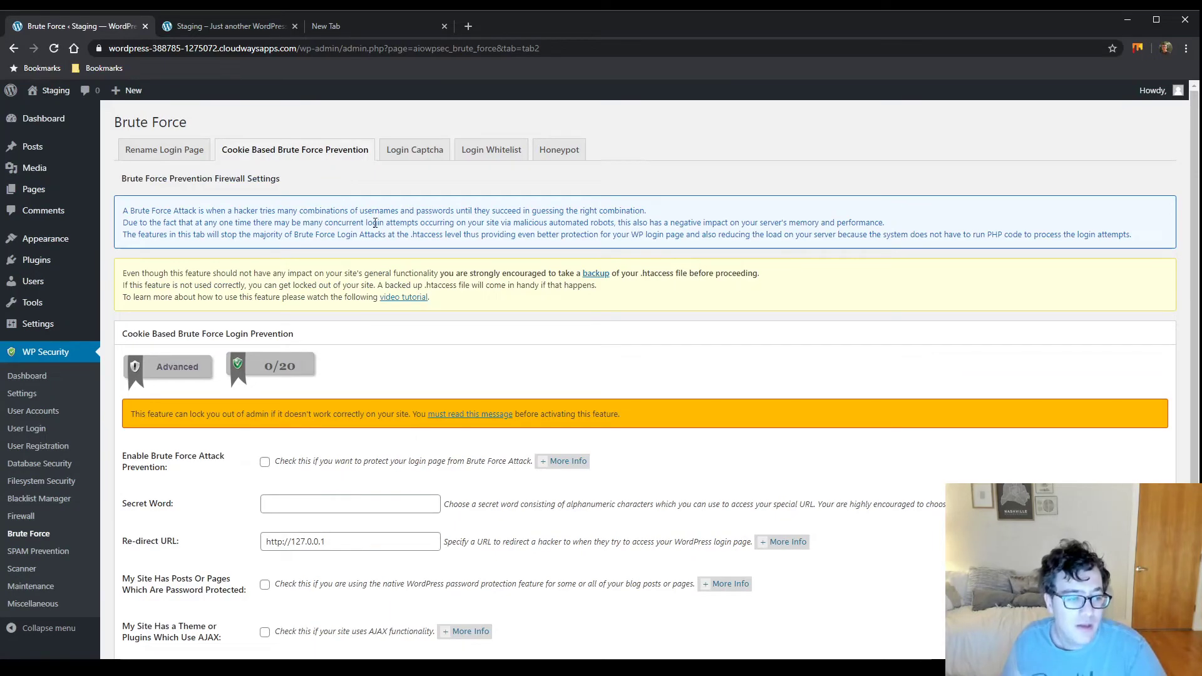
scroll(291, 371, down, 2)
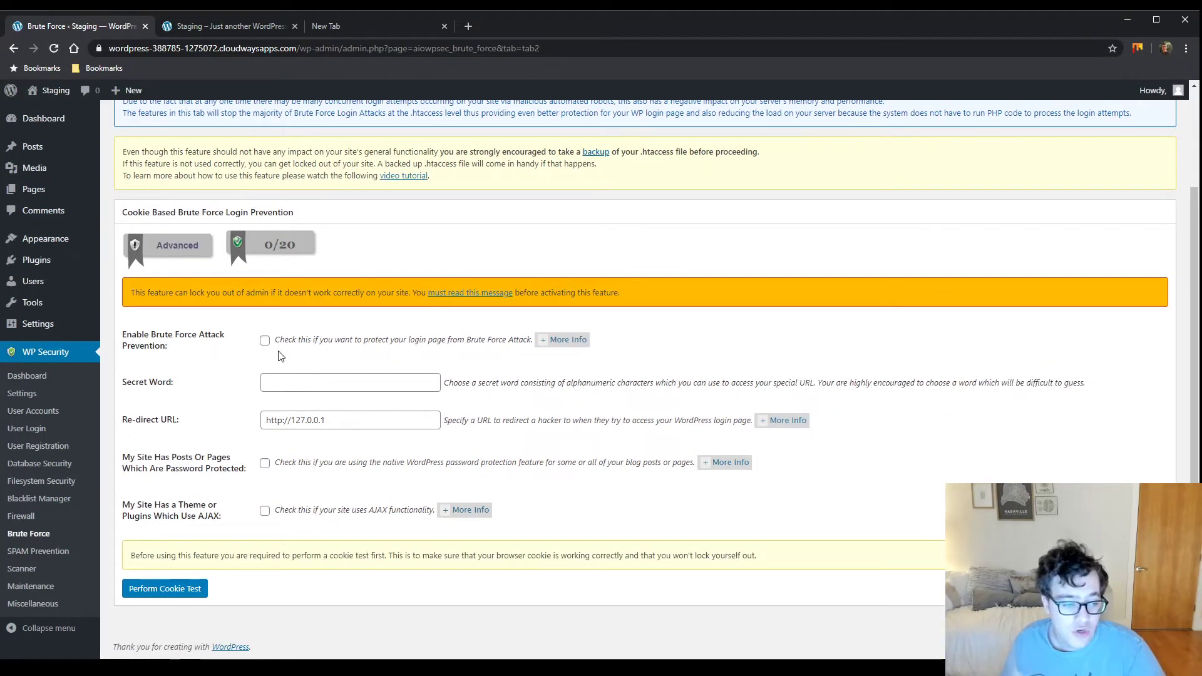
click(268, 344)
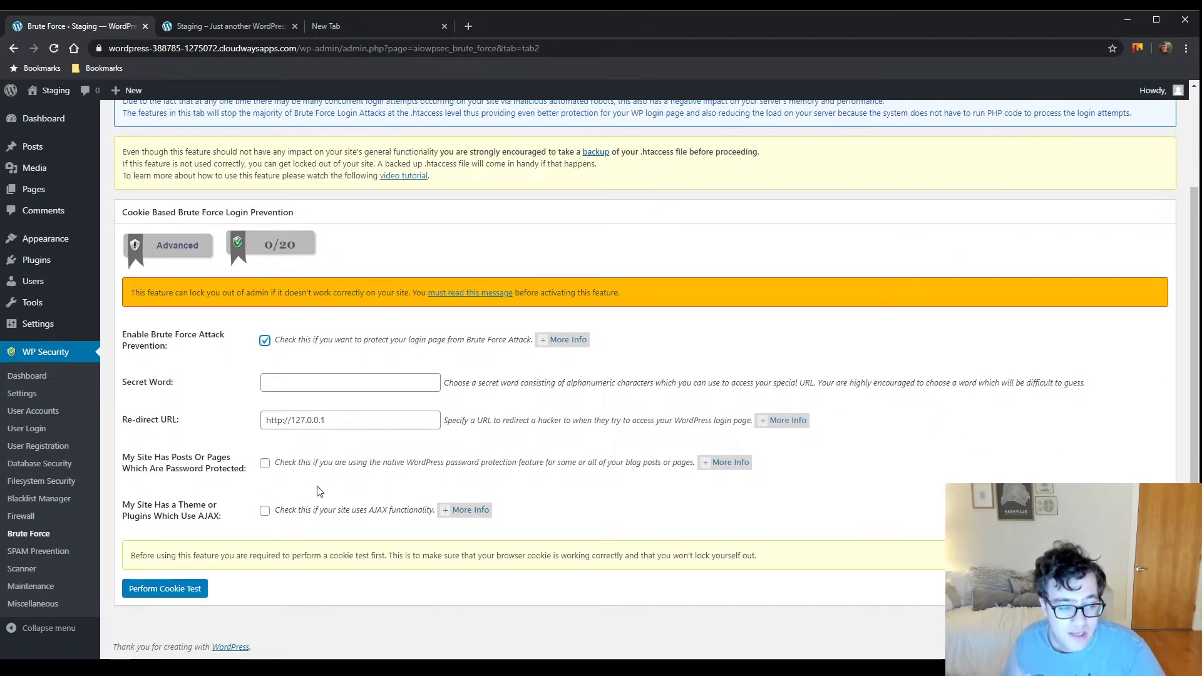
drag(232, 517, 155, 501)
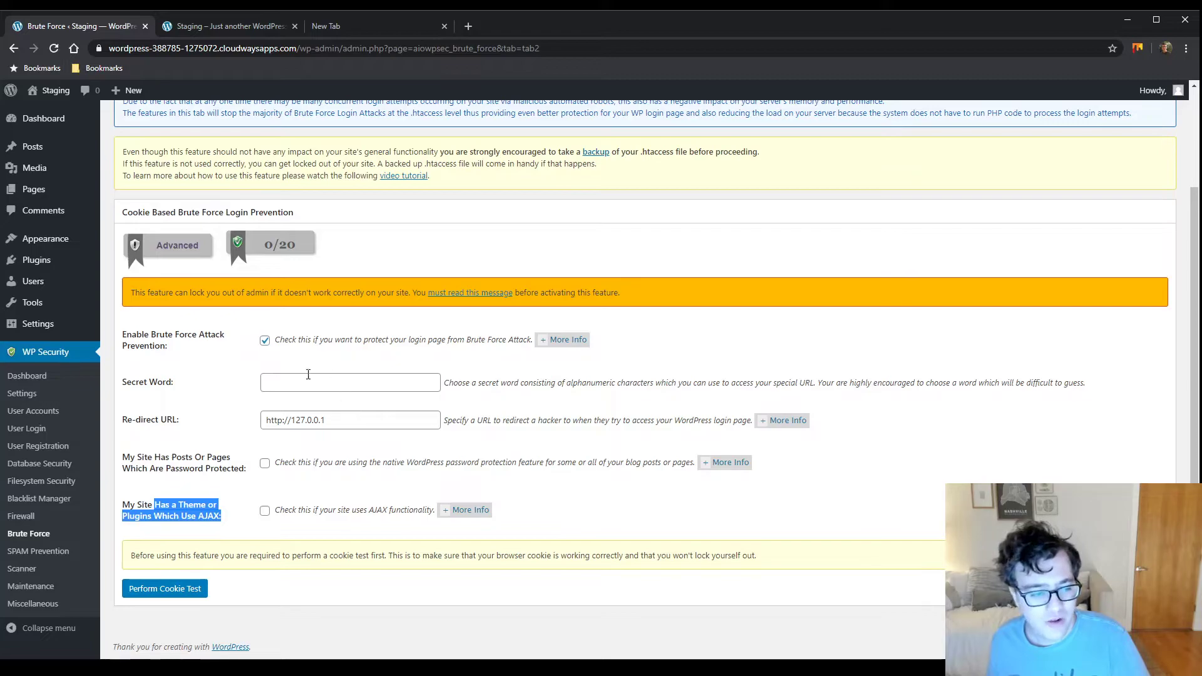
scroll(269, 350, up, 2)
scroll(254, 496, down, 2)
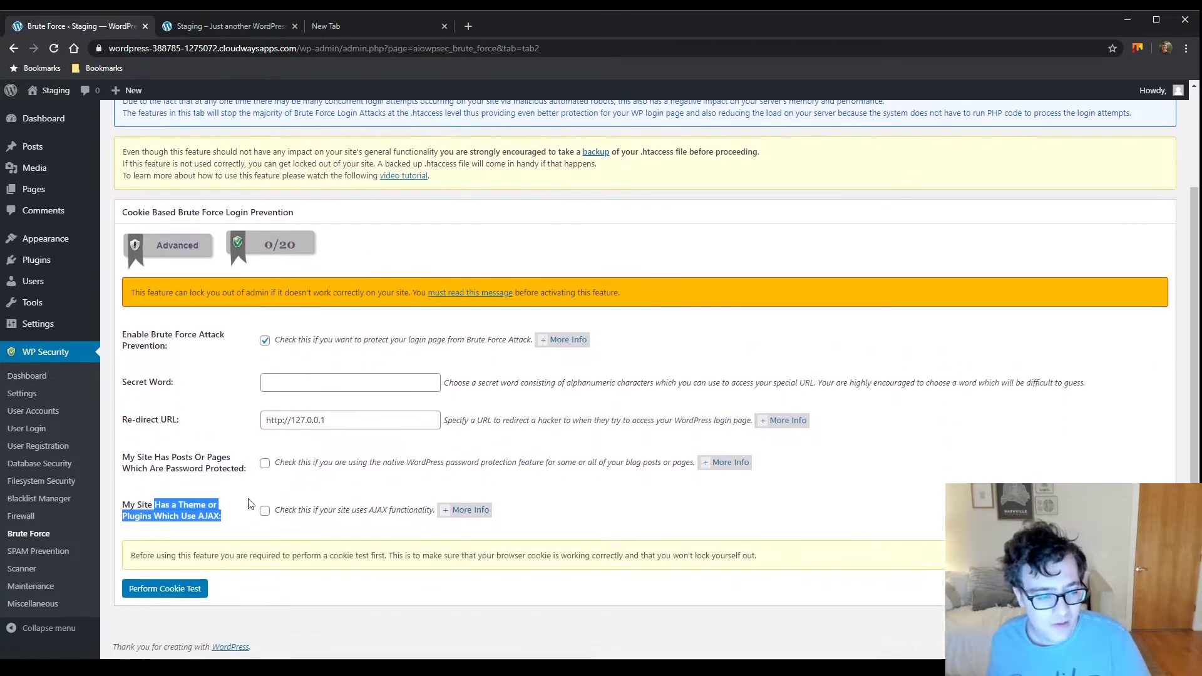
click(165, 588)
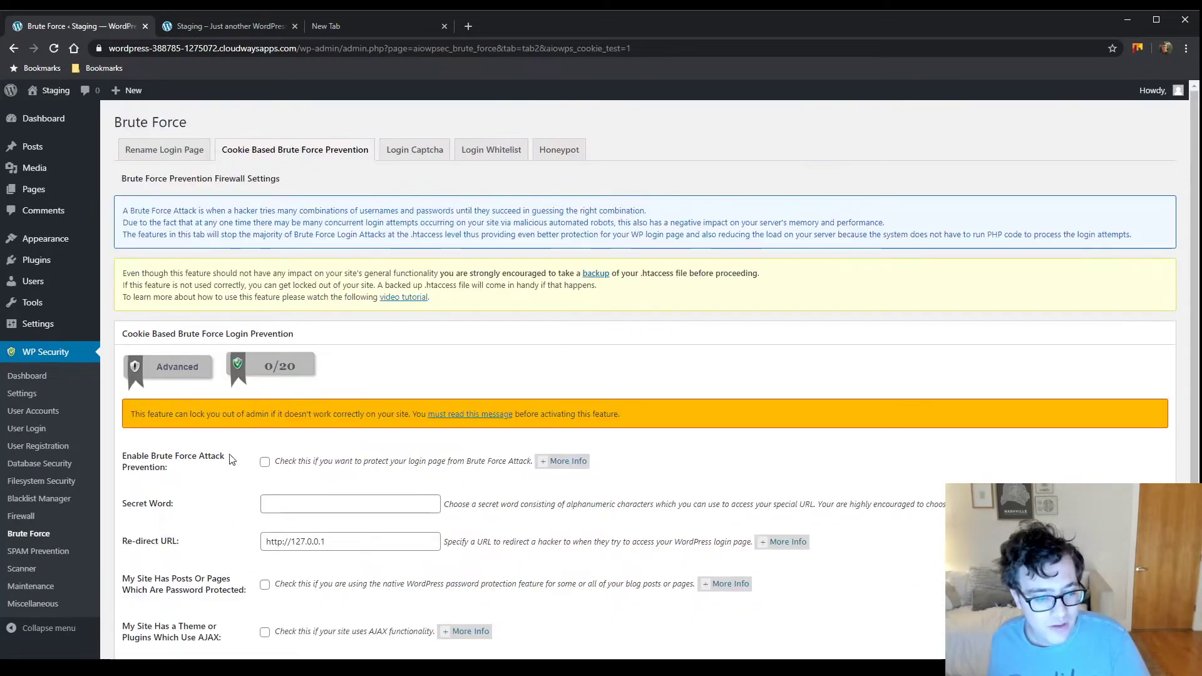
Point out the video tutorial notice and .htaccess backup warning, then switch to Login Captcha
drag(174, 297, 313, 314)
drag(379, 297, 426, 312)
drag(330, 285, 445, 285)
click(462, 315)
click(410, 151)
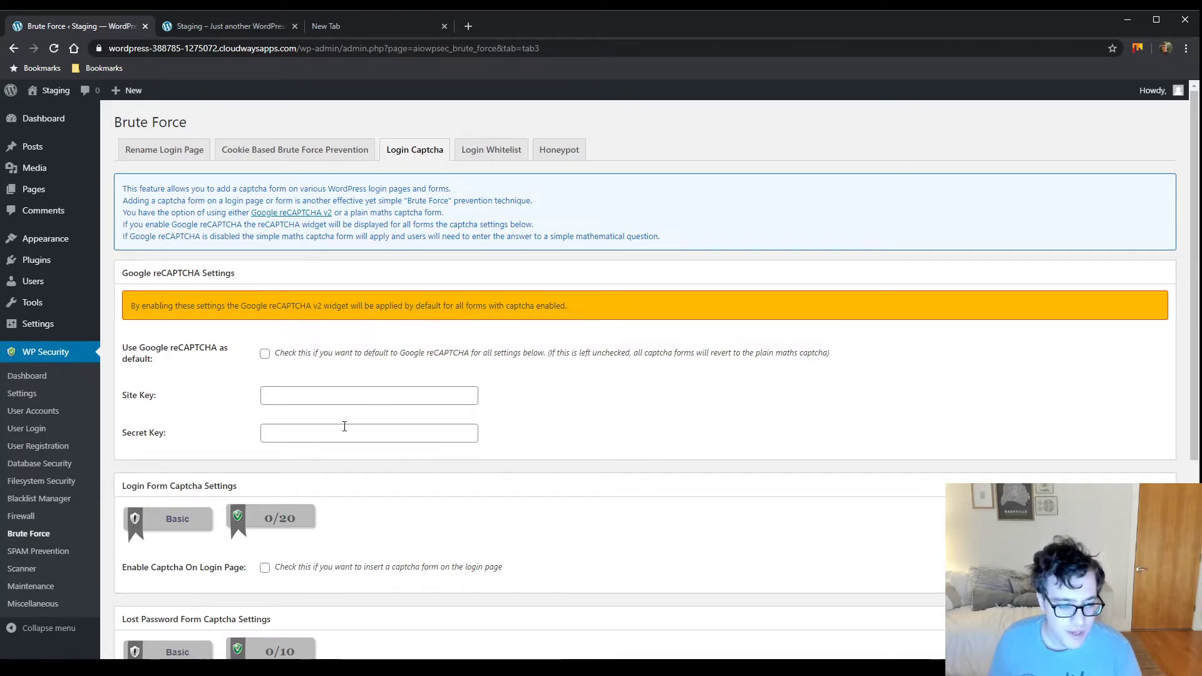
Enable captchas on the login page, lost password page and custom login forms, and save
scroll(344, 422, down, 3)
click(264, 381)
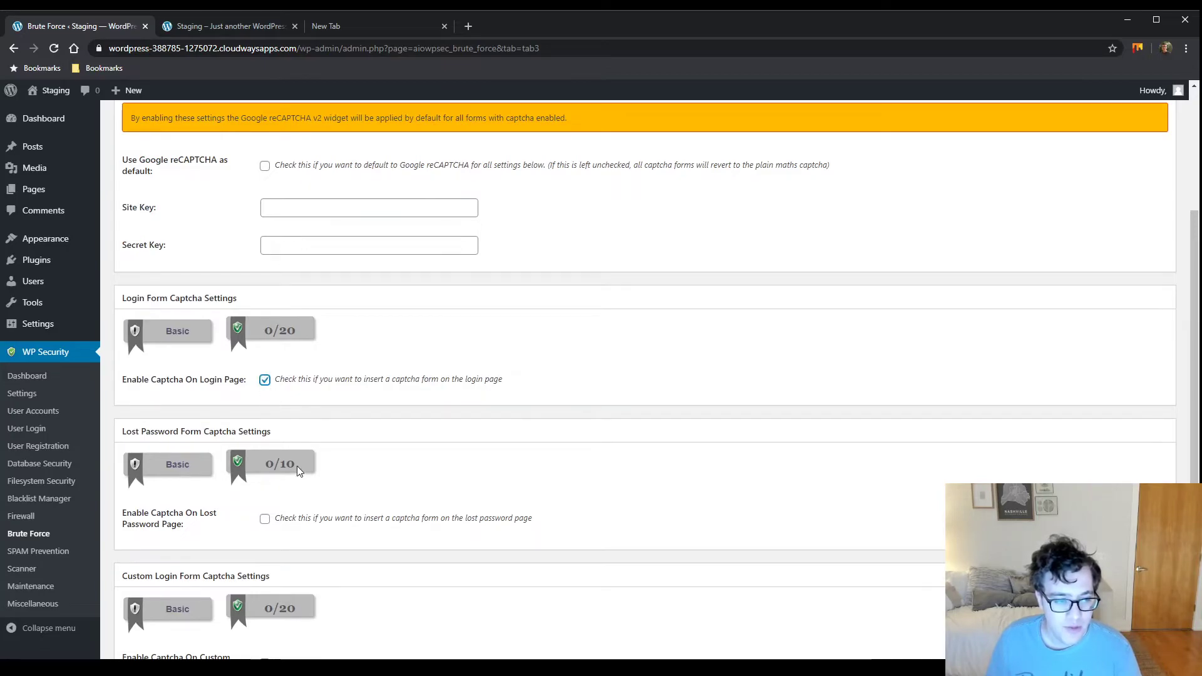
click(264, 524)
scroll(268, 529, down, 2)
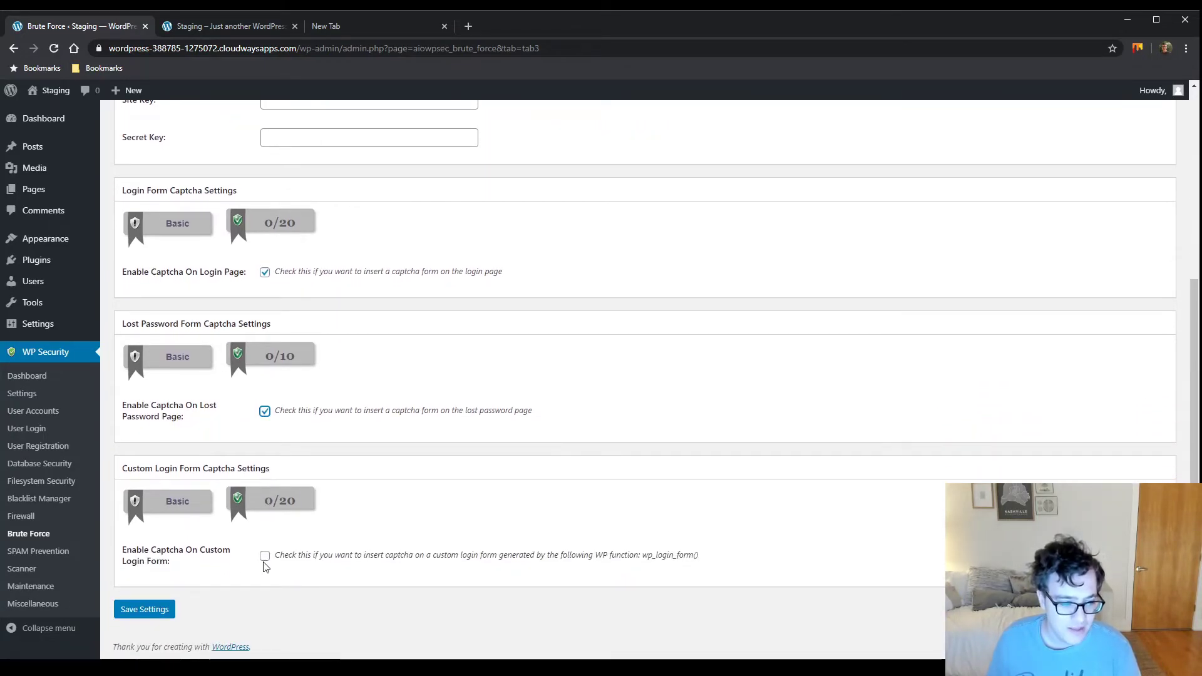
click(265, 557)
click(160, 610)
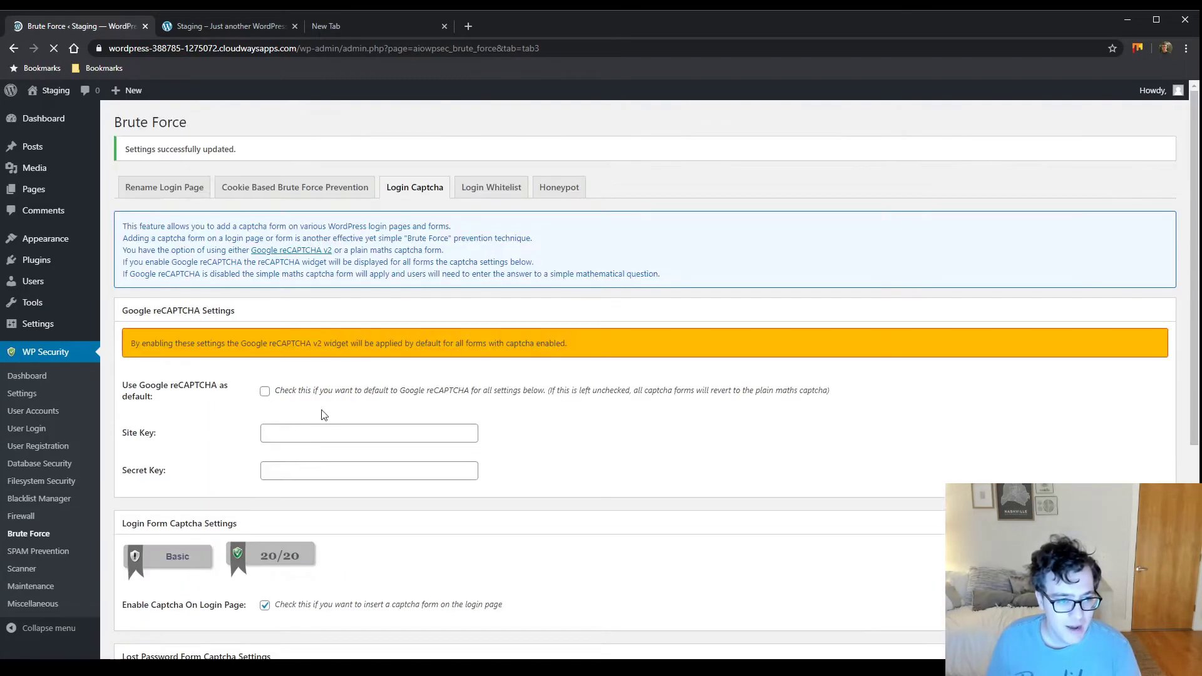
Review the saved captcha settings at 20/20 and 10/10, then go to Login Whitelist
scroll(326, 392, down, 5)
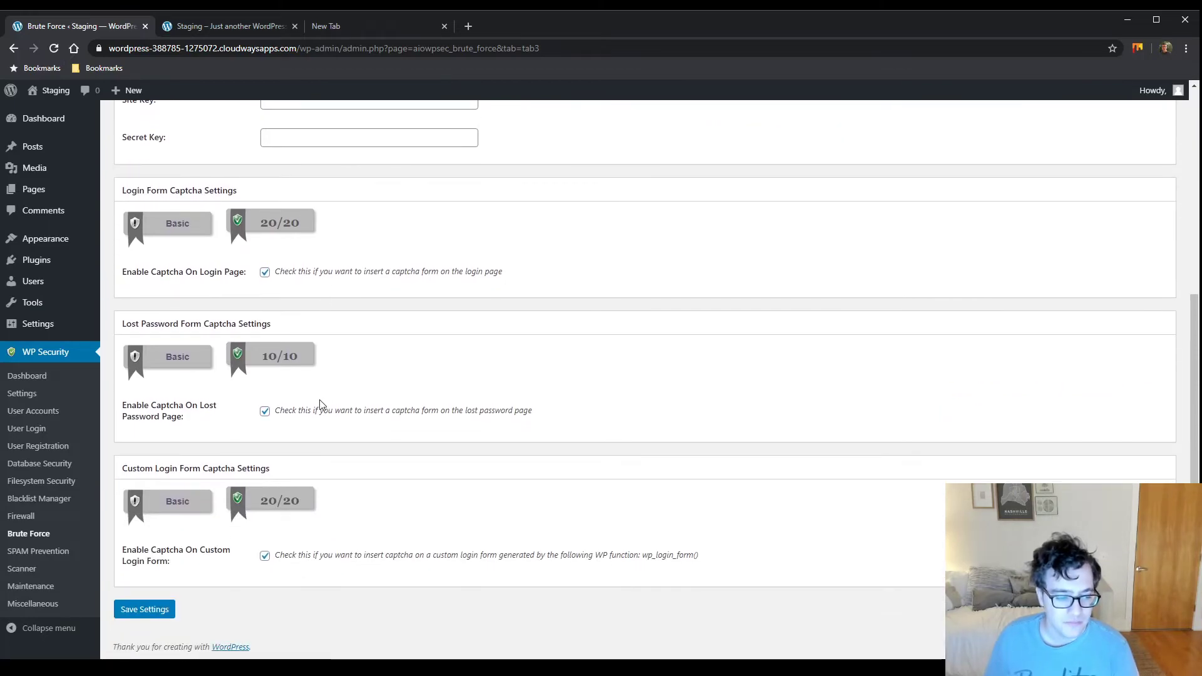
scroll(410, 388, up, 4)
scroll(409, 388, up, 2)
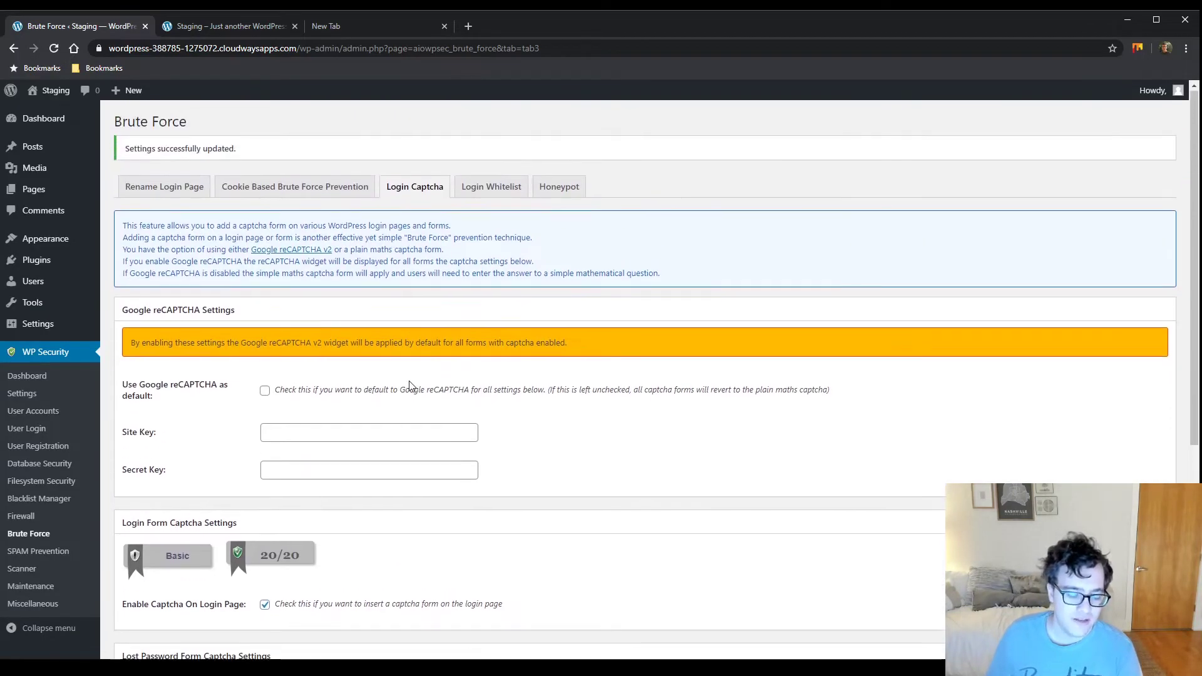
scroll(407, 388, down, 3)
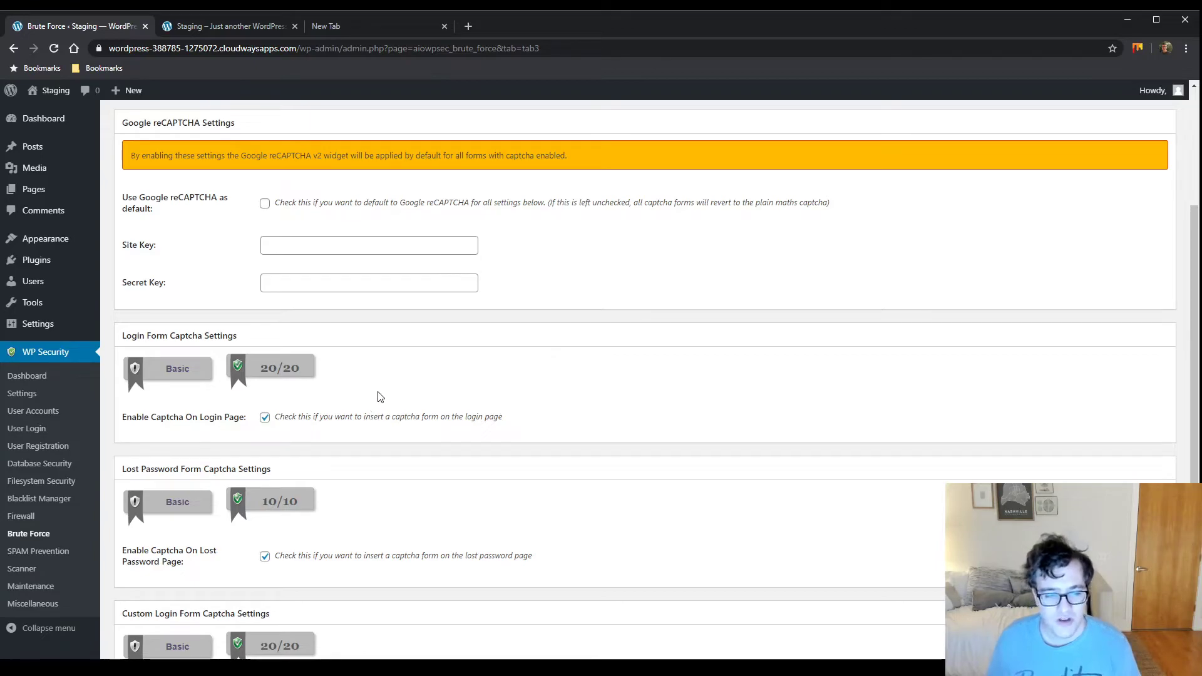
scroll(332, 392, up, 3)
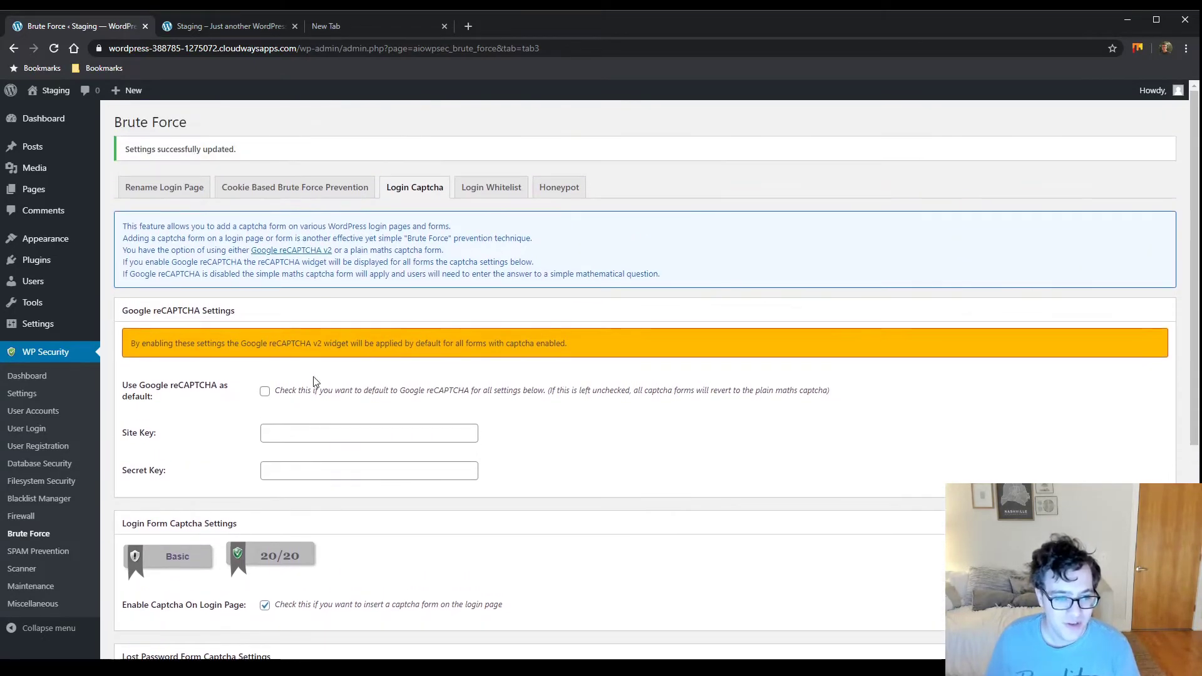
click(496, 192)
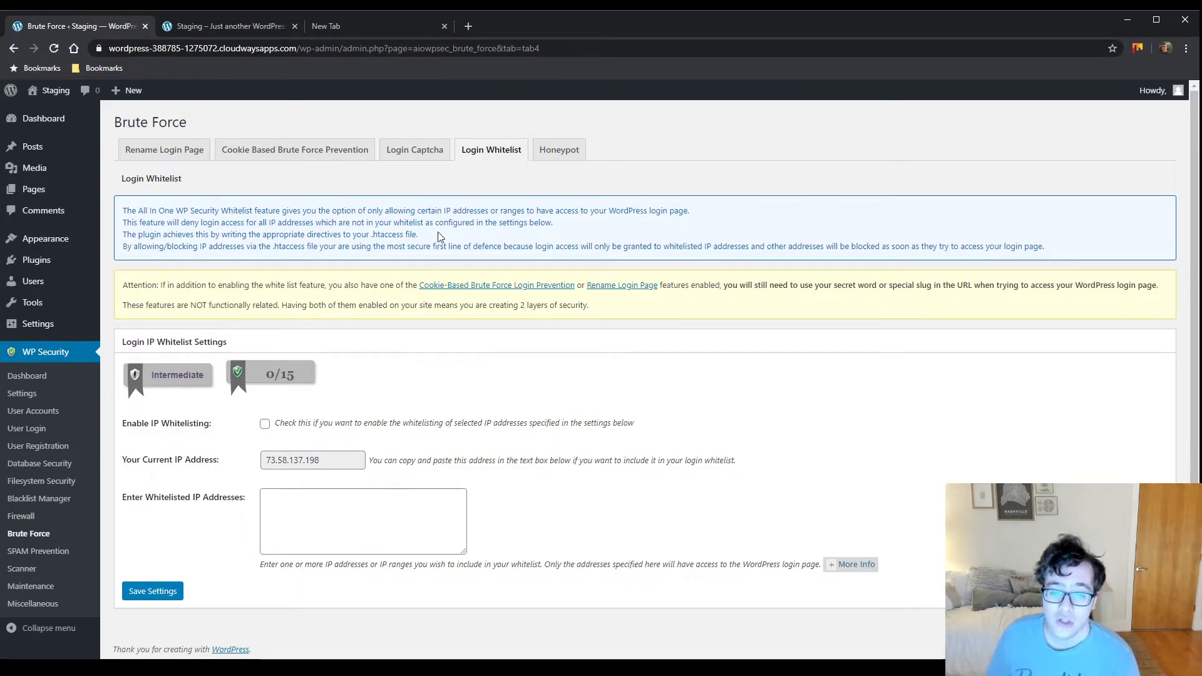
Read the whitelist warning and leave the IP address box empty, then go to Honeypot
drag(275, 287, 521, 307)
click(303, 305)
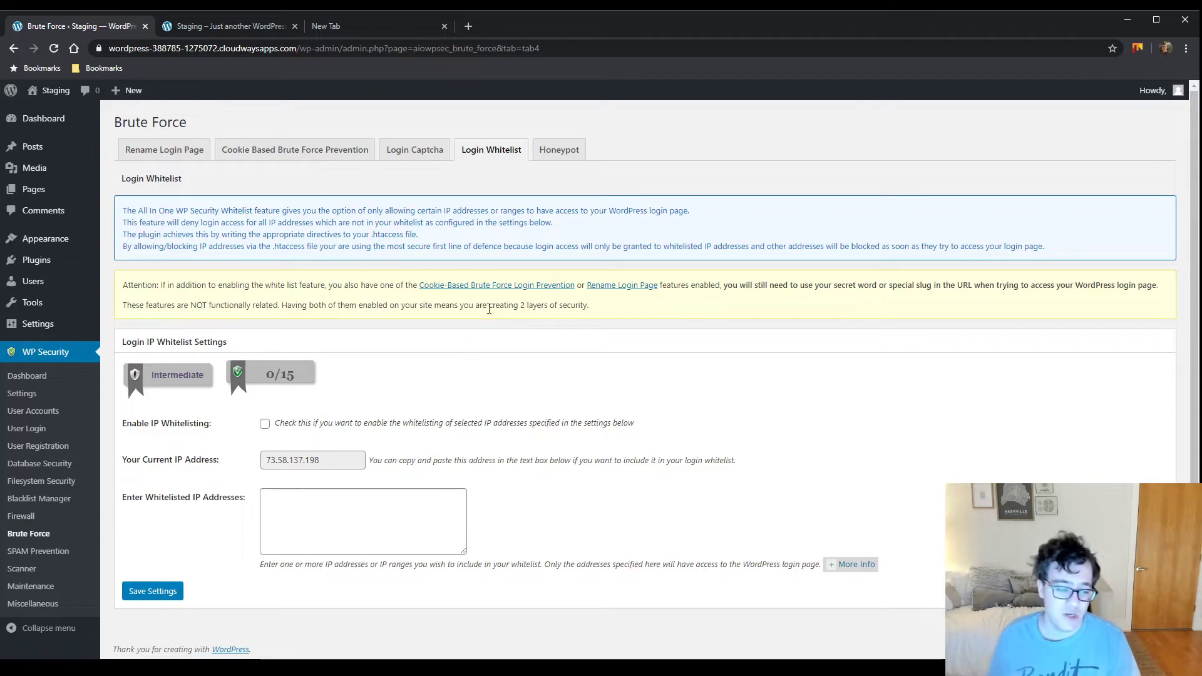
click(450, 503)
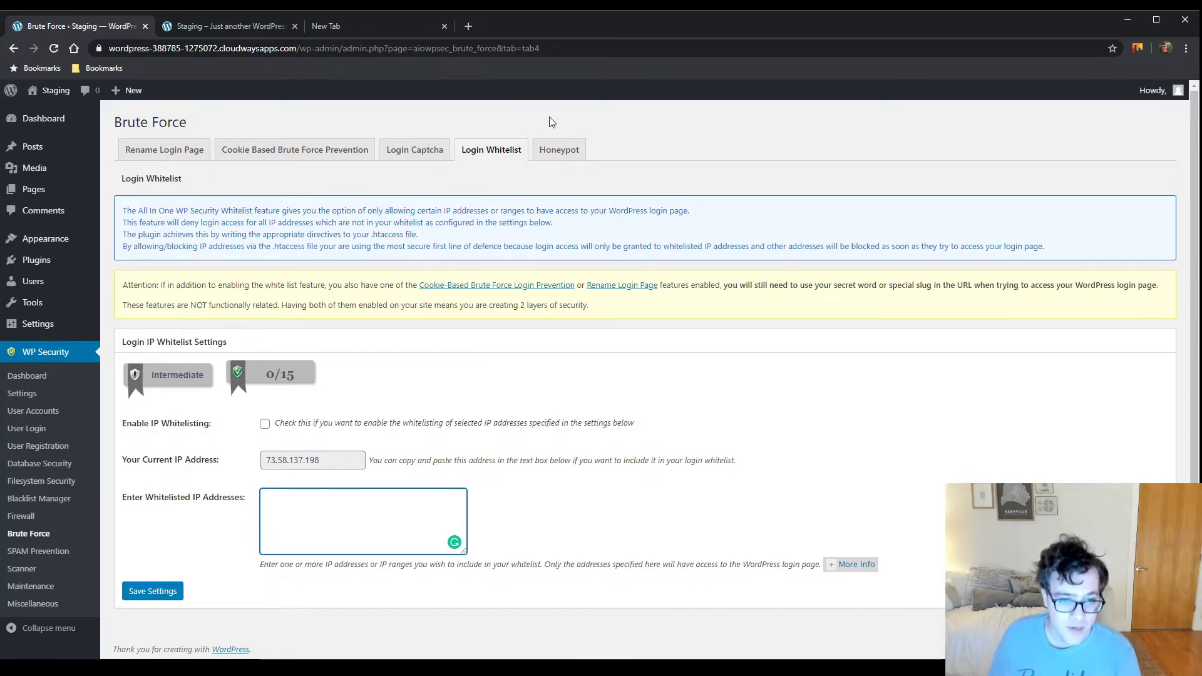
click(577, 154)
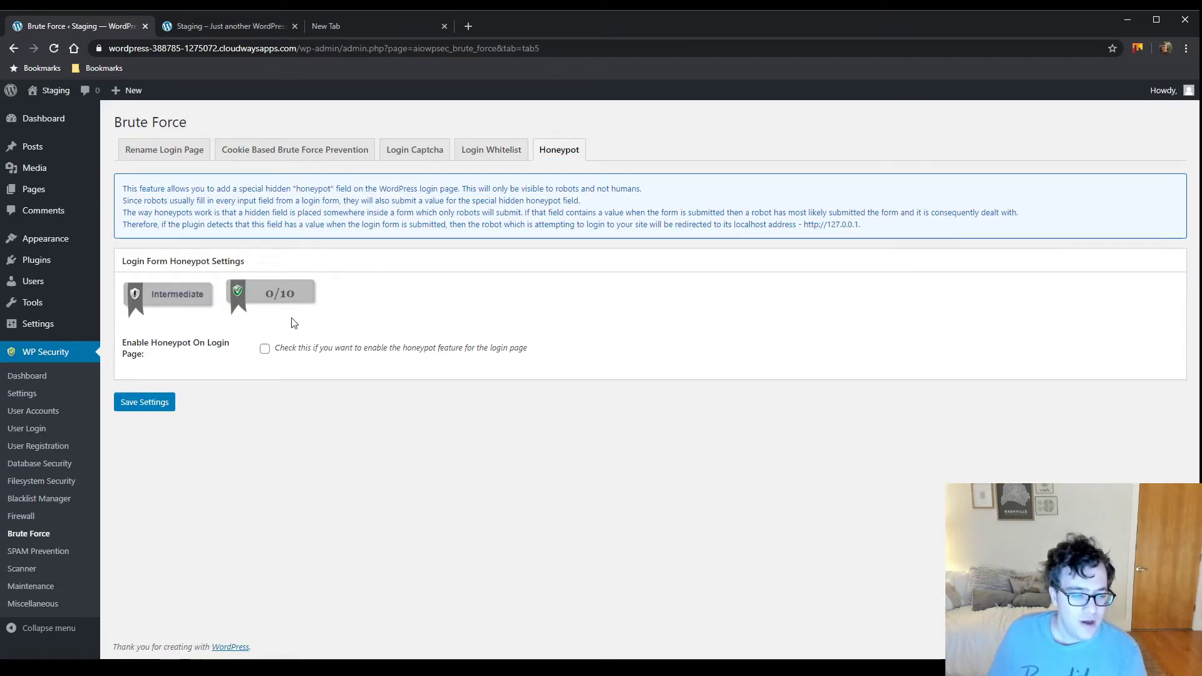
Enable and save the login page honeypot, then go to SPAM Prevention
click(265, 349)
click(153, 402)
click(43, 551)
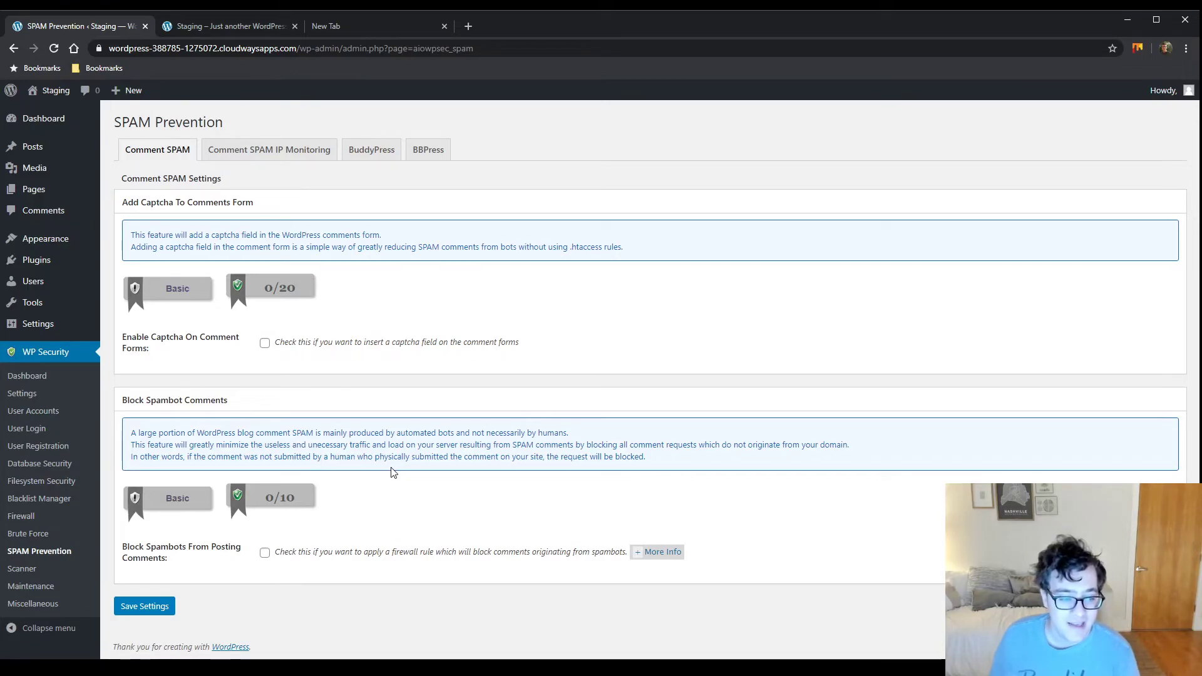
Turn on and save Block Spambots From Posting Comments, then view Comment SPAM IP Monitoring
click(664, 552)
scroll(614, 535, down, 1)
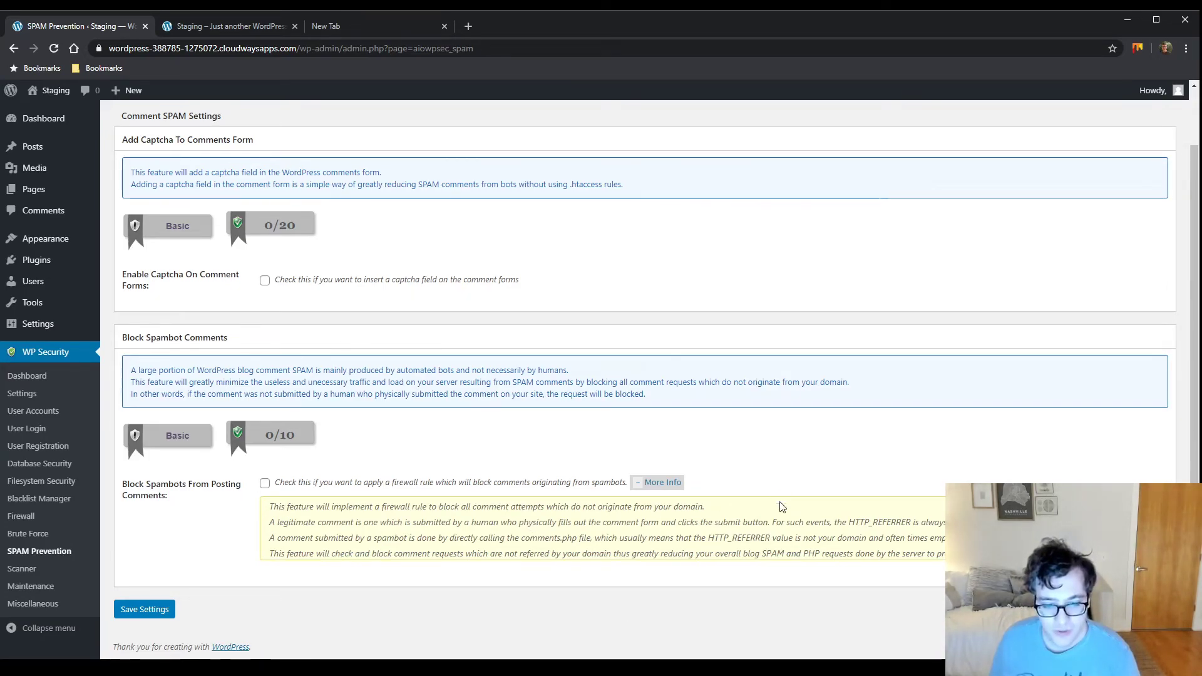
drag(702, 540, 772, 539)
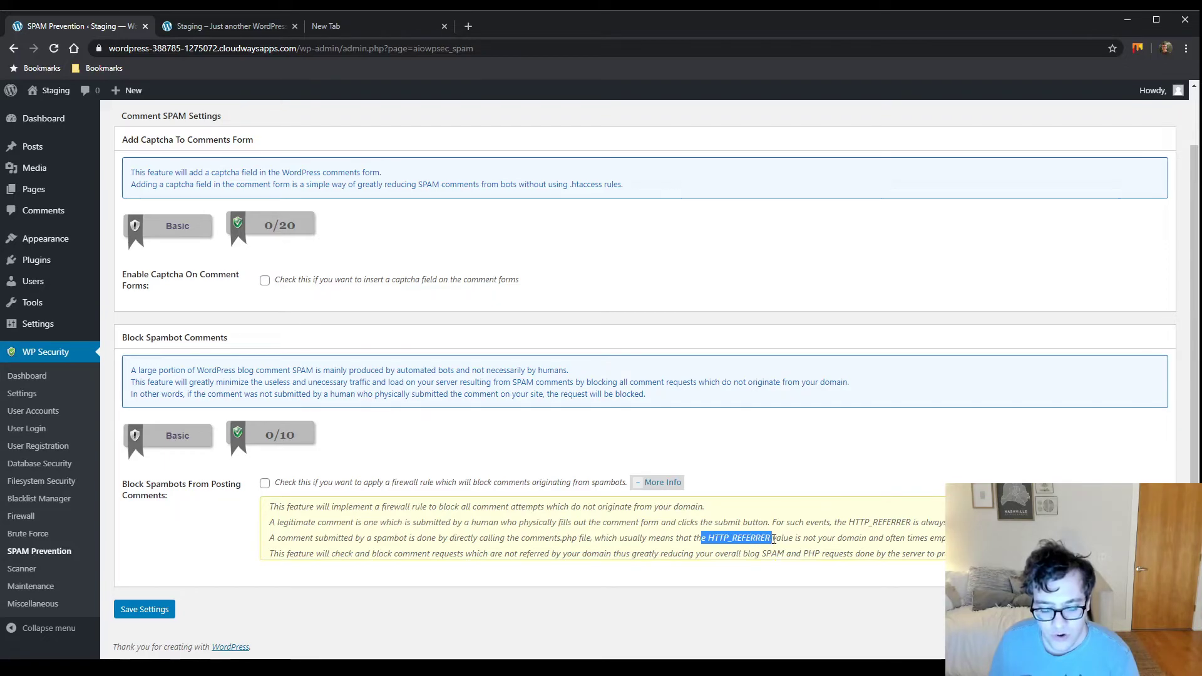
click(265, 484)
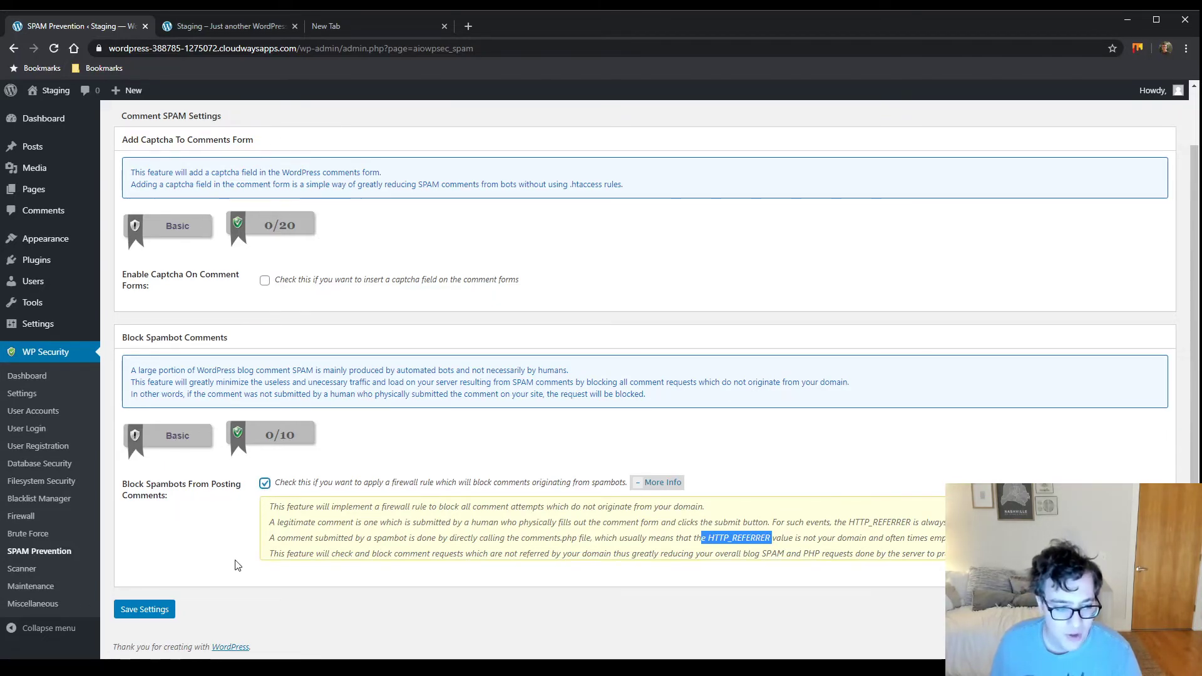
click(160, 607)
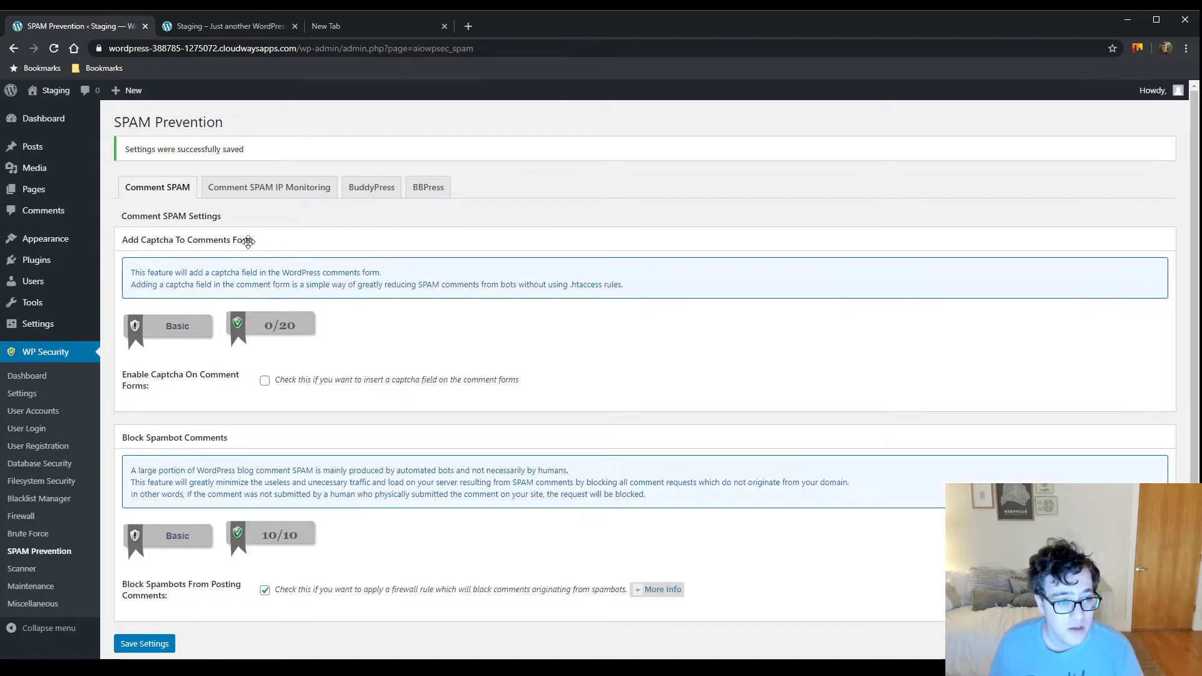
click(290, 188)
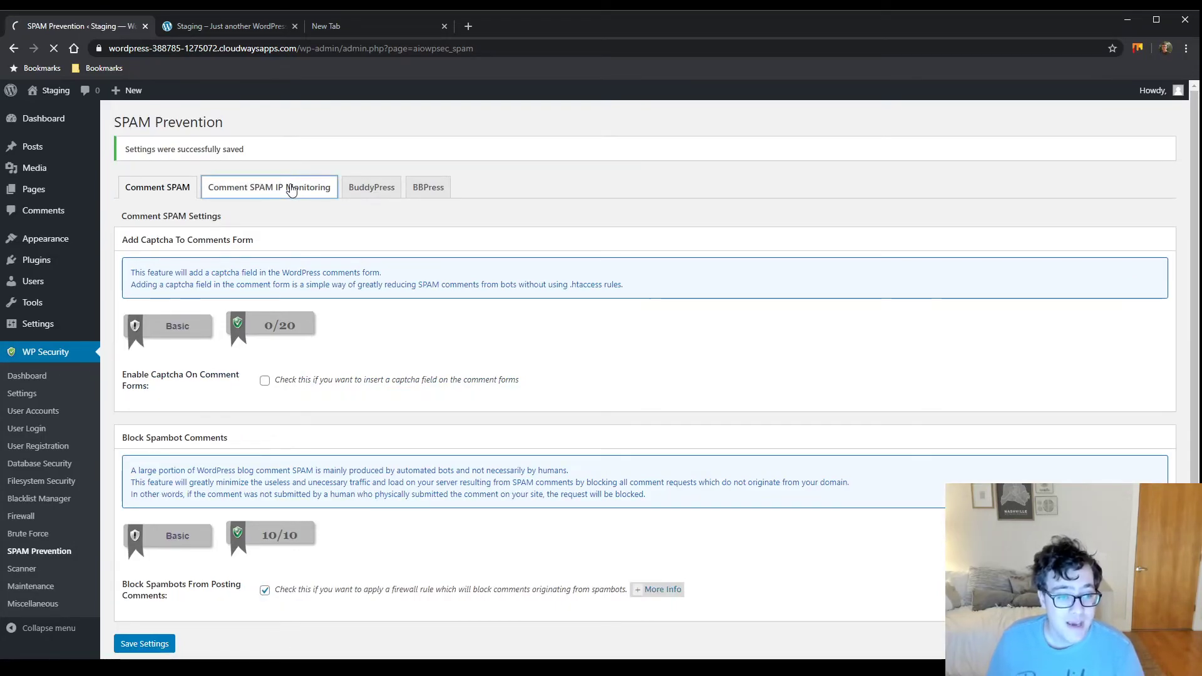
drag(247, 306, 122, 295)
Enable and save auto-blocking of spam comment IPs at minimum 3 comments, then open BuddyPress
click(235, 308)
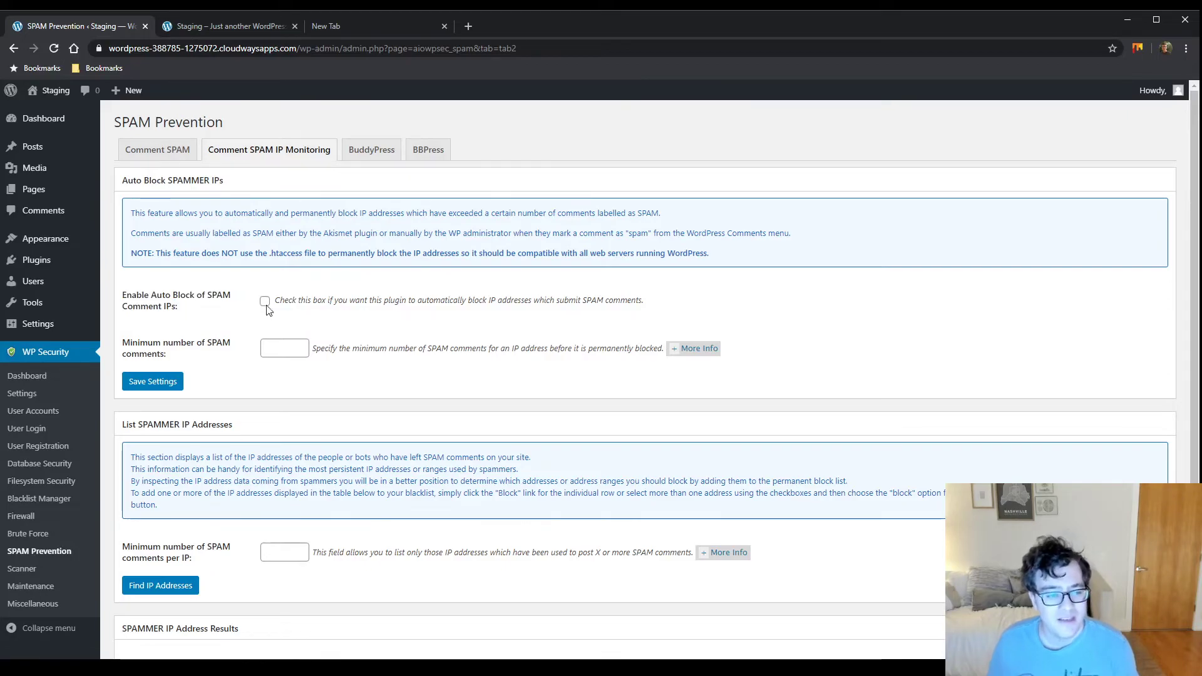
click(265, 301)
click(169, 384)
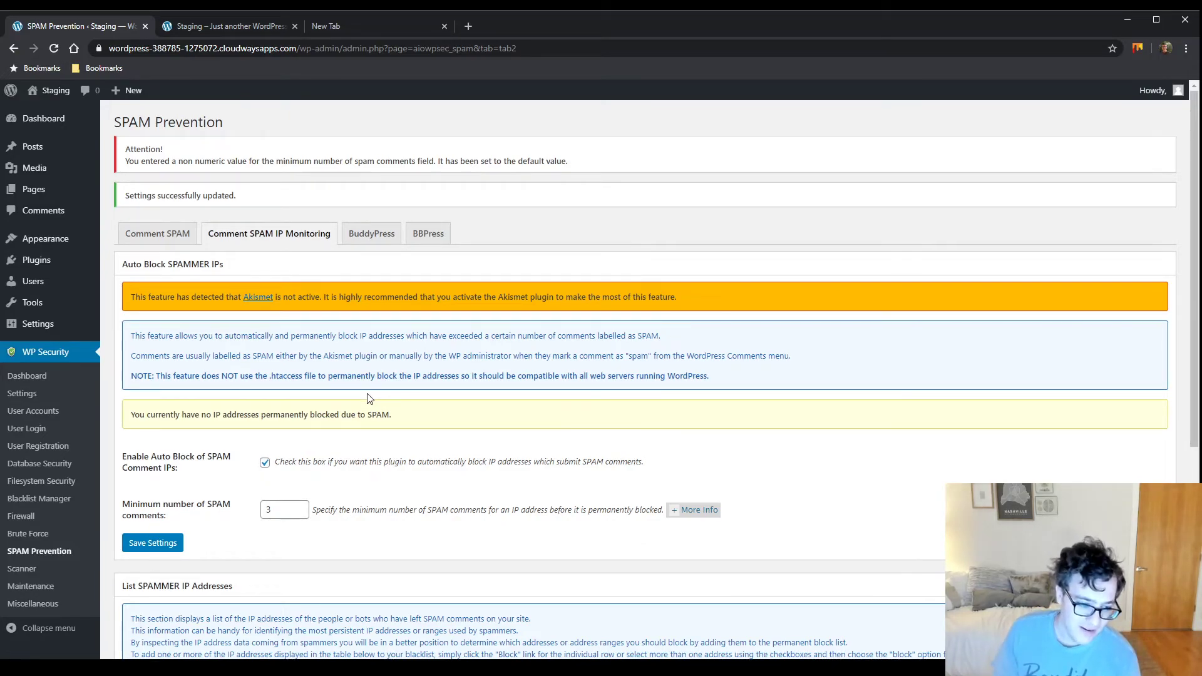
scroll(413, 420, down, 4)
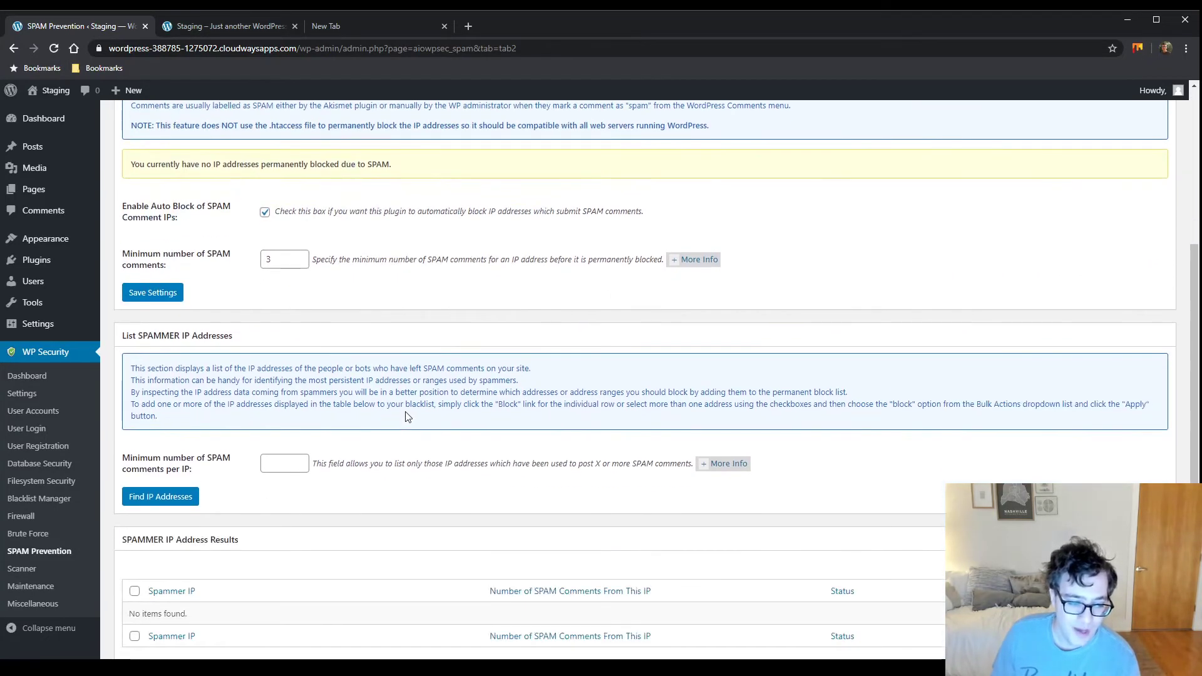
scroll(386, 422, down, 1)
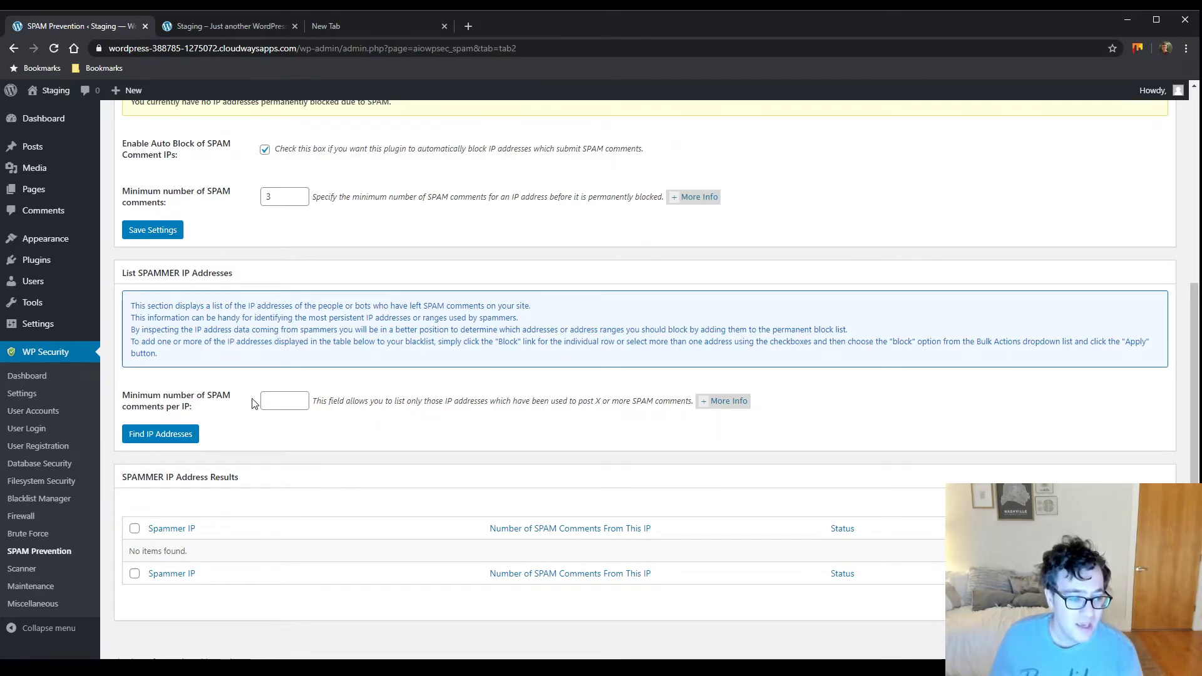
scroll(366, 440, up, 6)
click(389, 233)
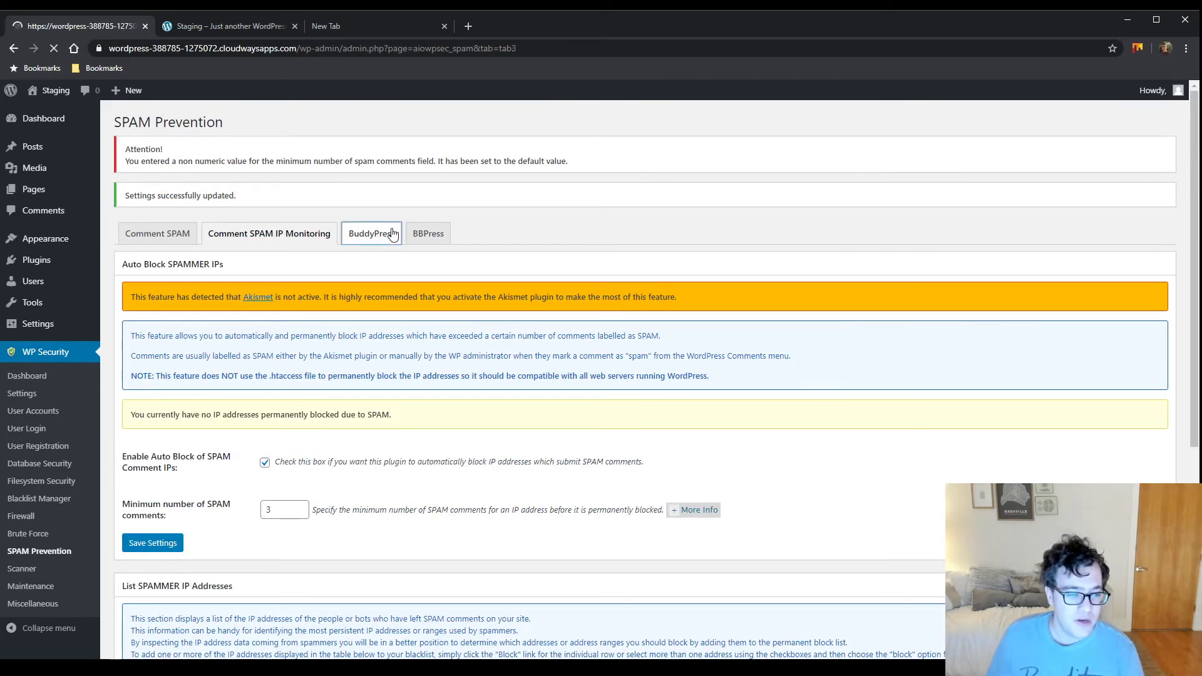
click(429, 189)
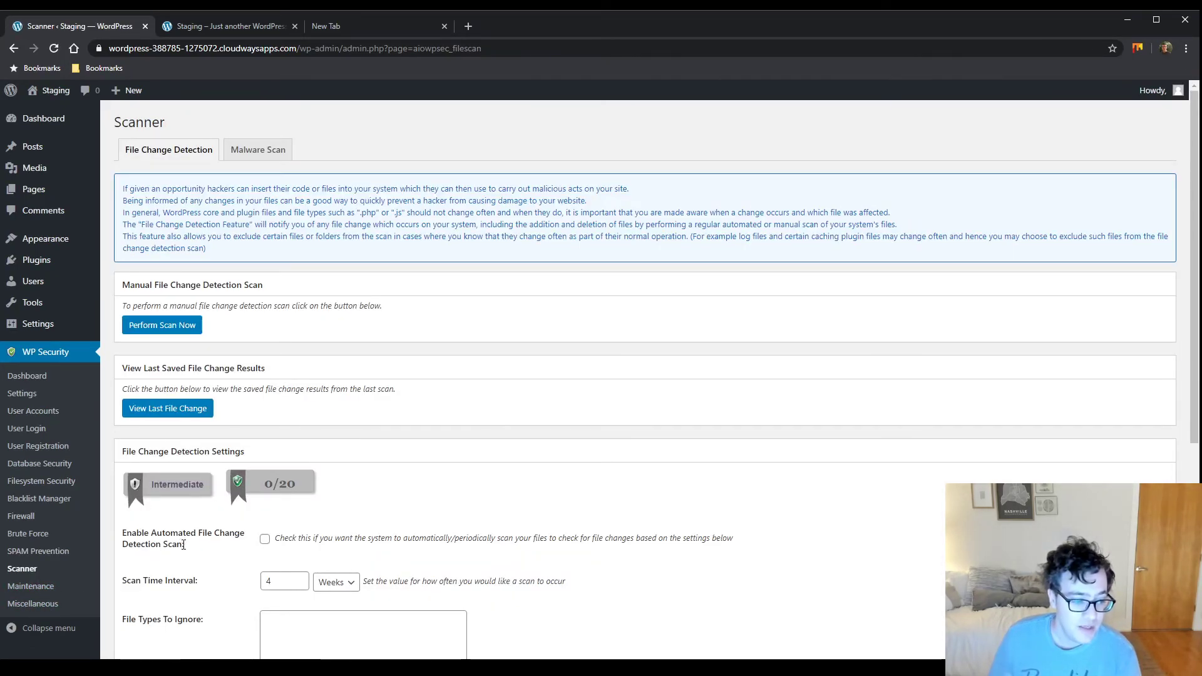
scroll(180, 513, down, 2)
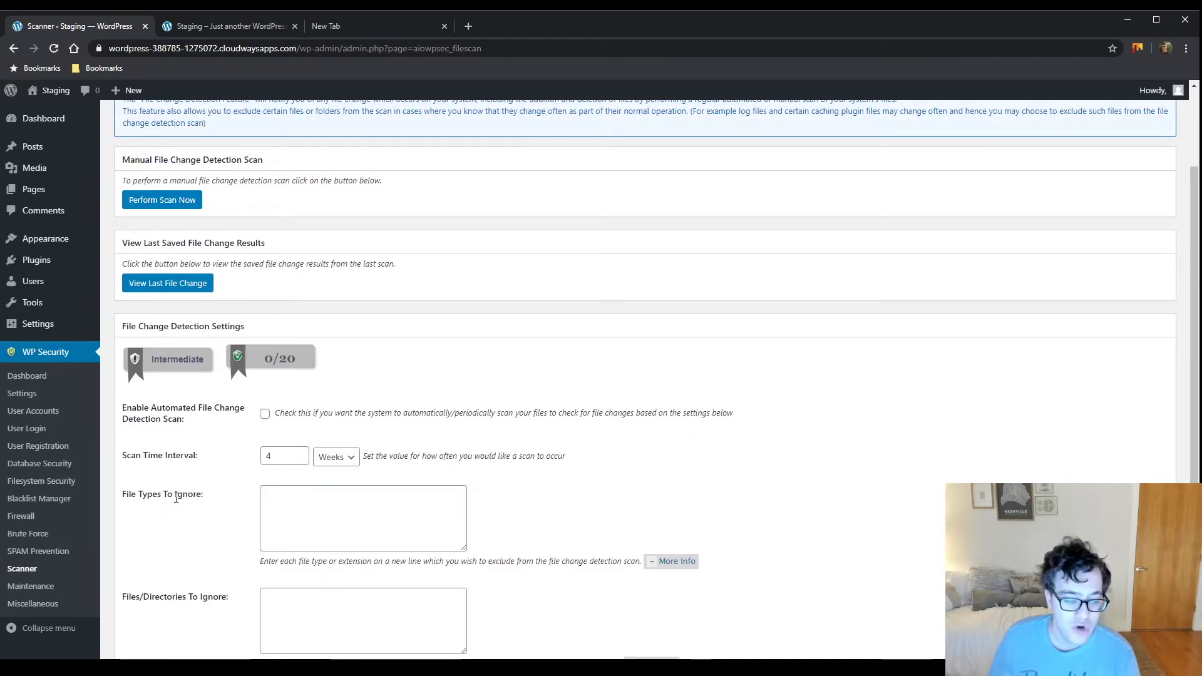
scroll(176, 495, down, 2)
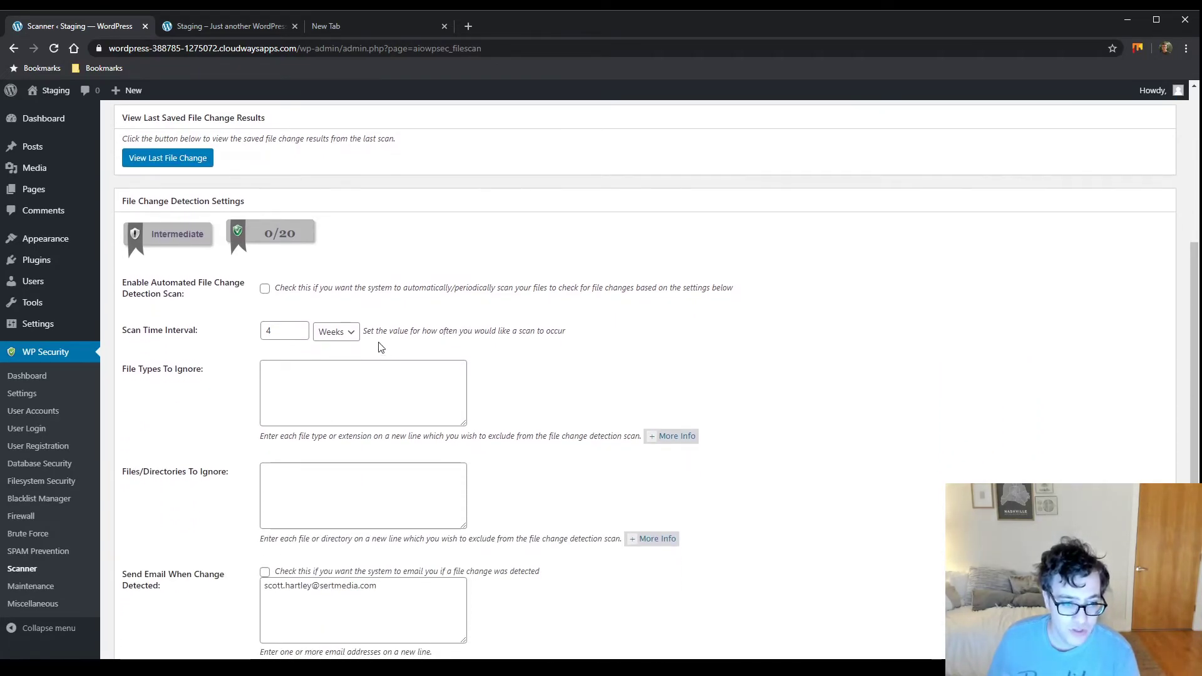
drag(157, 319, 155, 317)
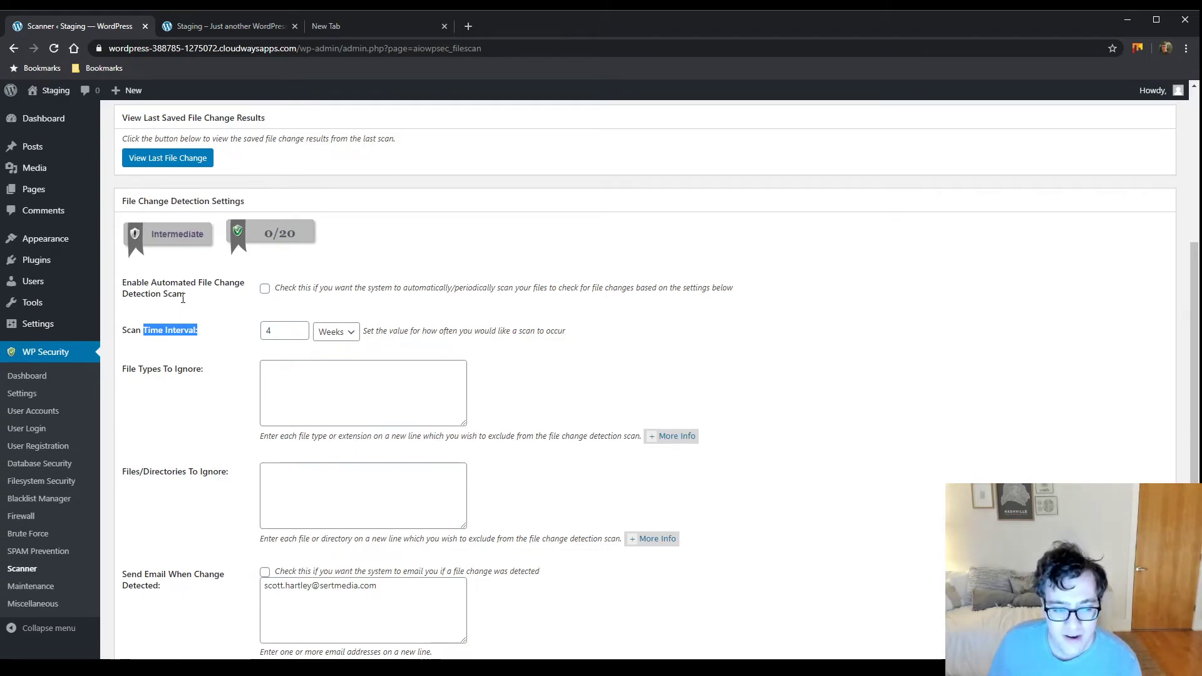
scroll(187, 306, up, 4)
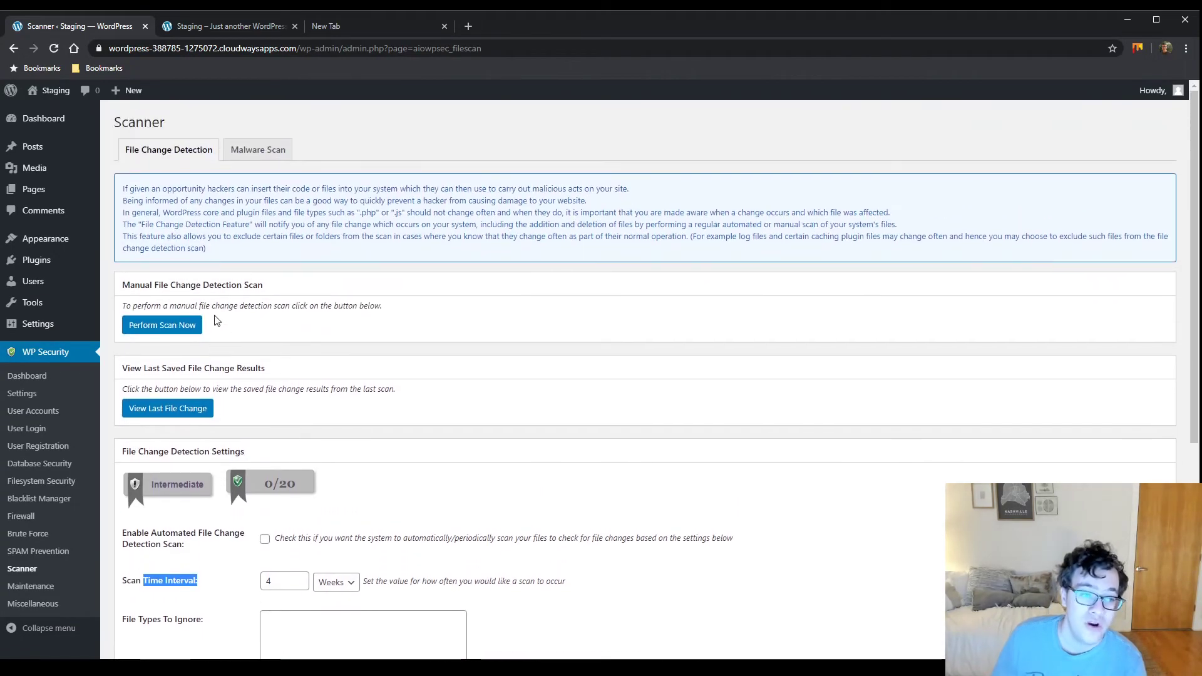
drag(156, 204, 217, 214)
triple_click(217, 213)
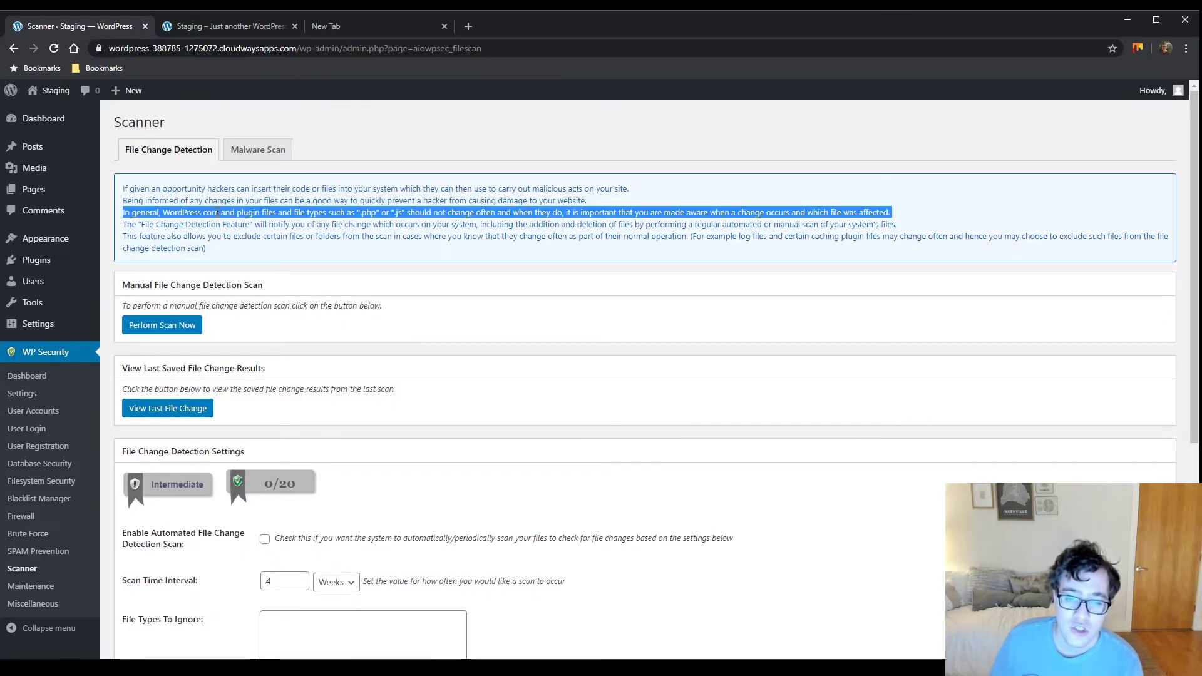
click(388, 426)
scroll(375, 439, down, 5)
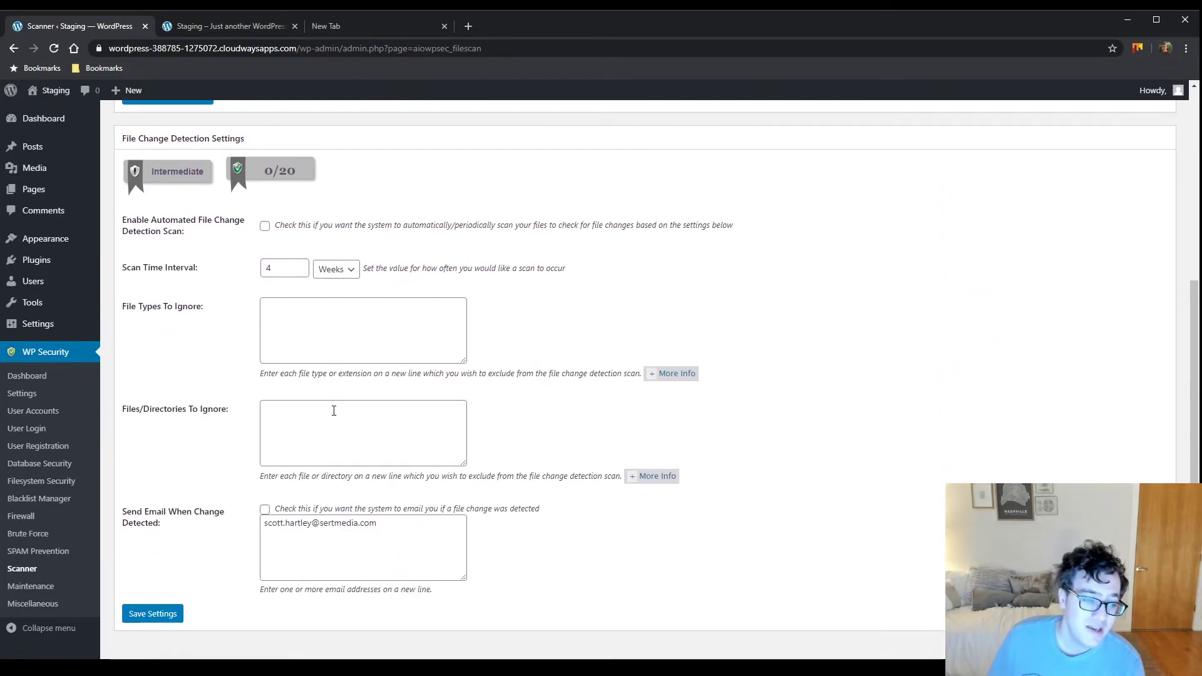
scroll(176, 361, up, 5)
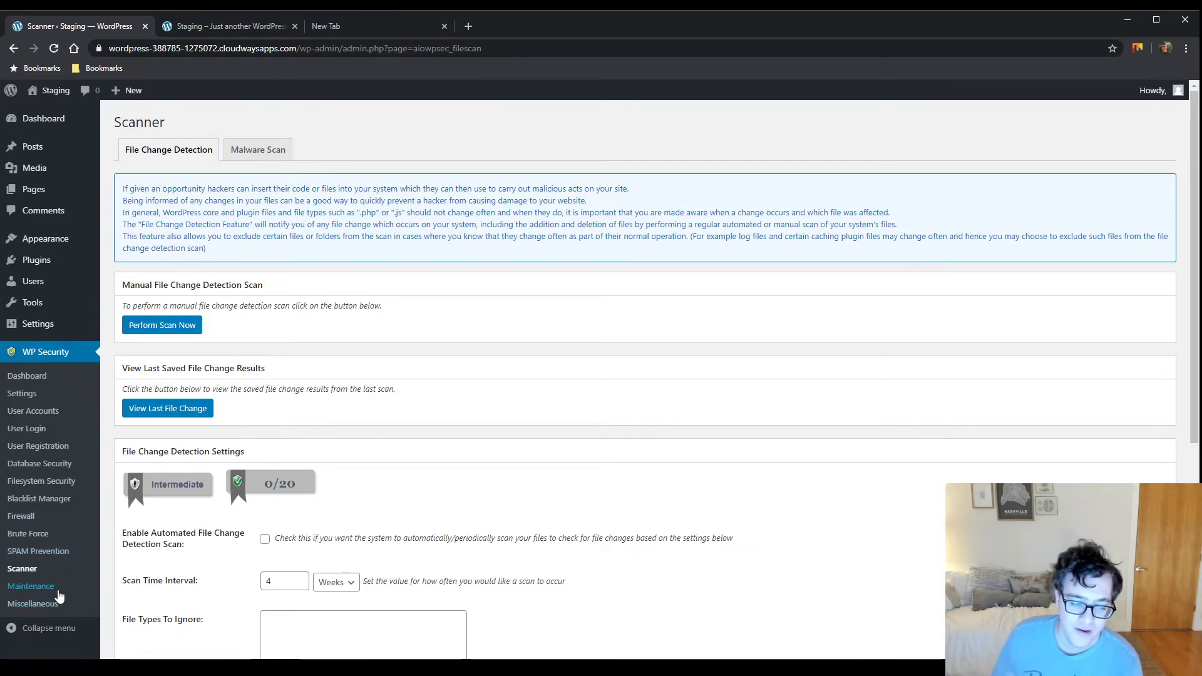
drag(270, 201, 289, 253)
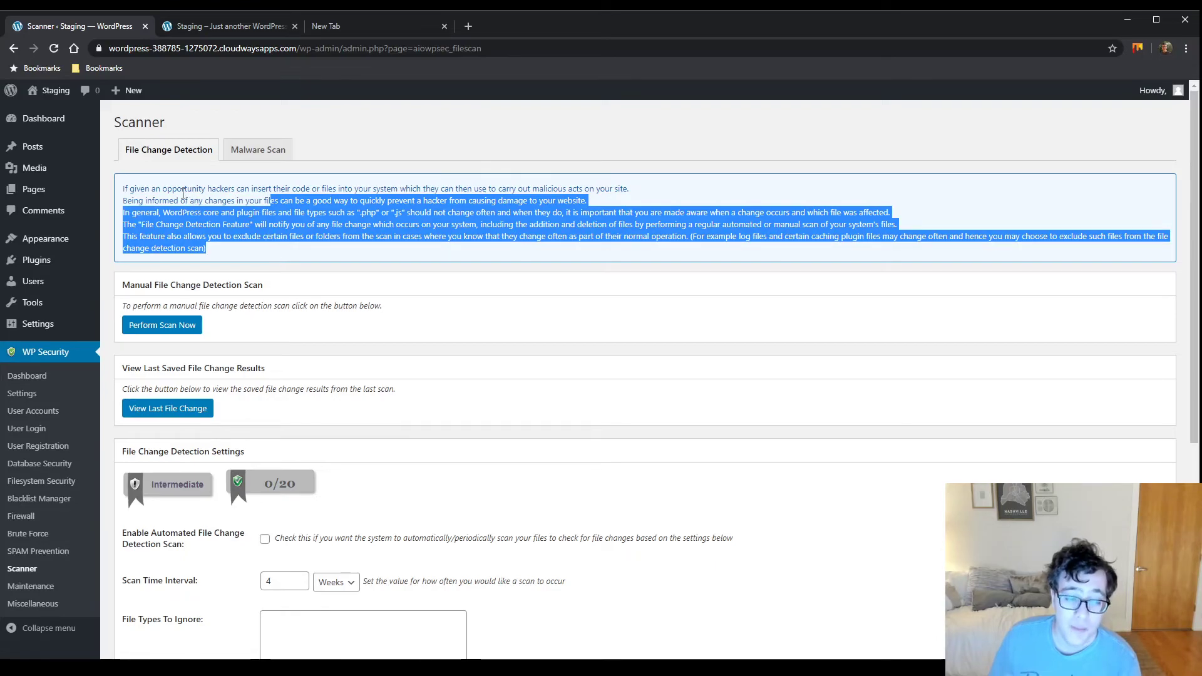
click(207, 184)
click(22, 588)
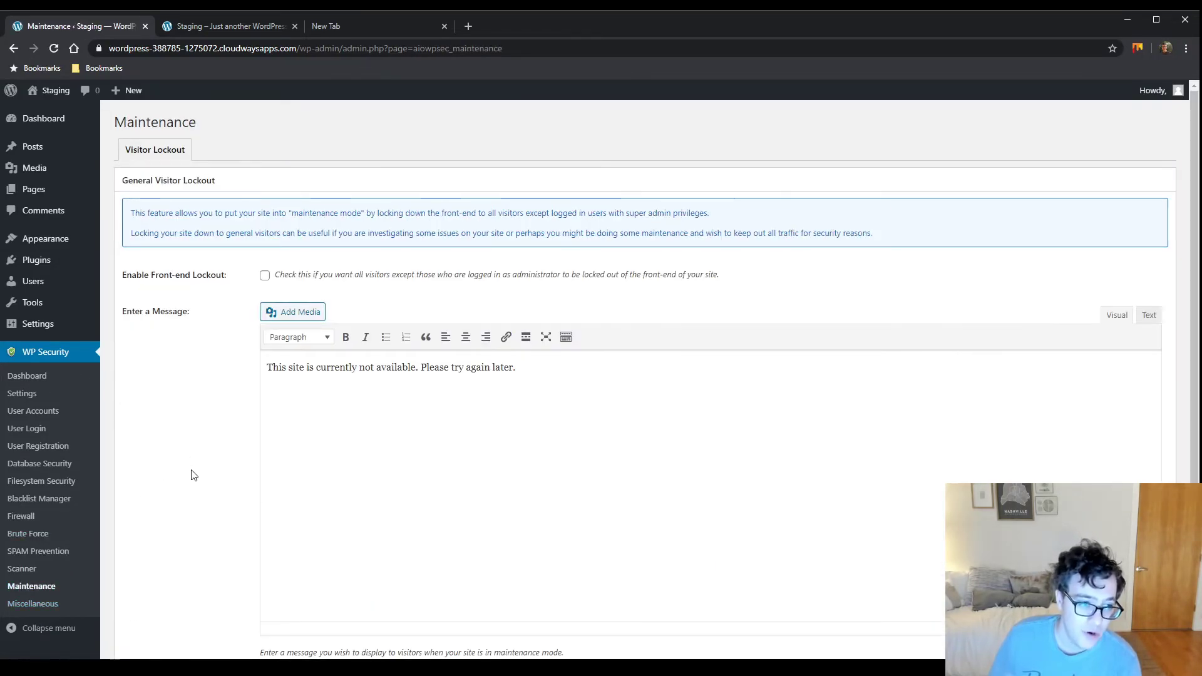
Scroll through the Maintenance Visitor Lockout settings, then go to Miscellaneous
scroll(185, 301, down, 2)
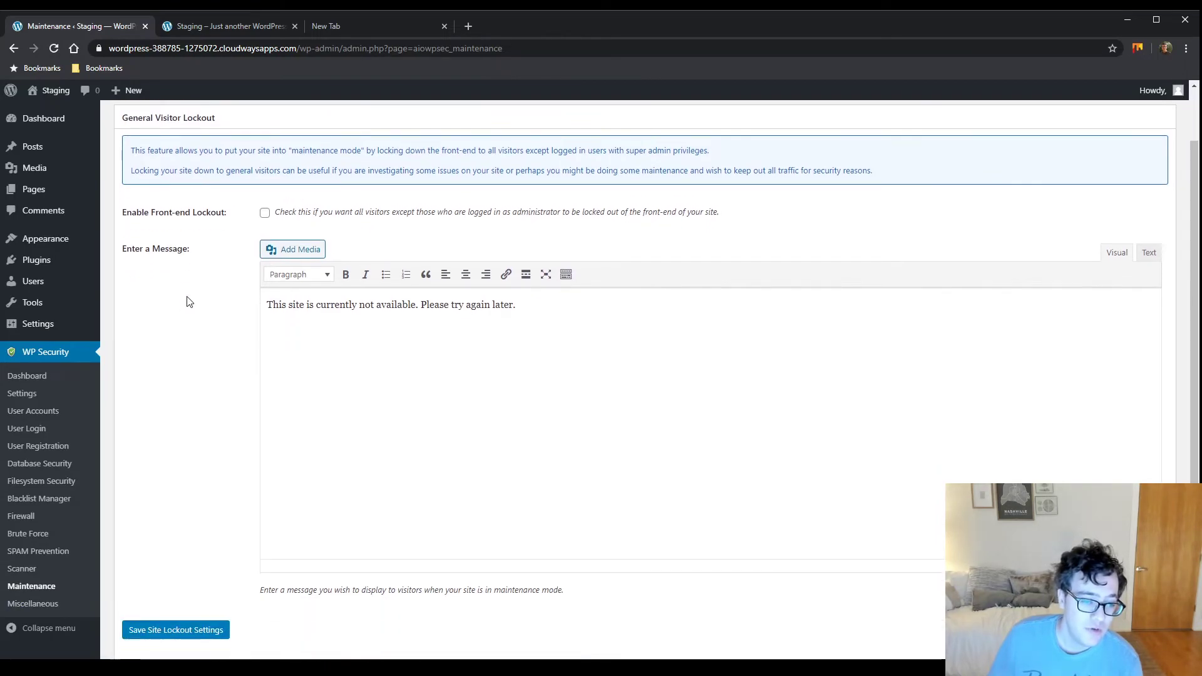
click(36, 605)
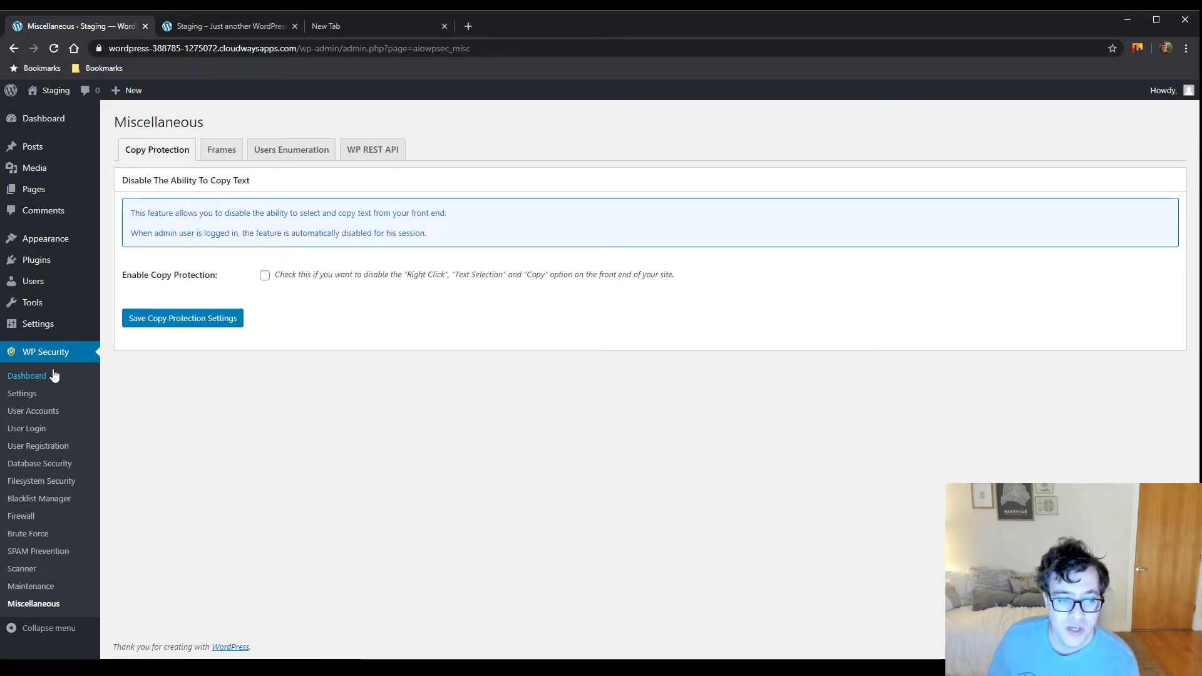
Switch the Miscellaneous page to the Frames tab, with iFrame protection left unchecked
mouse_move(92, 322)
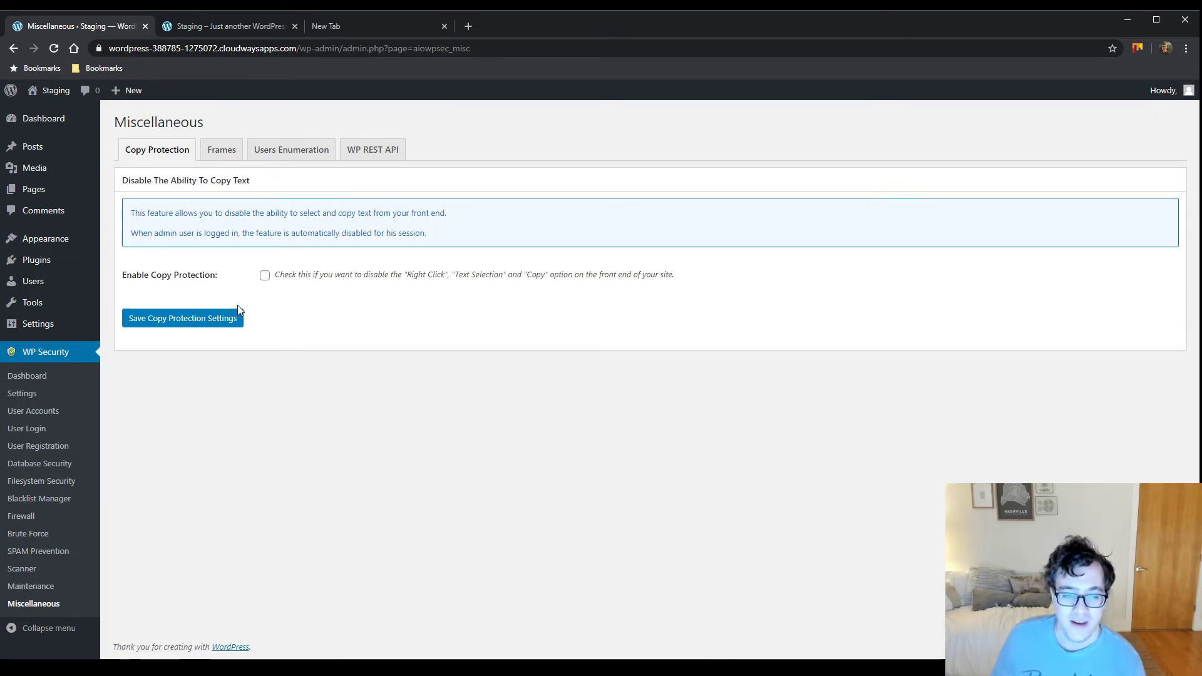
click(235, 155)
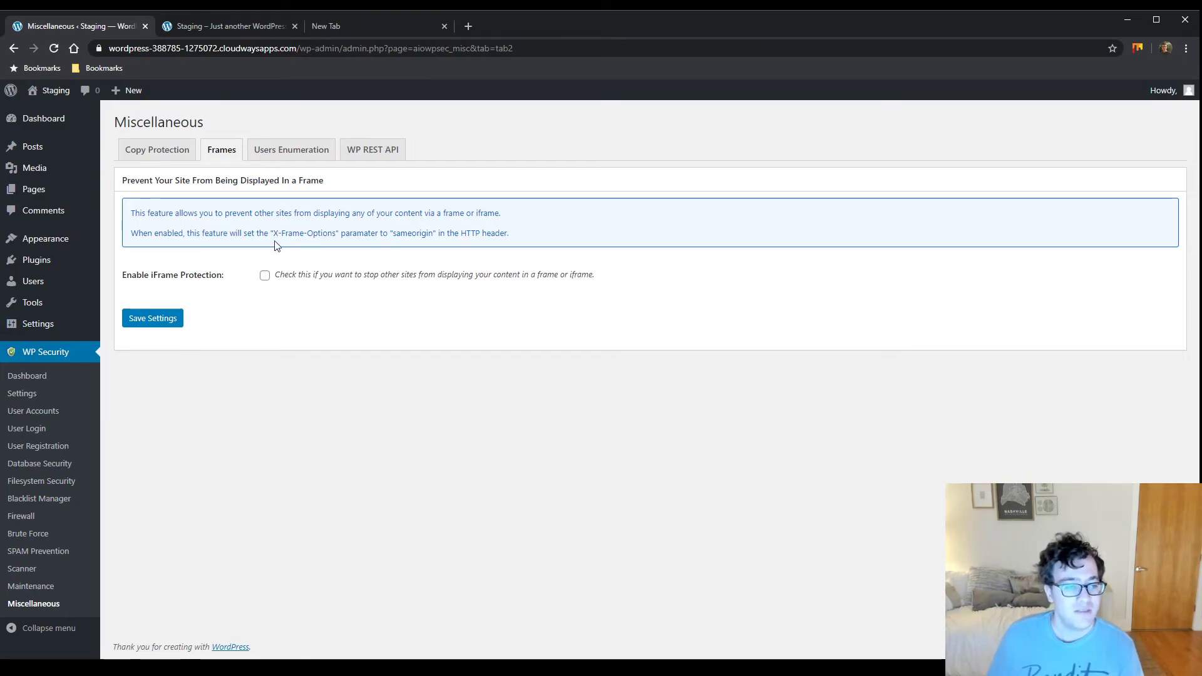
Highlight the iframe protection description, then bring up the Users Enumeration settings
drag(200, 214, 354, 215)
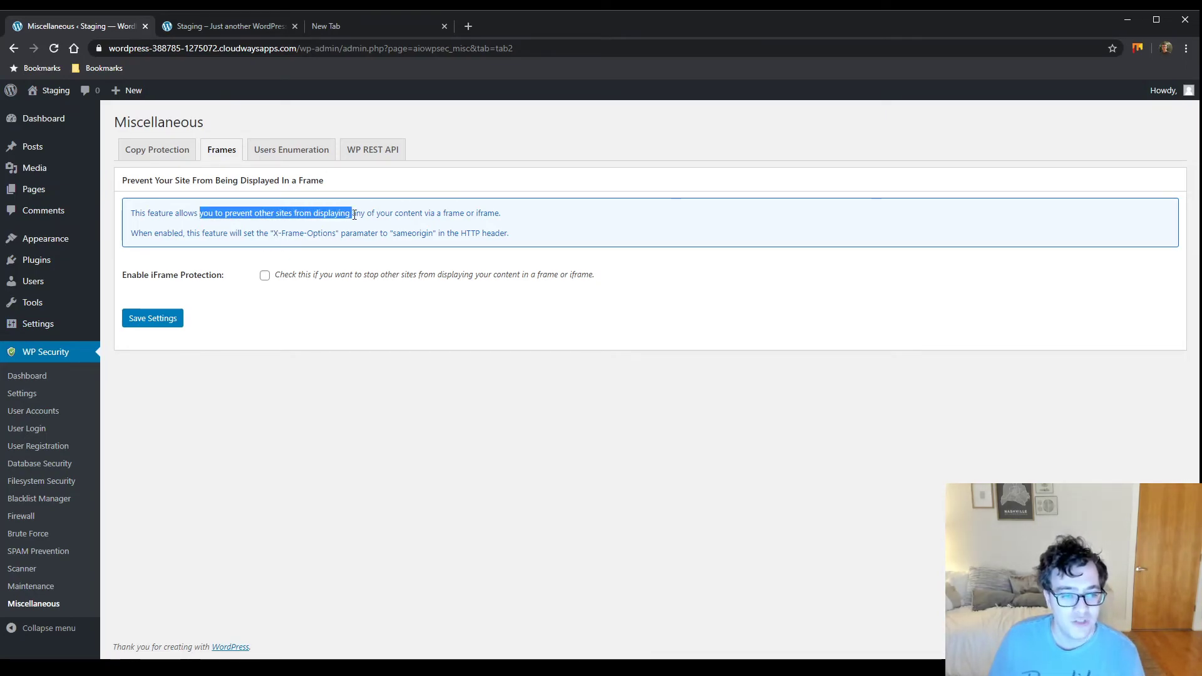
triple_click(448, 213)
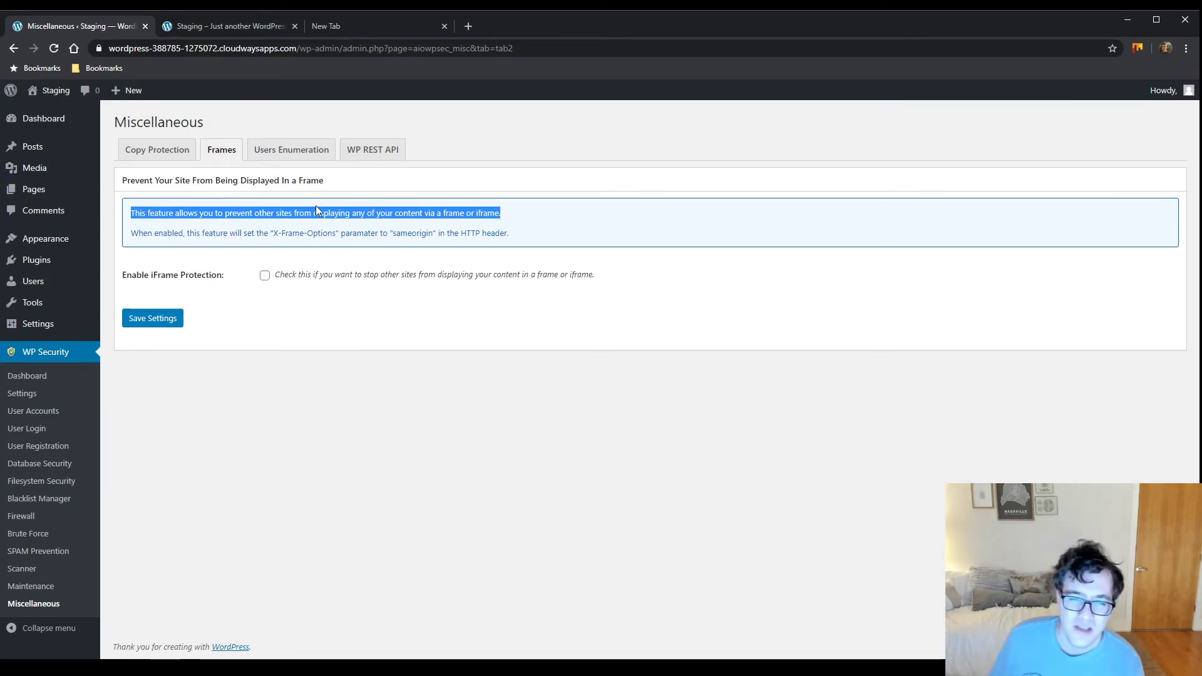
click(290, 157)
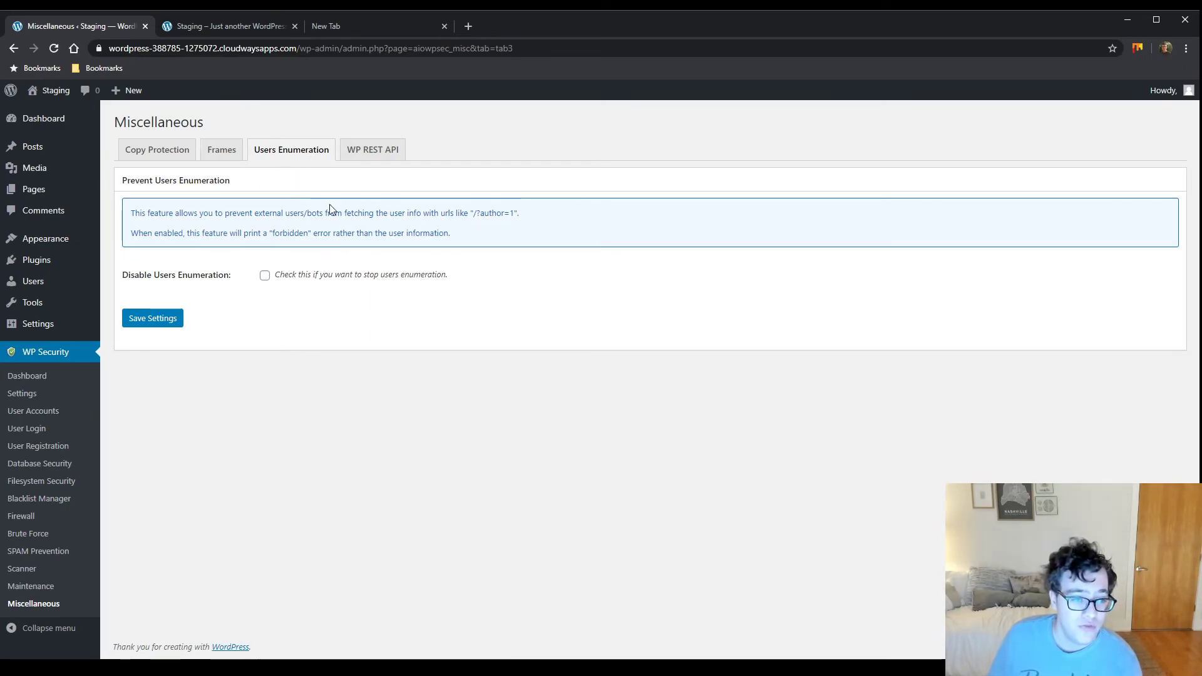
Highlight the users enumeration description and its /?author=1 example, then switch to the Staging site's front page
drag(223, 213, 335, 214)
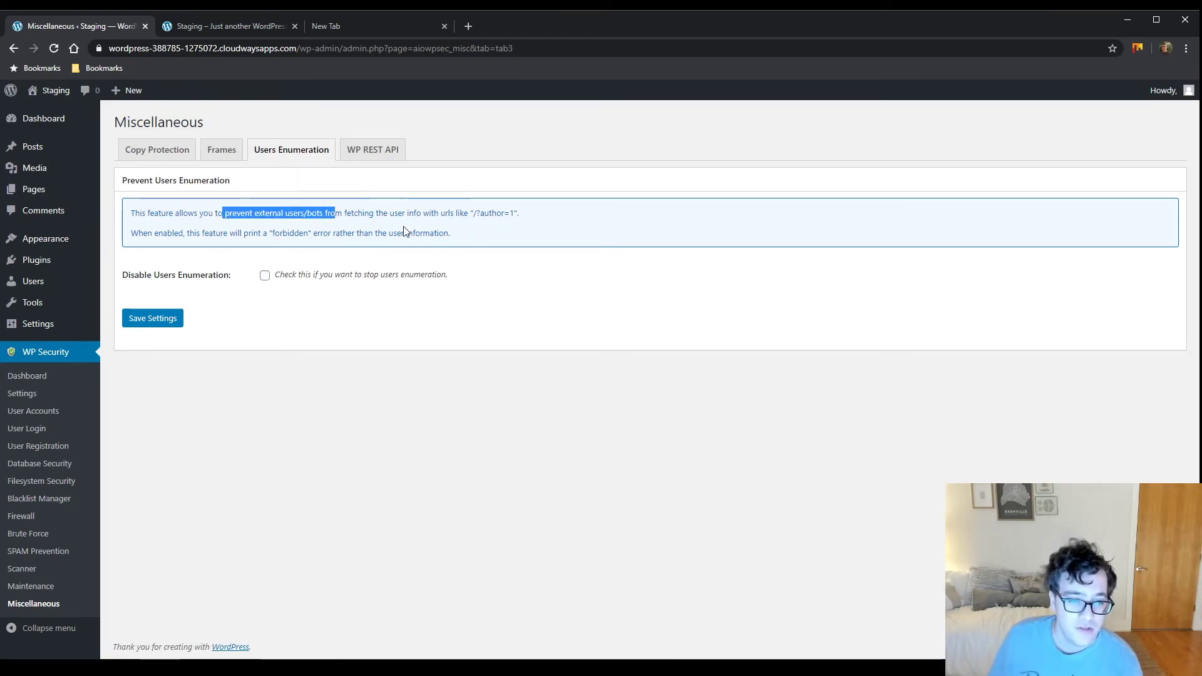
drag(474, 213, 537, 217)
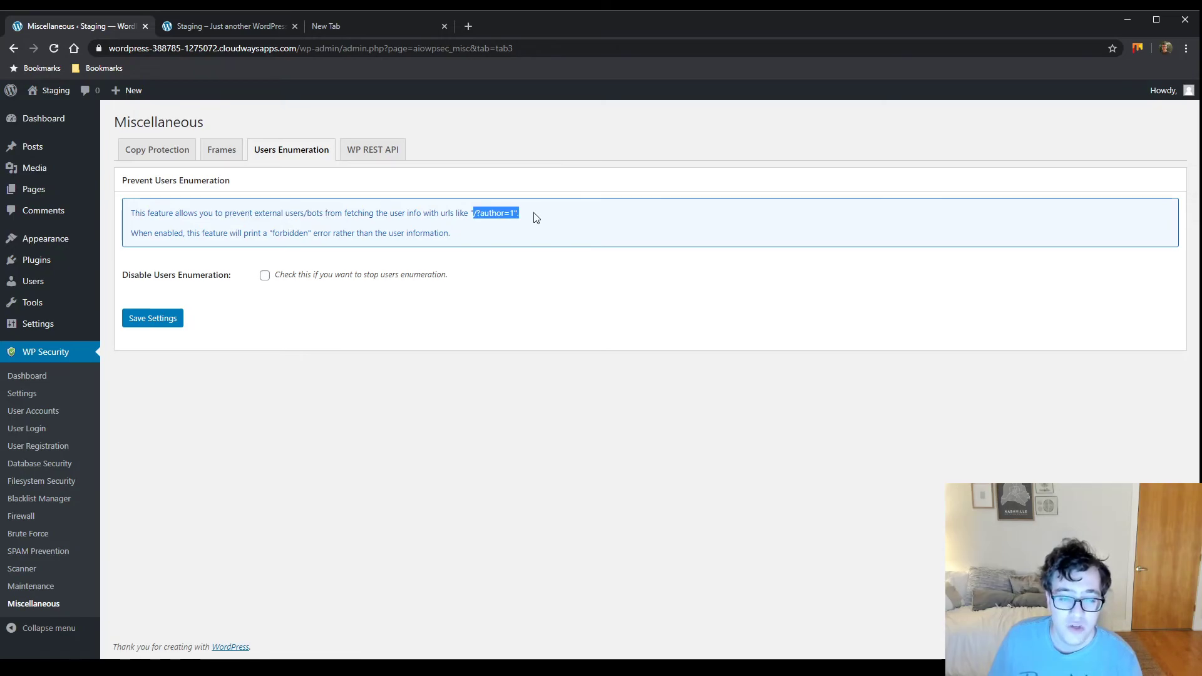
click(238, 25)
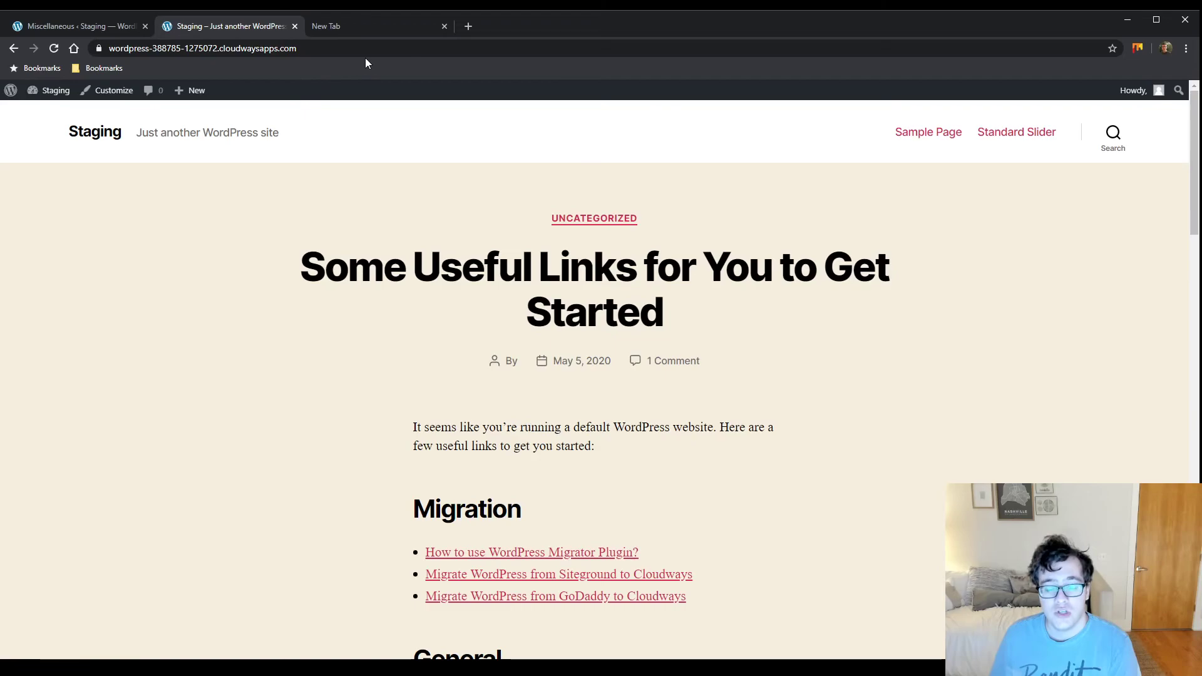
click(400, 50)
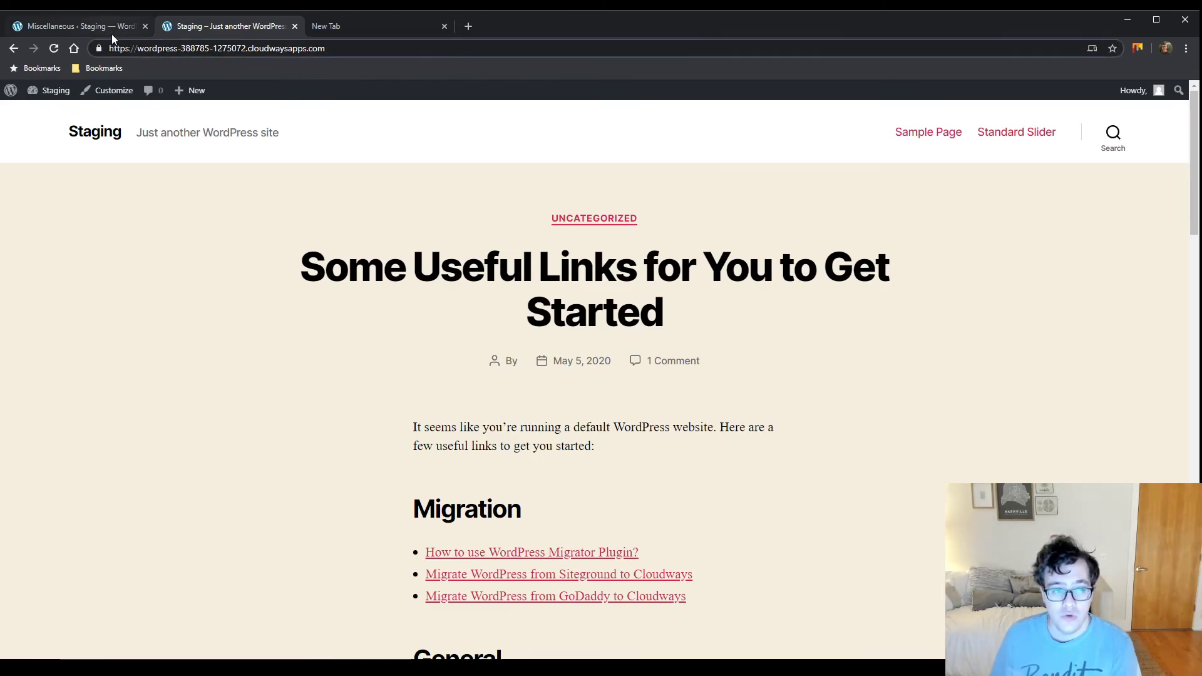
click(113, 32)
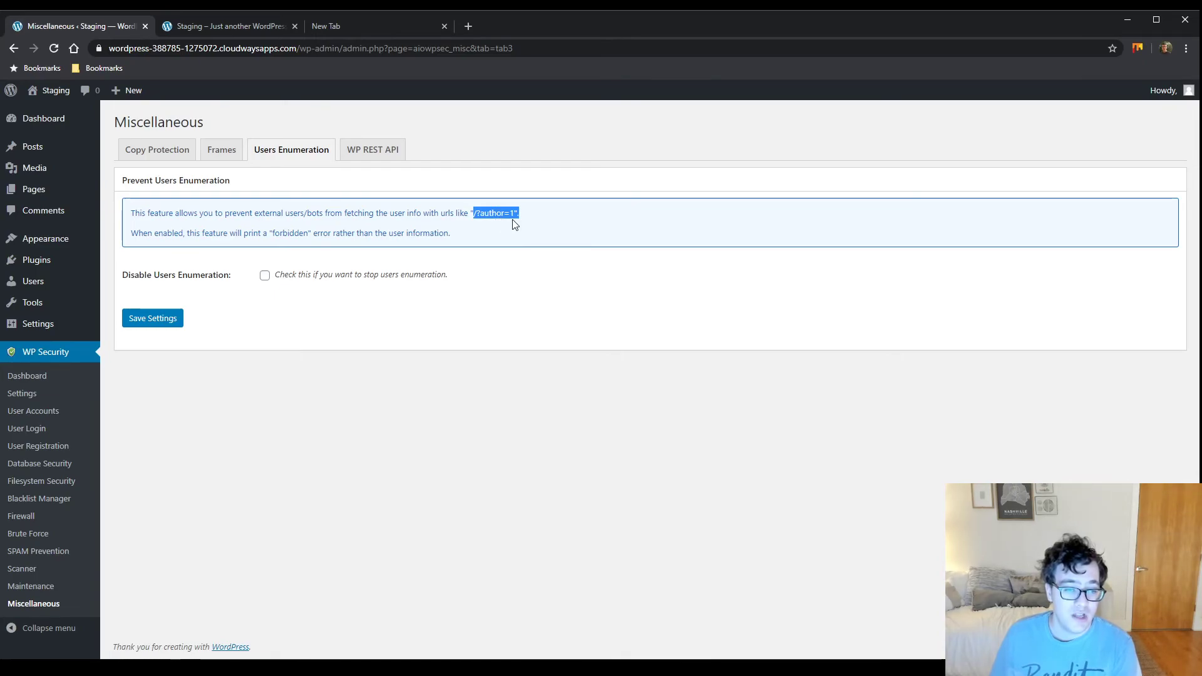
click(262, 33)
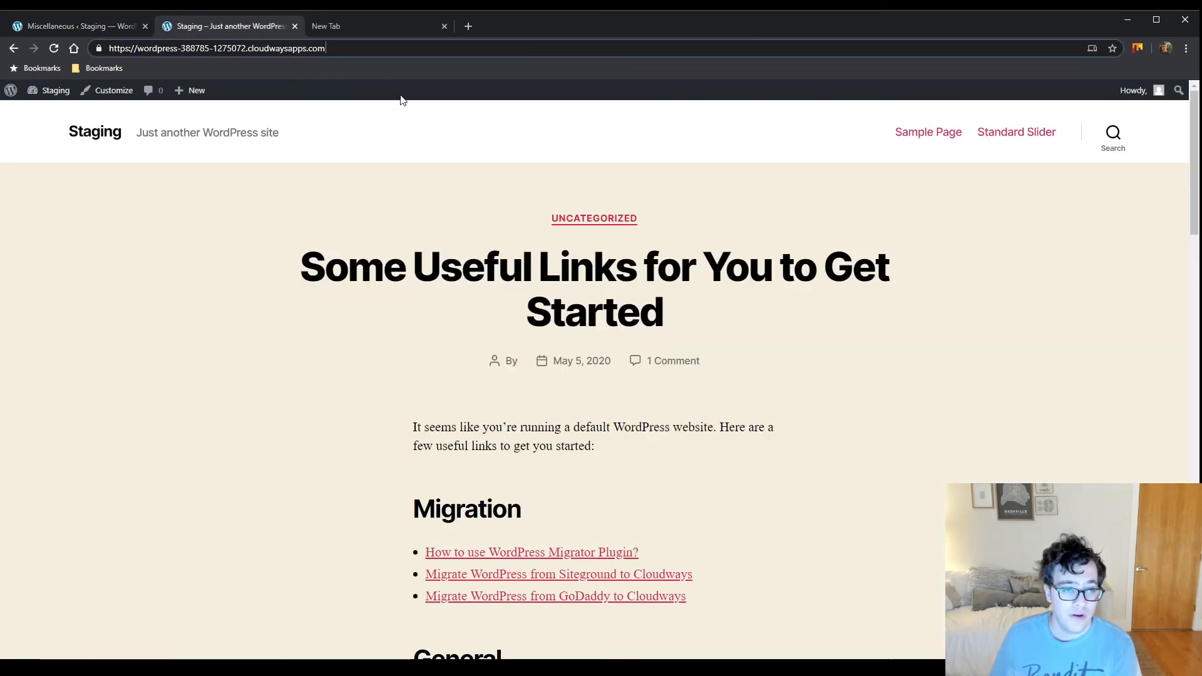
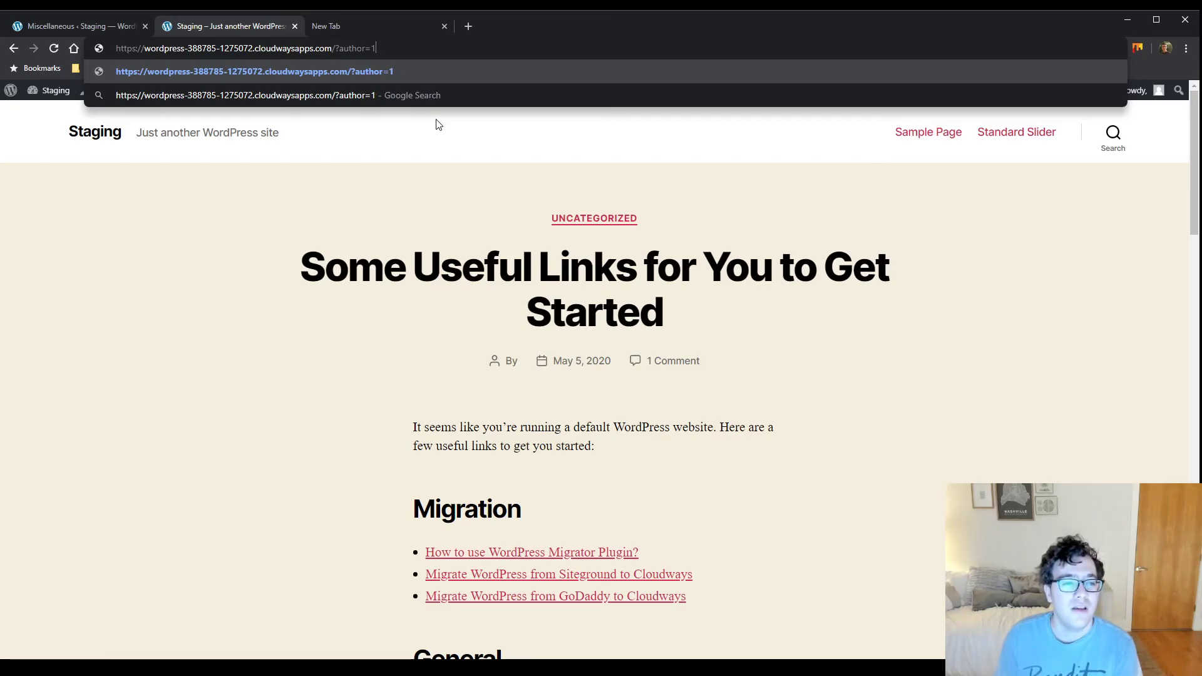
Load the site's ?author=1 address and highlight the username exposed in the redirected author URL
key(Return)
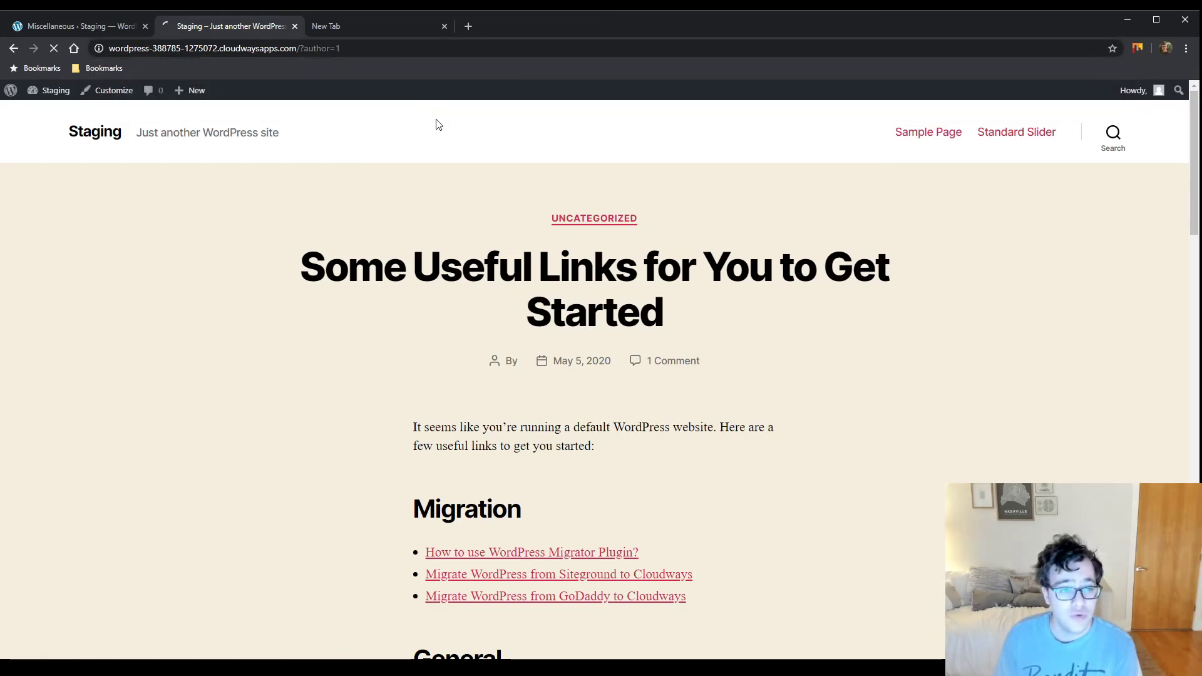
drag(341, 43, 476, 44)
click(80, 9)
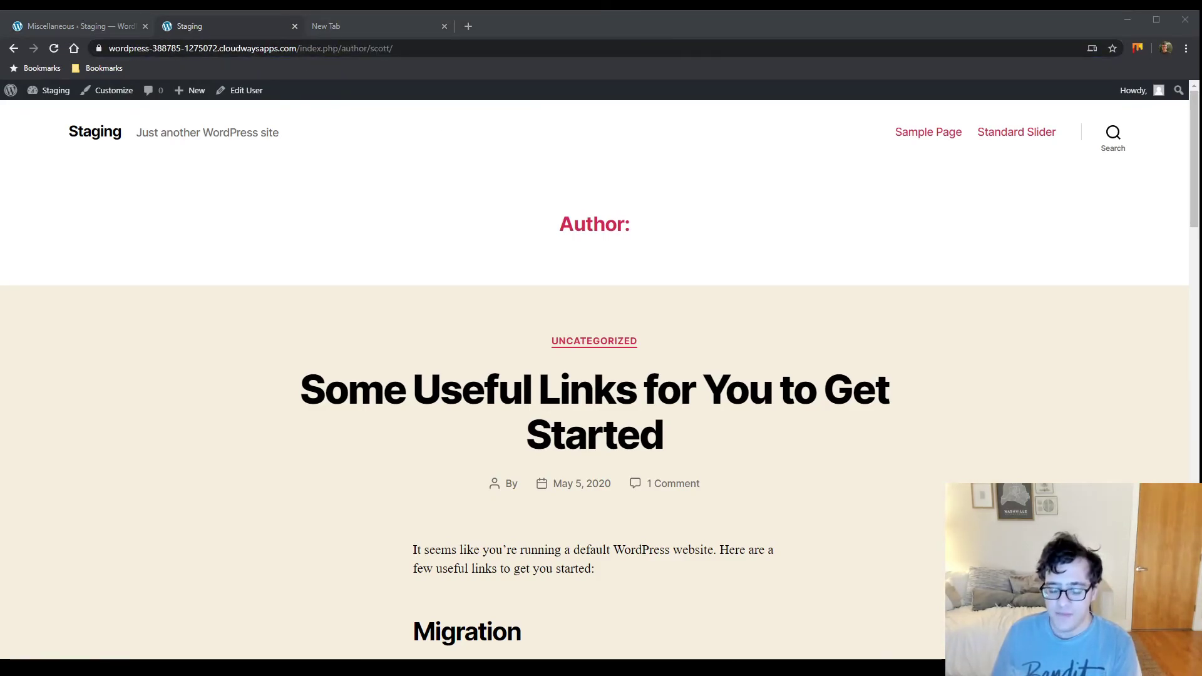
click(265, 33)
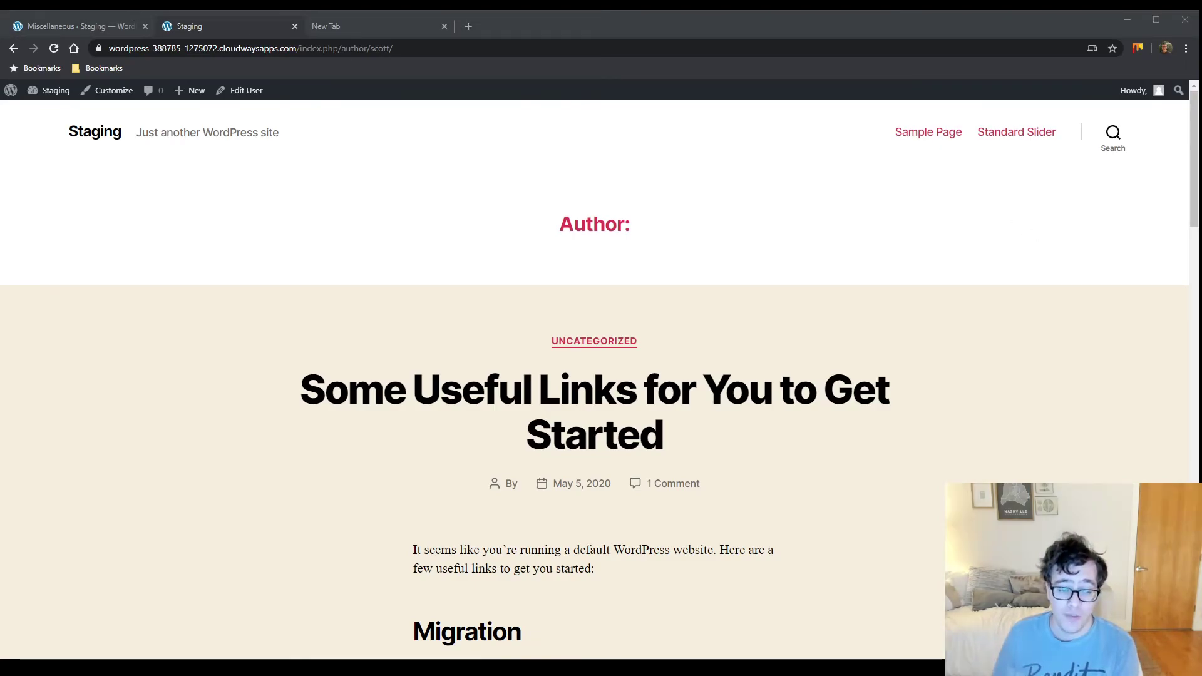
Tick Disable Users Enumeration on the Miscellaneous settings and save the change
click(110, 27)
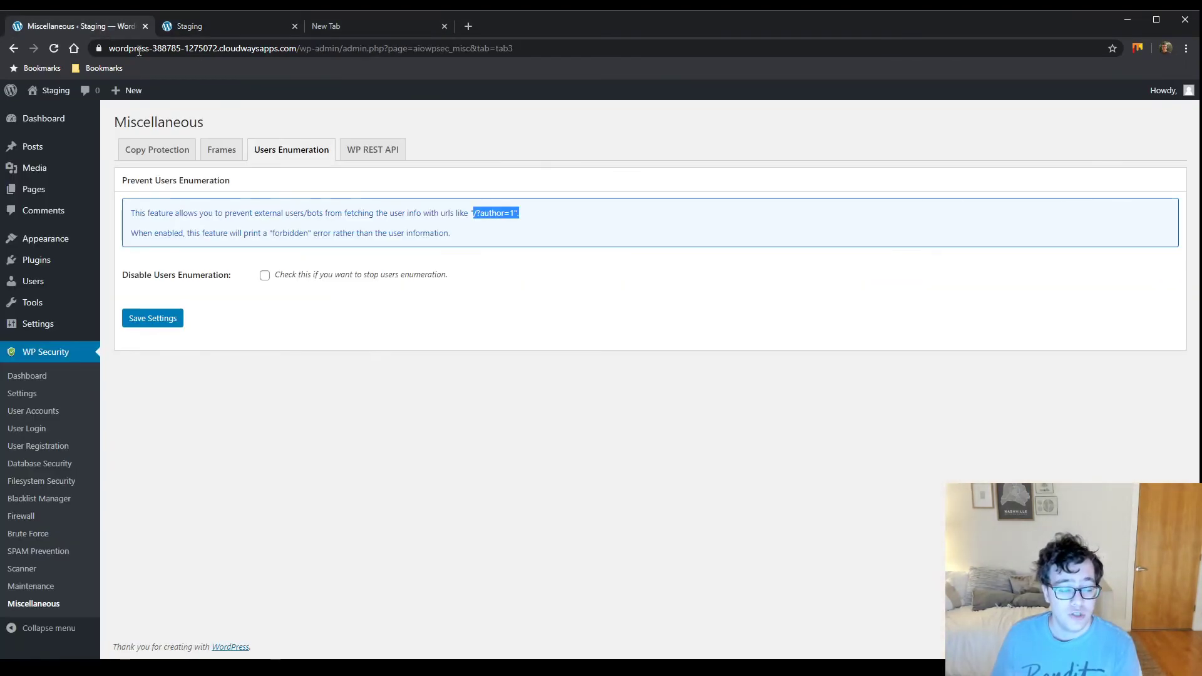
click(265, 276)
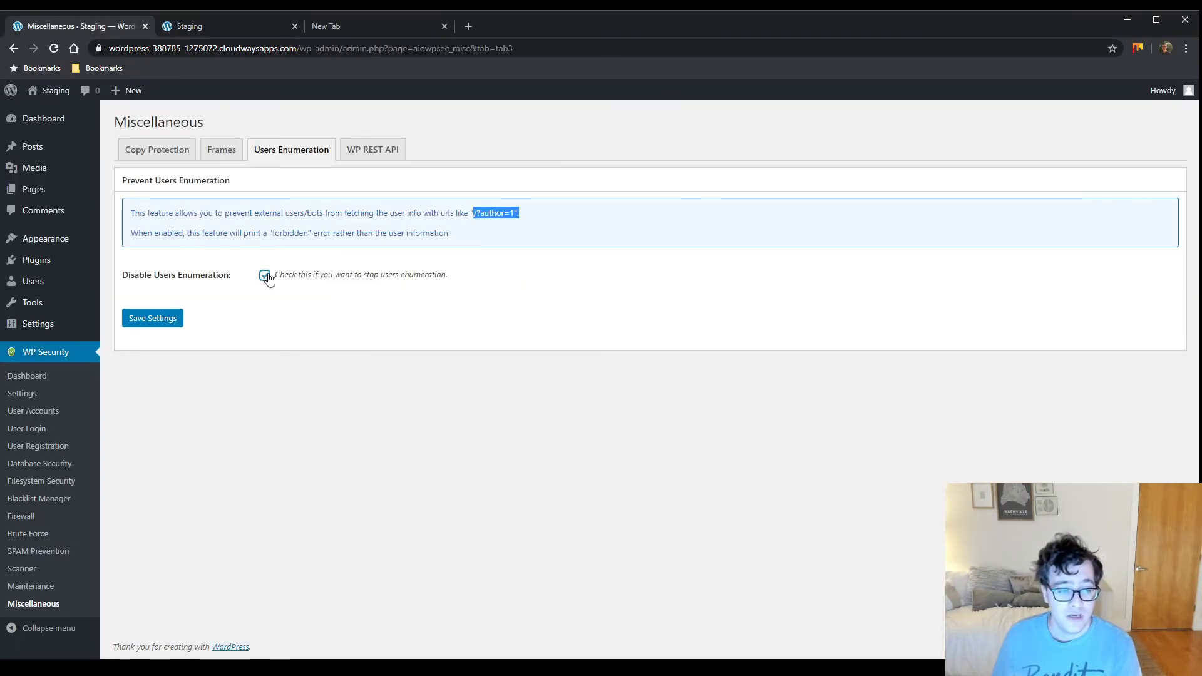
click(162, 324)
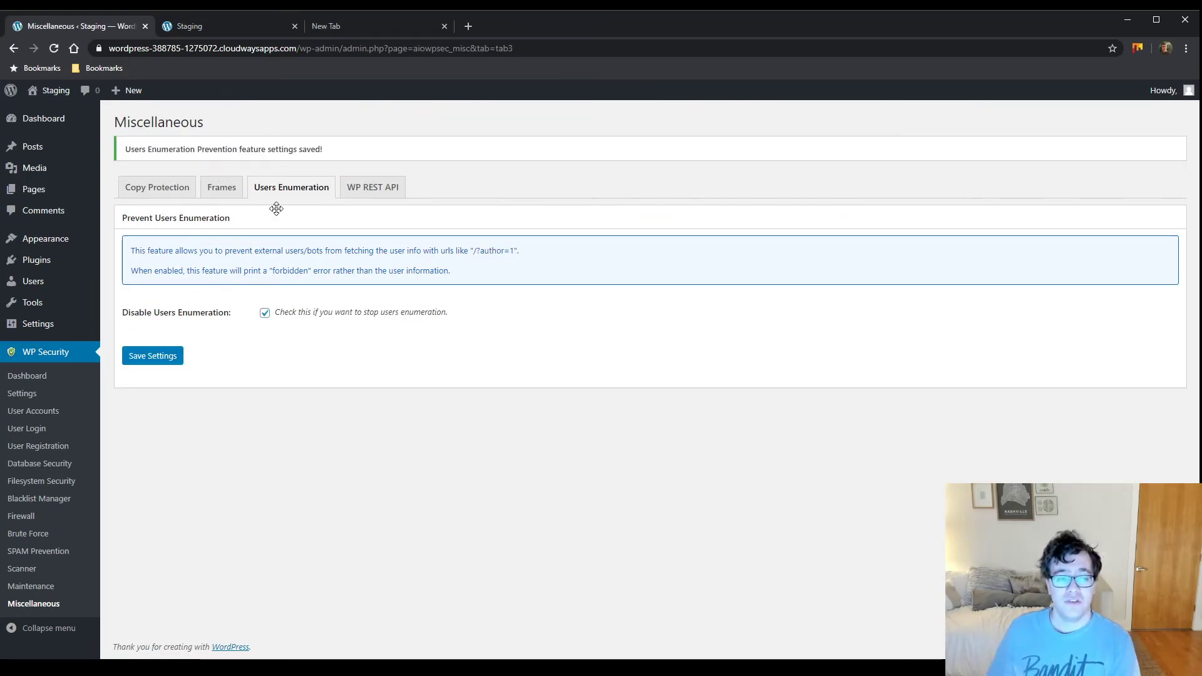
click(361, 199)
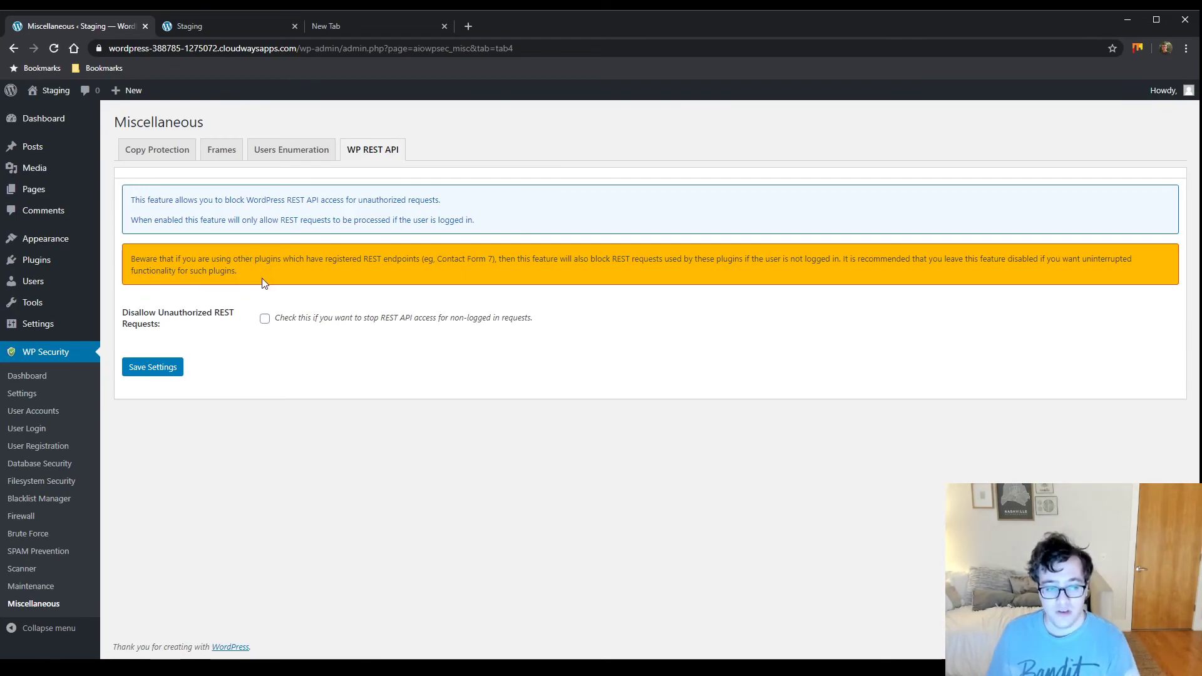
drag(362, 247, 465, 274)
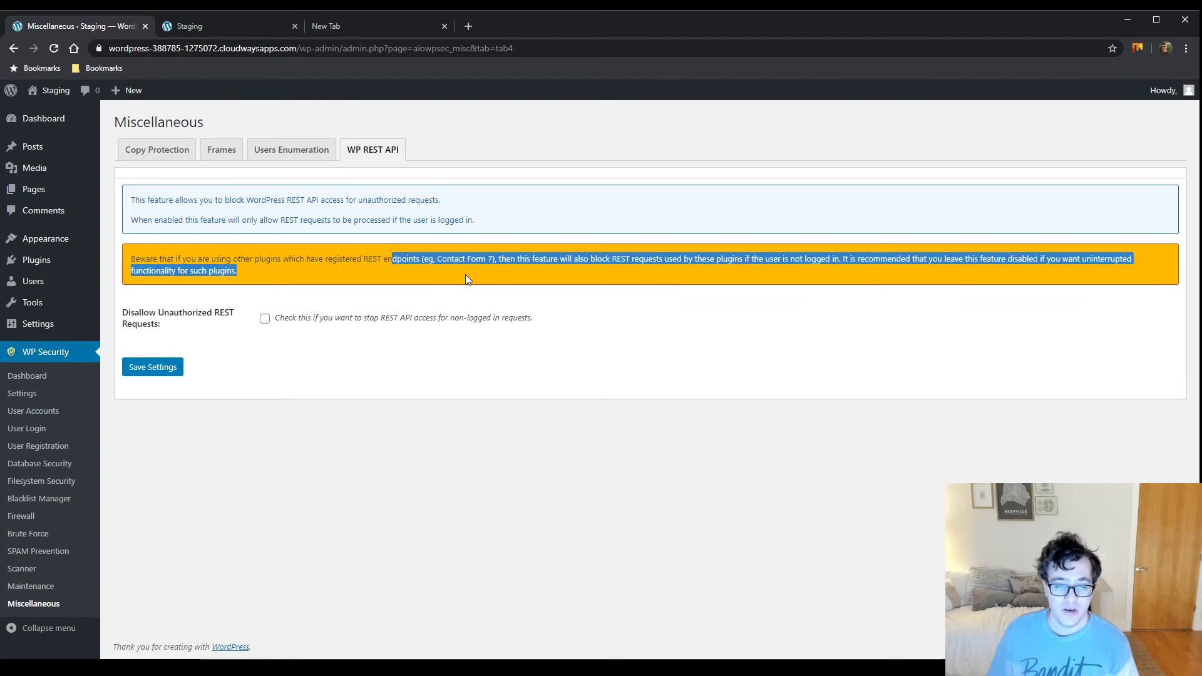
click(466, 270)
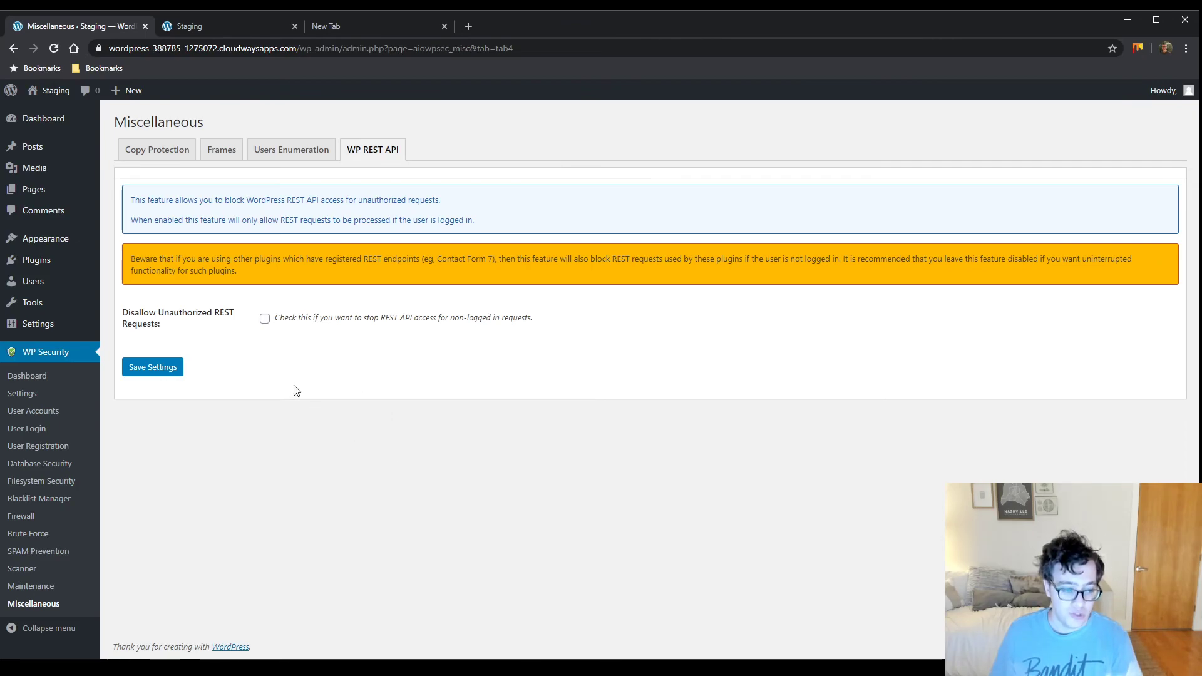
From the dashboard's Critical Feature Status, bring up the File Permission scan showing wp-config.php at 0644
click(27, 376)
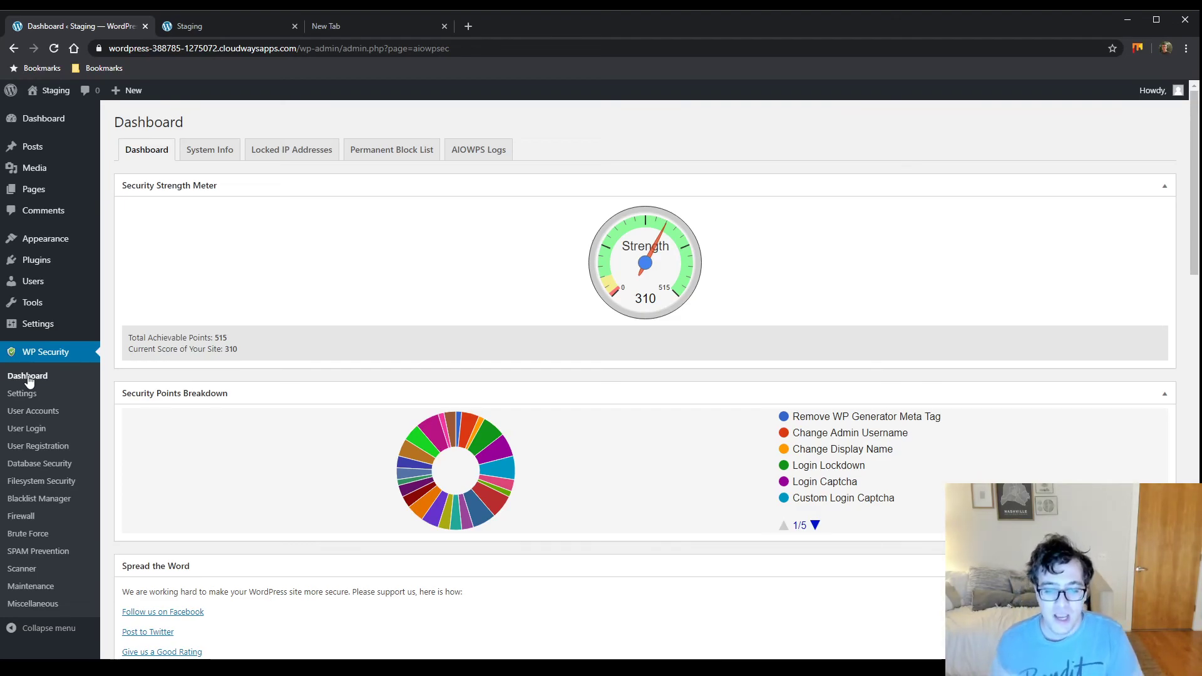
scroll(505, 313, down, 9)
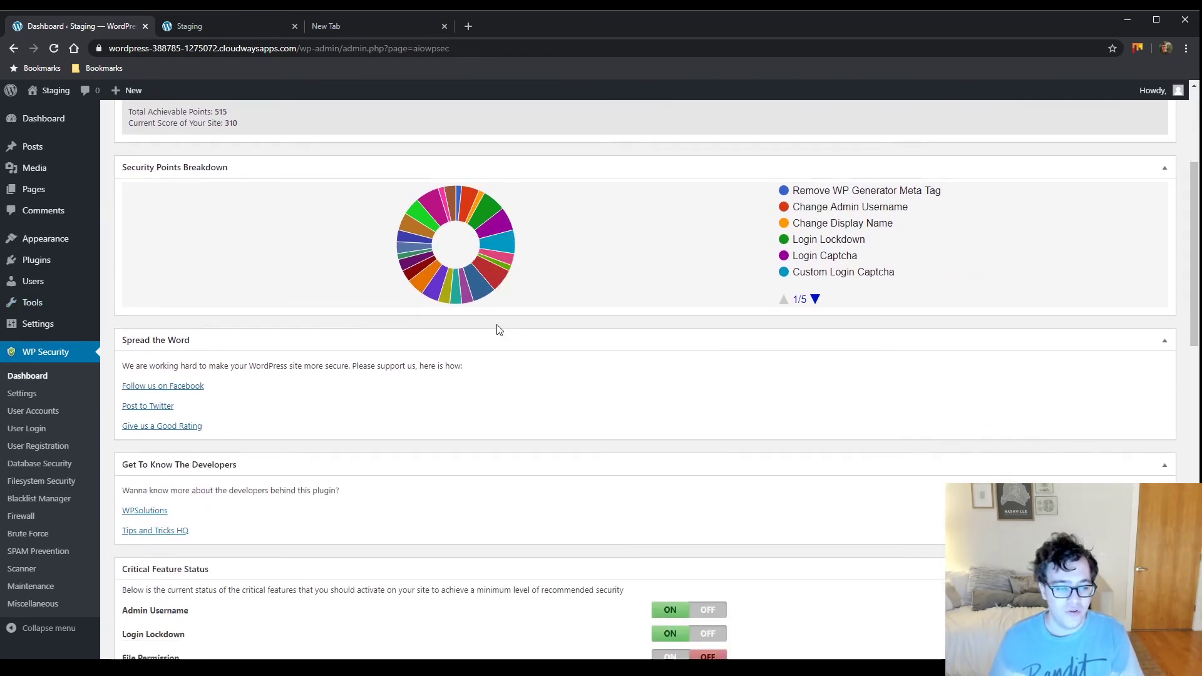
scroll(480, 350, down, 1)
drag(181, 259, 140, 258)
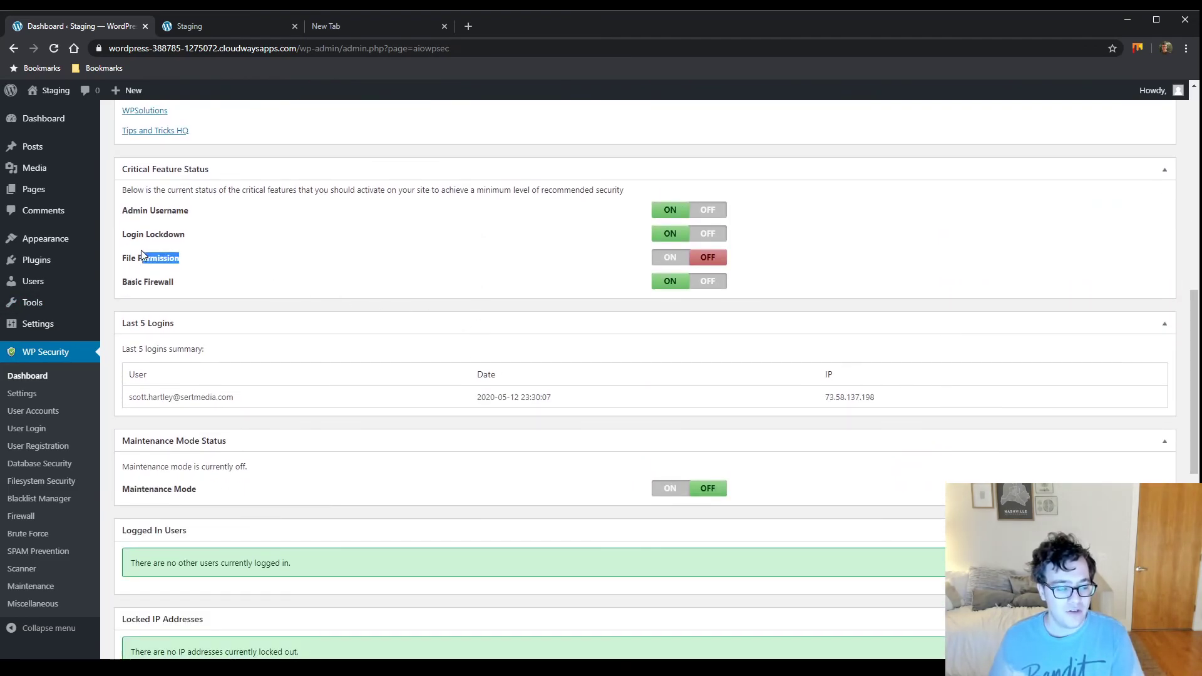
click(666, 259)
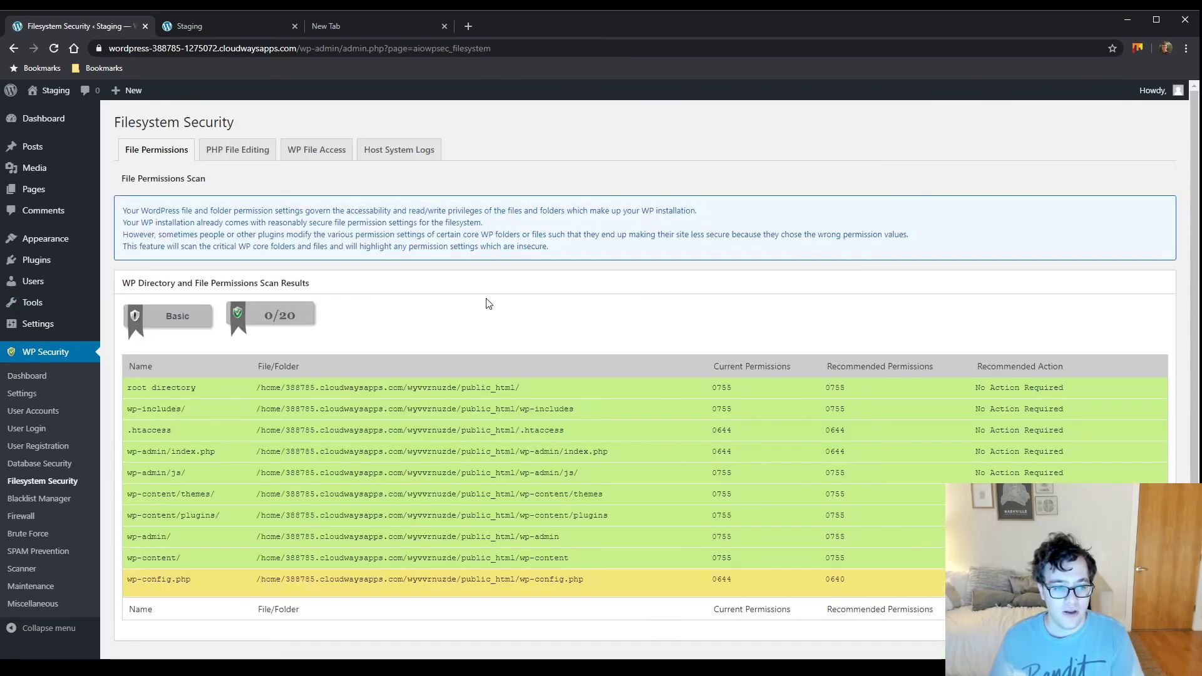
Set wp-config.php to the recommended 0640 permissions and check the dashboard strength score of 330
click(1034, 583)
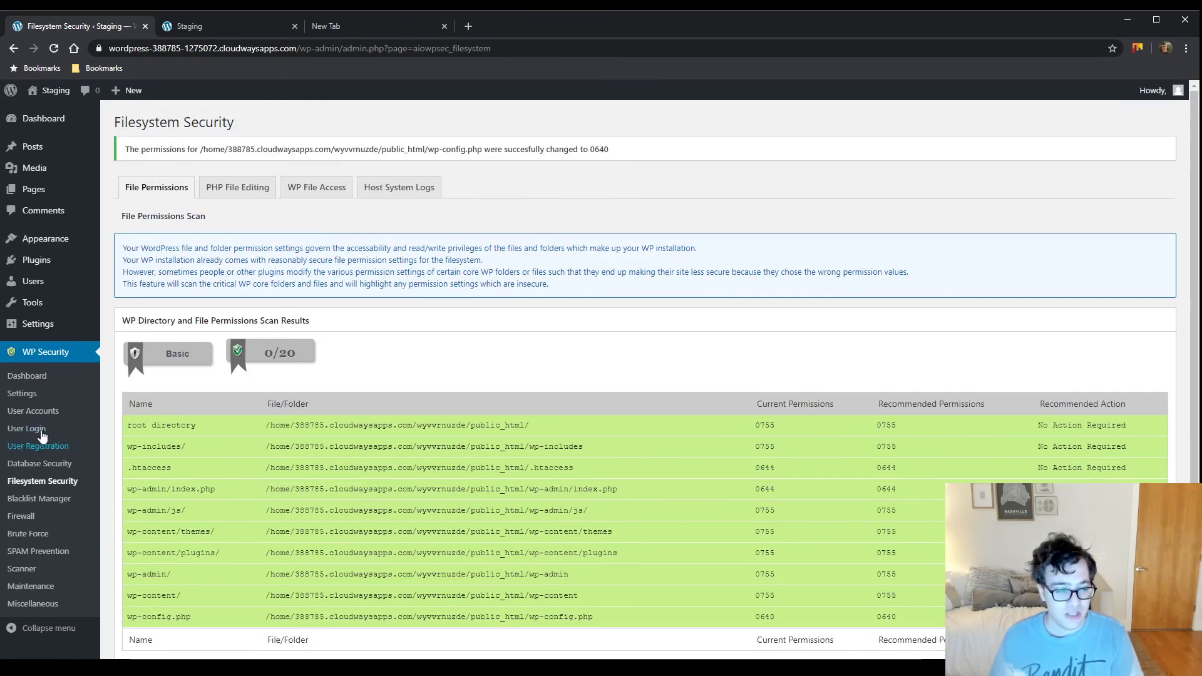
click(27, 376)
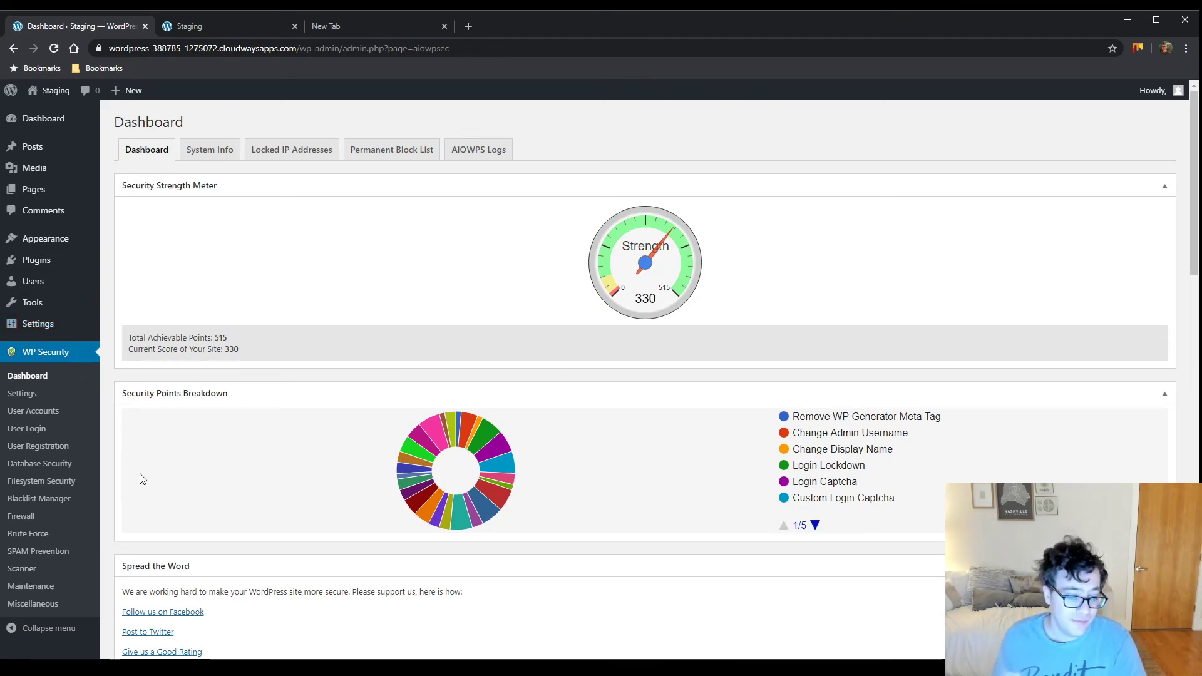
Show the Scanner's Malware Scan tab describing the external malware scanning service
click(22, 569)
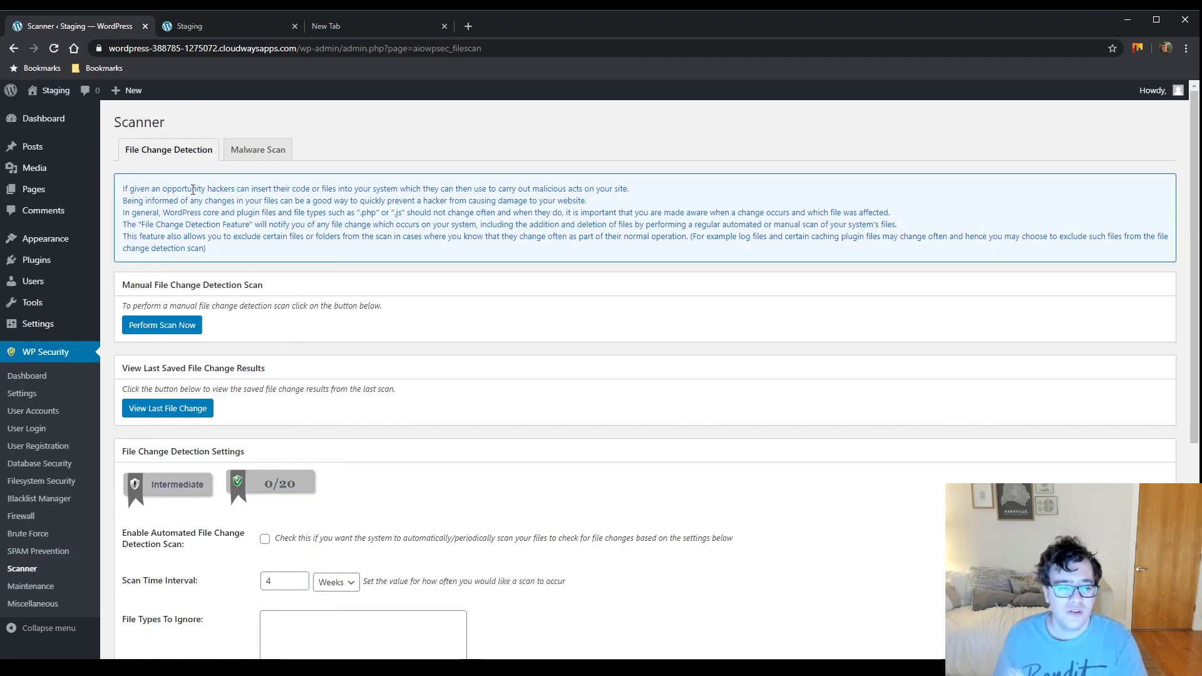
click(266, 151)
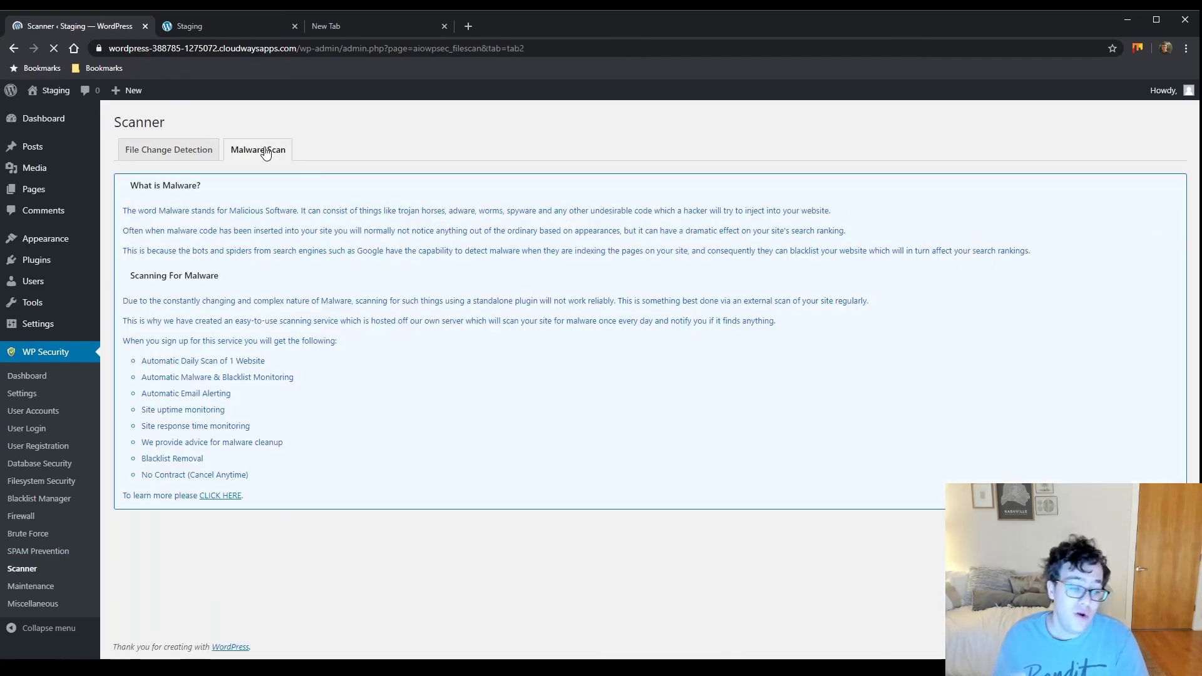